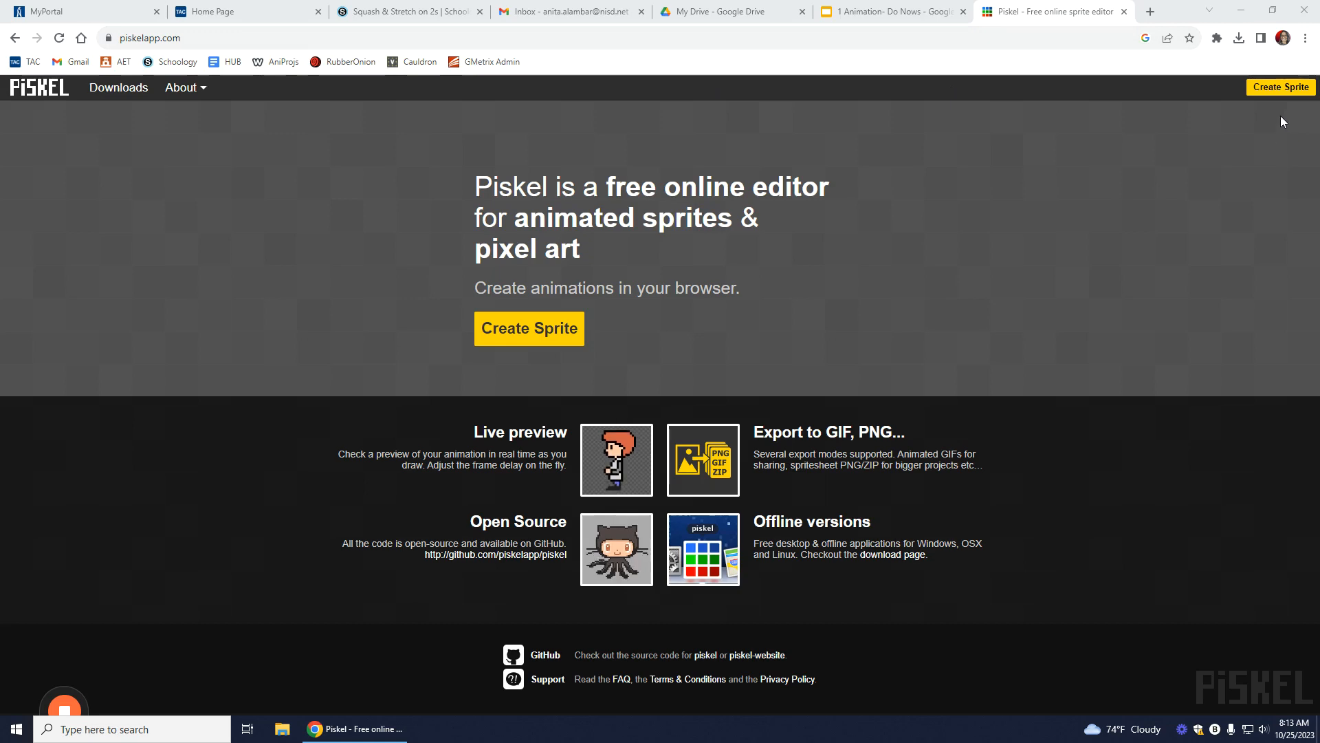
# - Start a new sprite and resize it to 16 by 16 pixels with canvas content resizing enabled and the aspect ratio maintained
pyautogui.click(1272, 90)
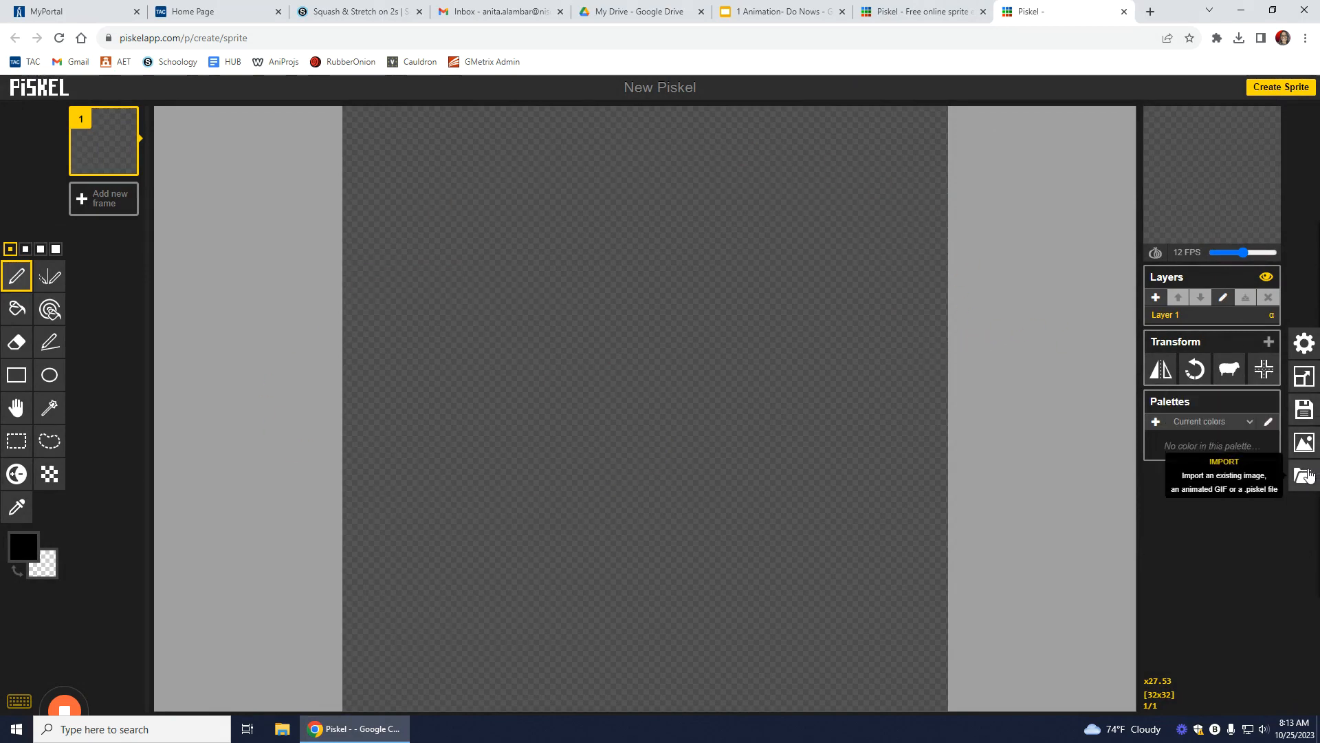
pyautogui.click(1303, 381)
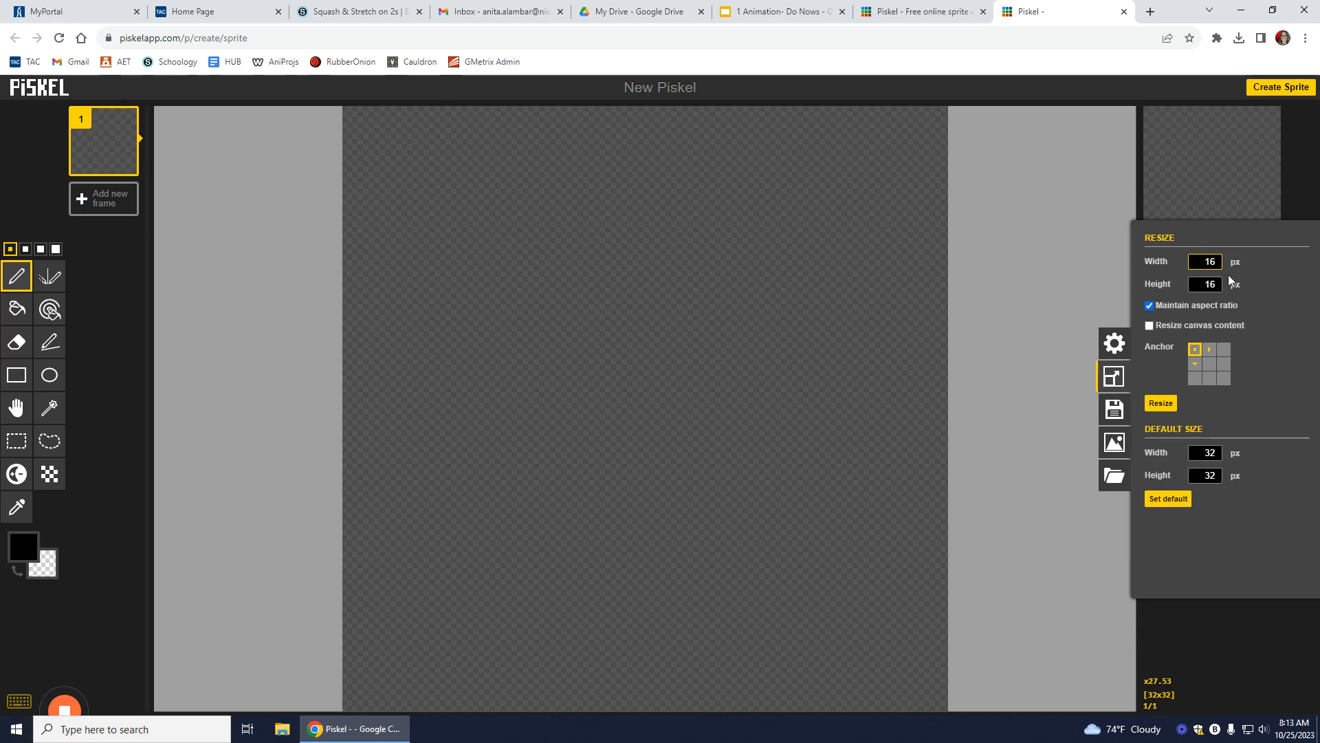
pyautogui.click(1188, 325)
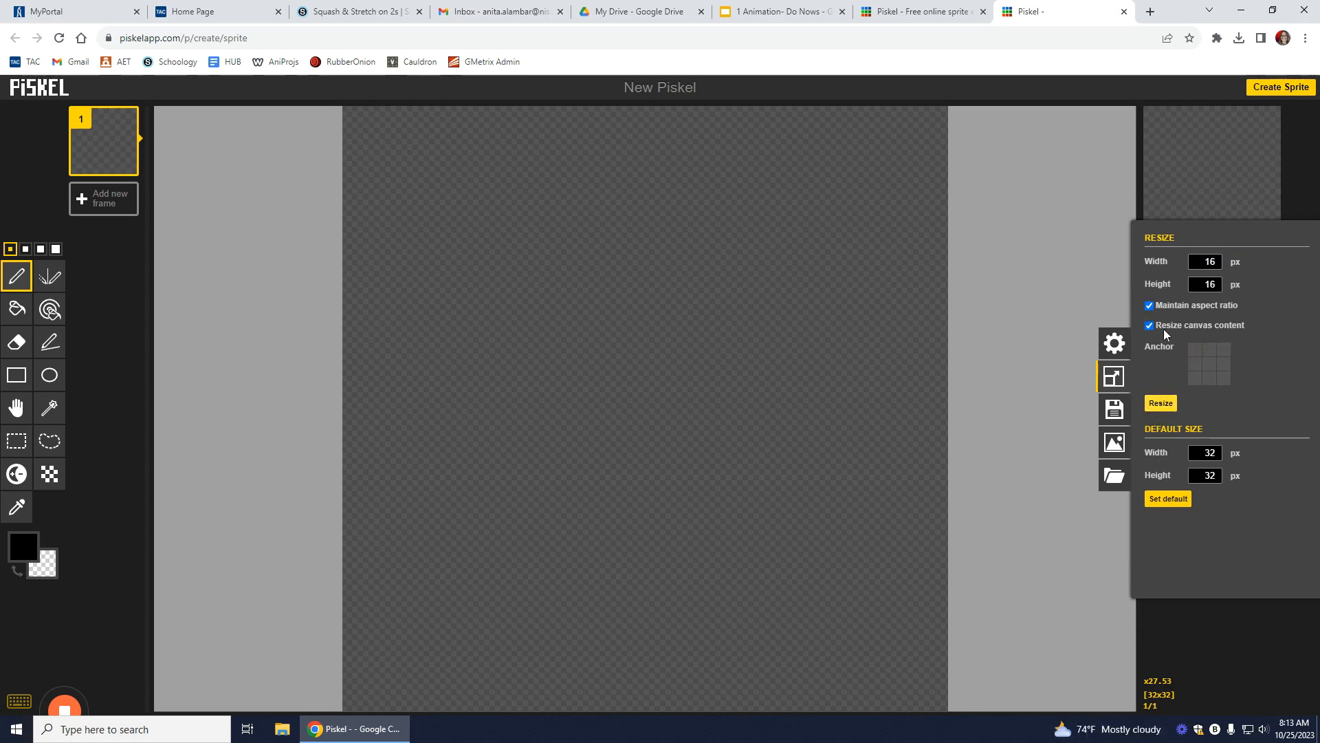
pyautogui.click(1160, 405)
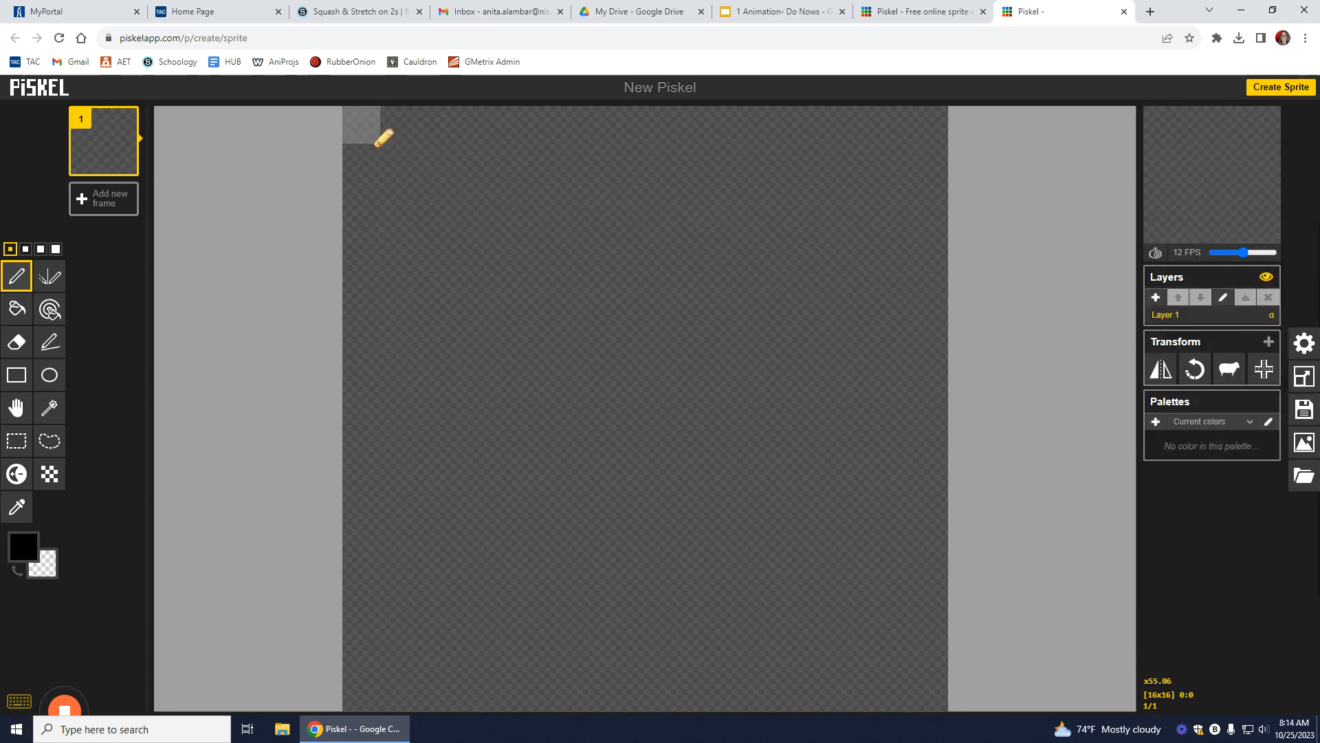
# - Try the pen with a black stroke across the canvas's two uppermost pixel rows, and undo it
pyautogui.moveTo(378, 146); pyautogui.dragTo(928, 165)
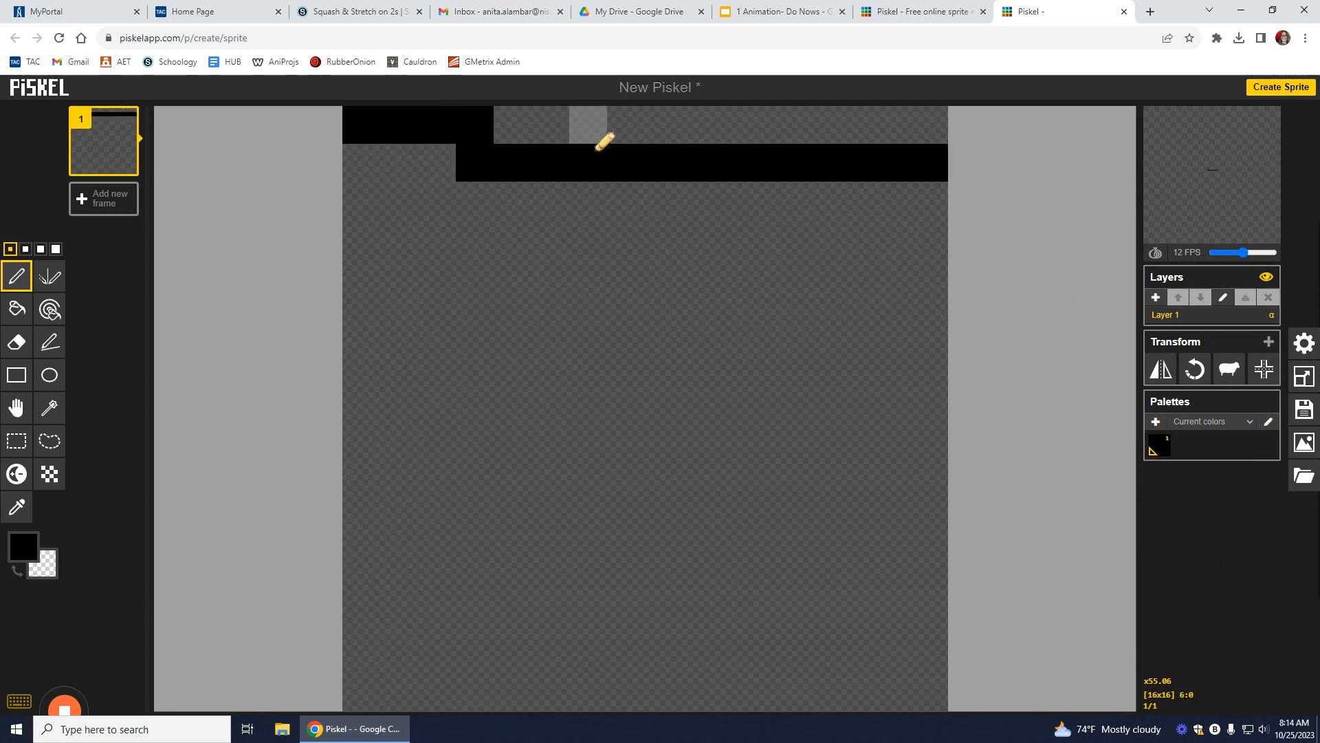
pyautogui.hotkey('ctrl', 'z')
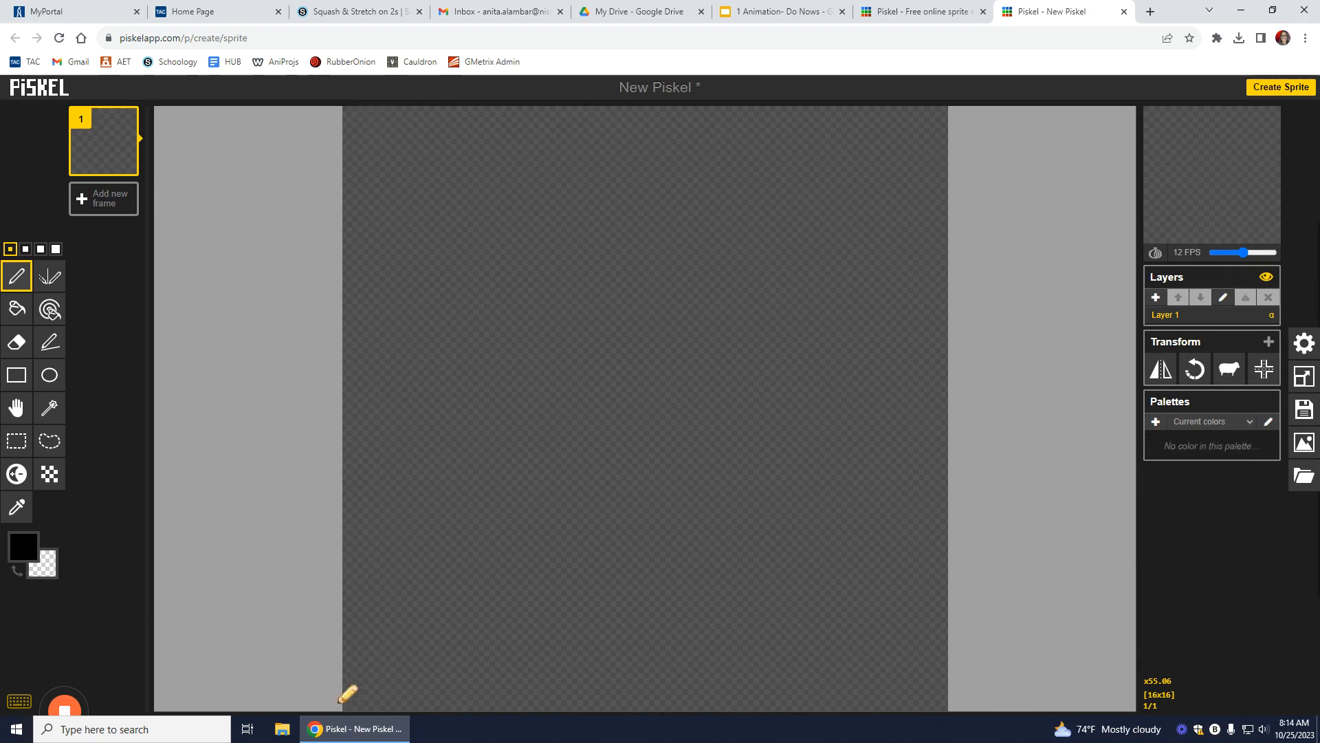
# - Search for photopea in a new browser tab and open the Photopea website
pyautogui.click(1150, 12)
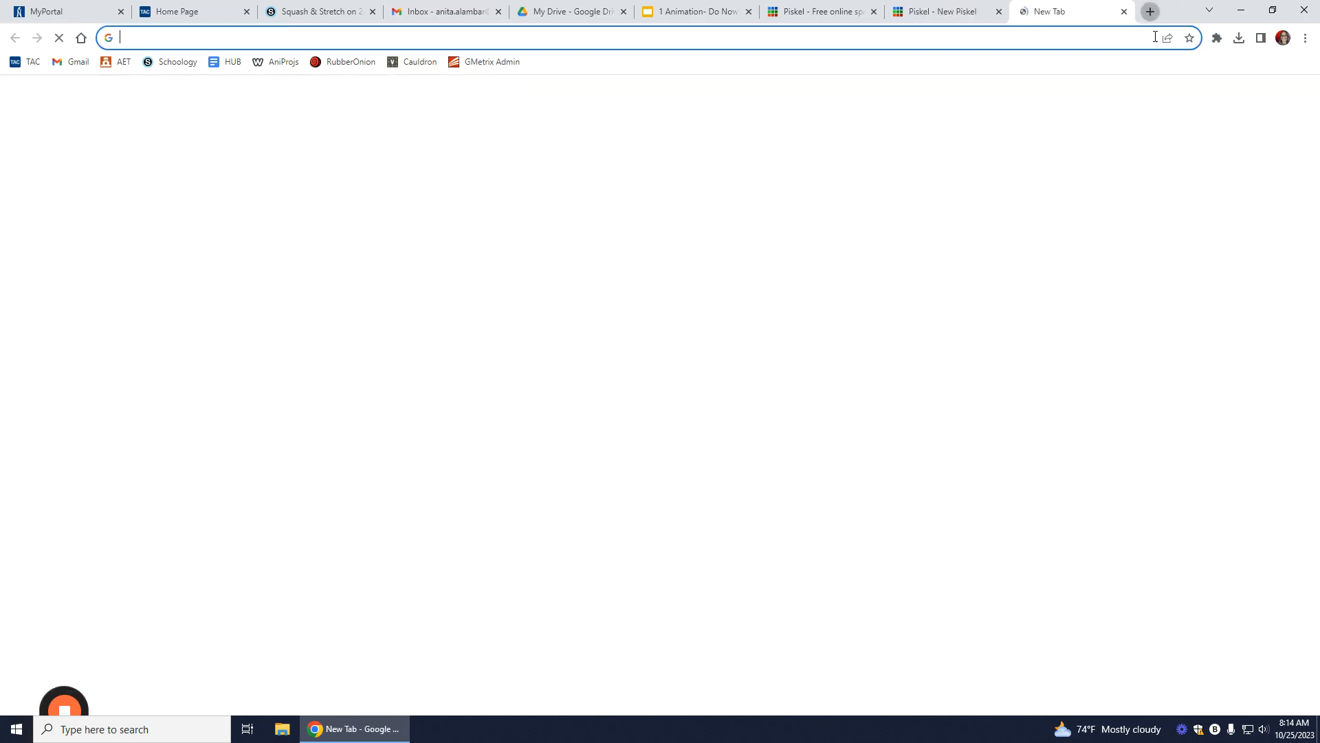
pyautogui.write('photopea')
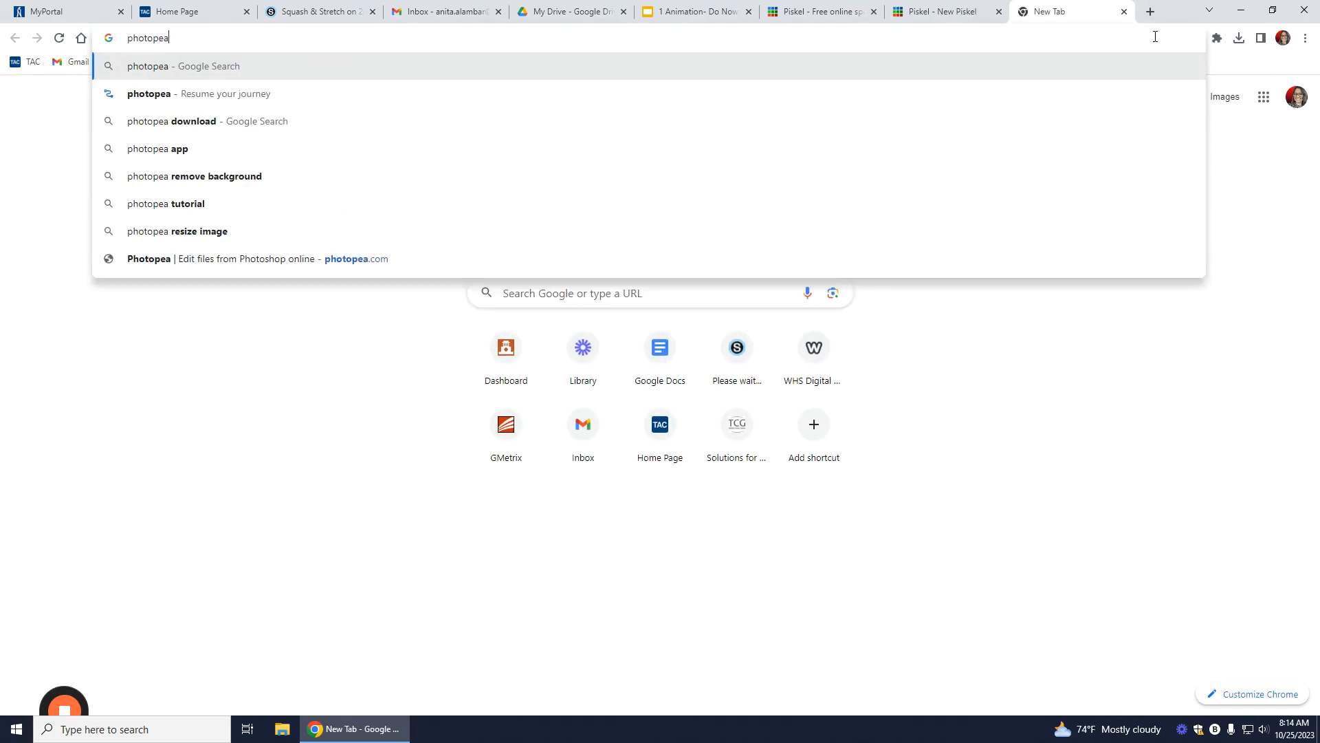
pyautogui.press('Return')
pyautogui.click(289, 253)
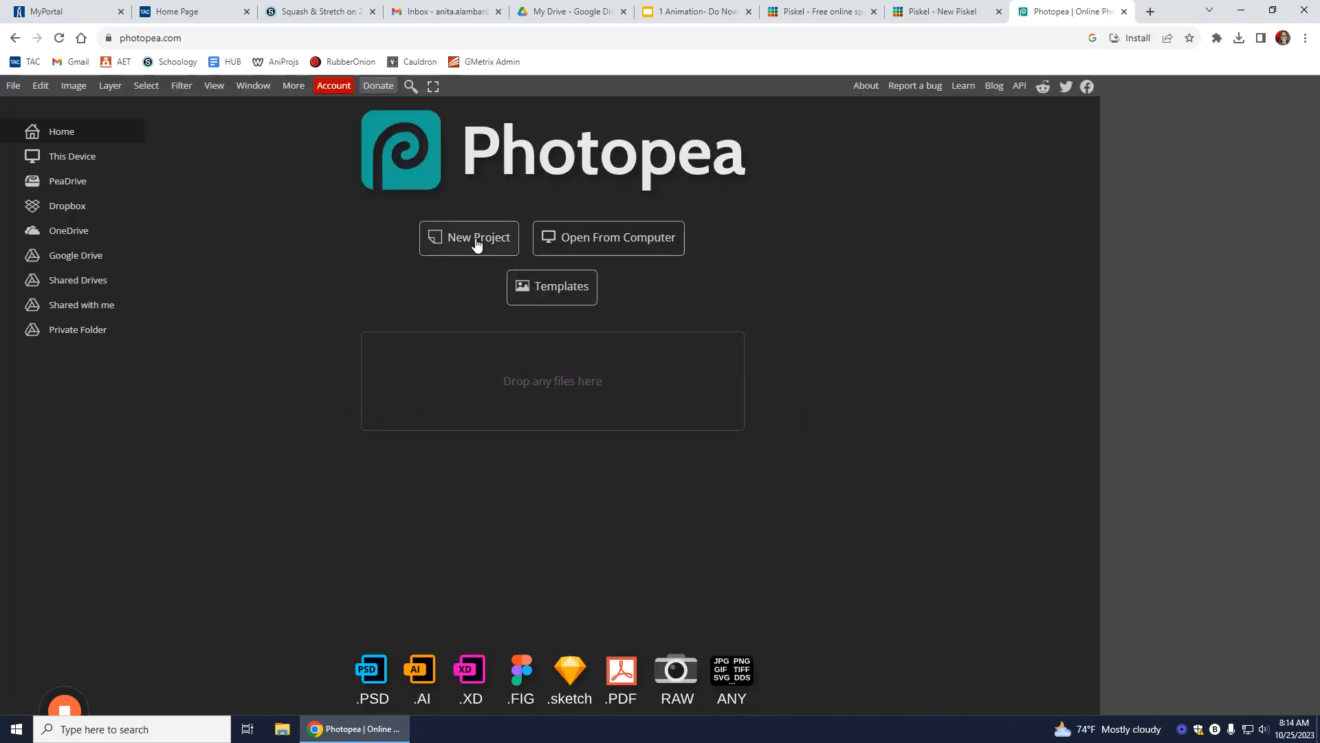
# - Create a new project 16 pixels wide and 16 pixels high with a white background
pyautogui.click(477, 240)
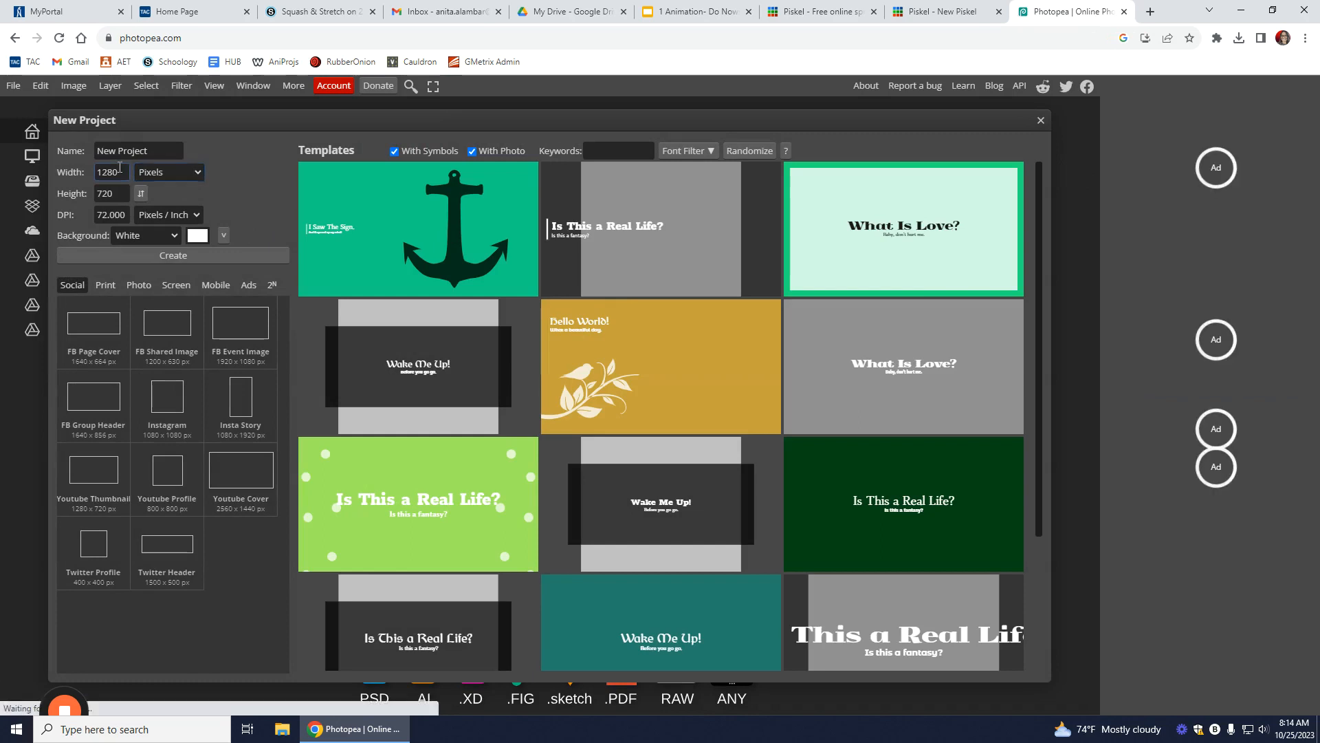
pyautogui.moveTo(125, 172); pyautogui.dragTo(50, 173)
pyautogui.write('16')
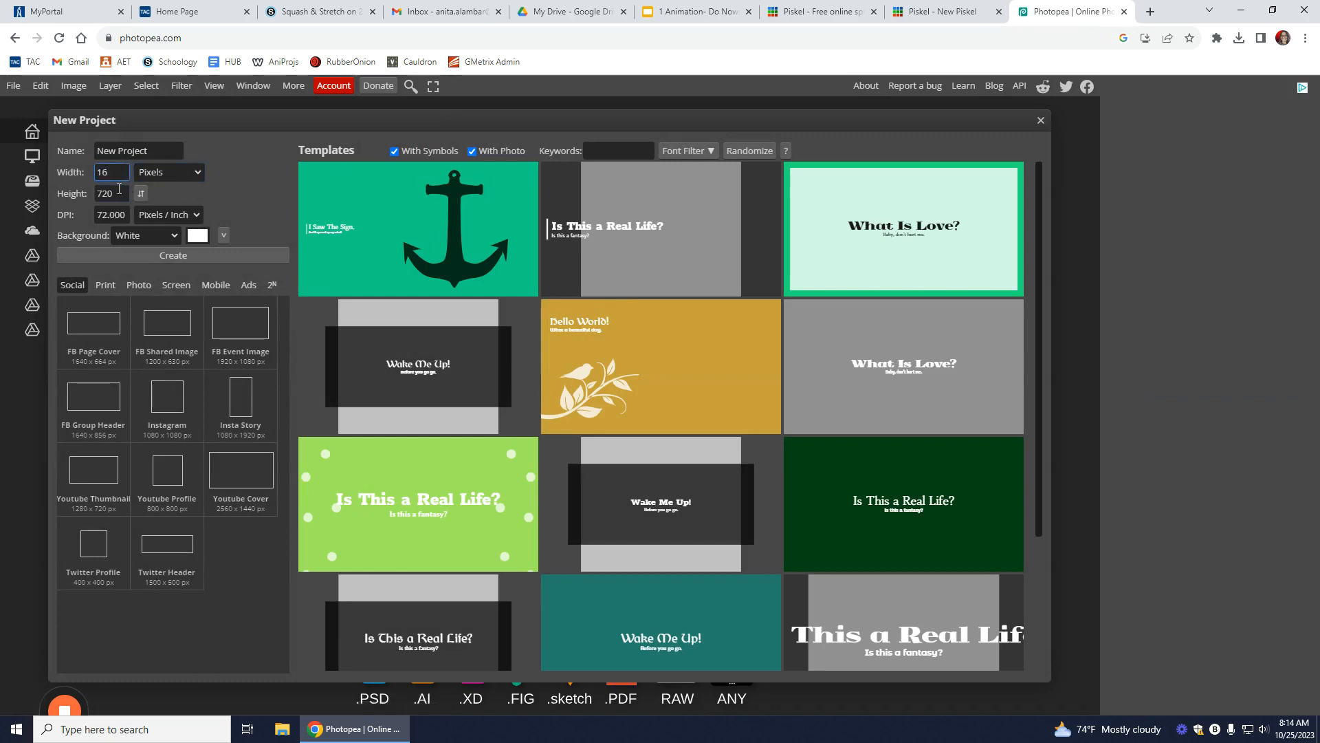
pyautogui.write('16')
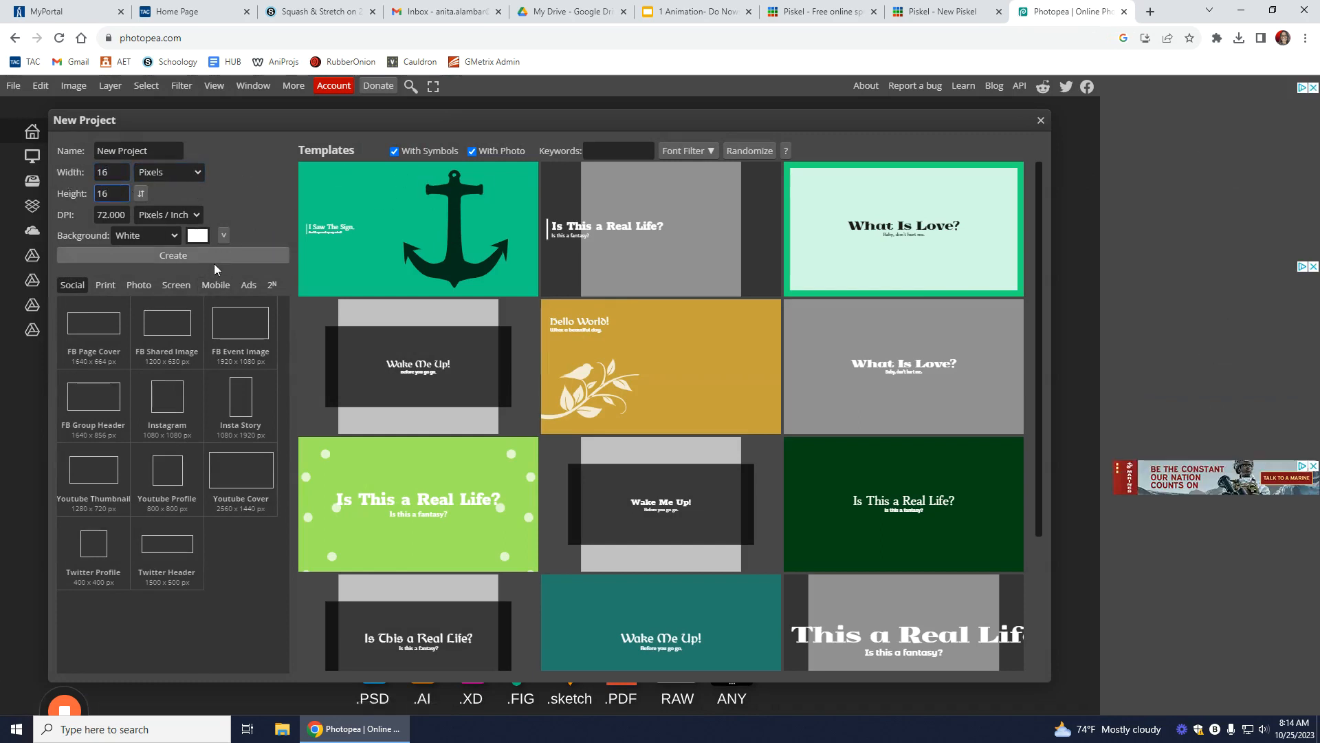
pyautogui.click(218, 262)
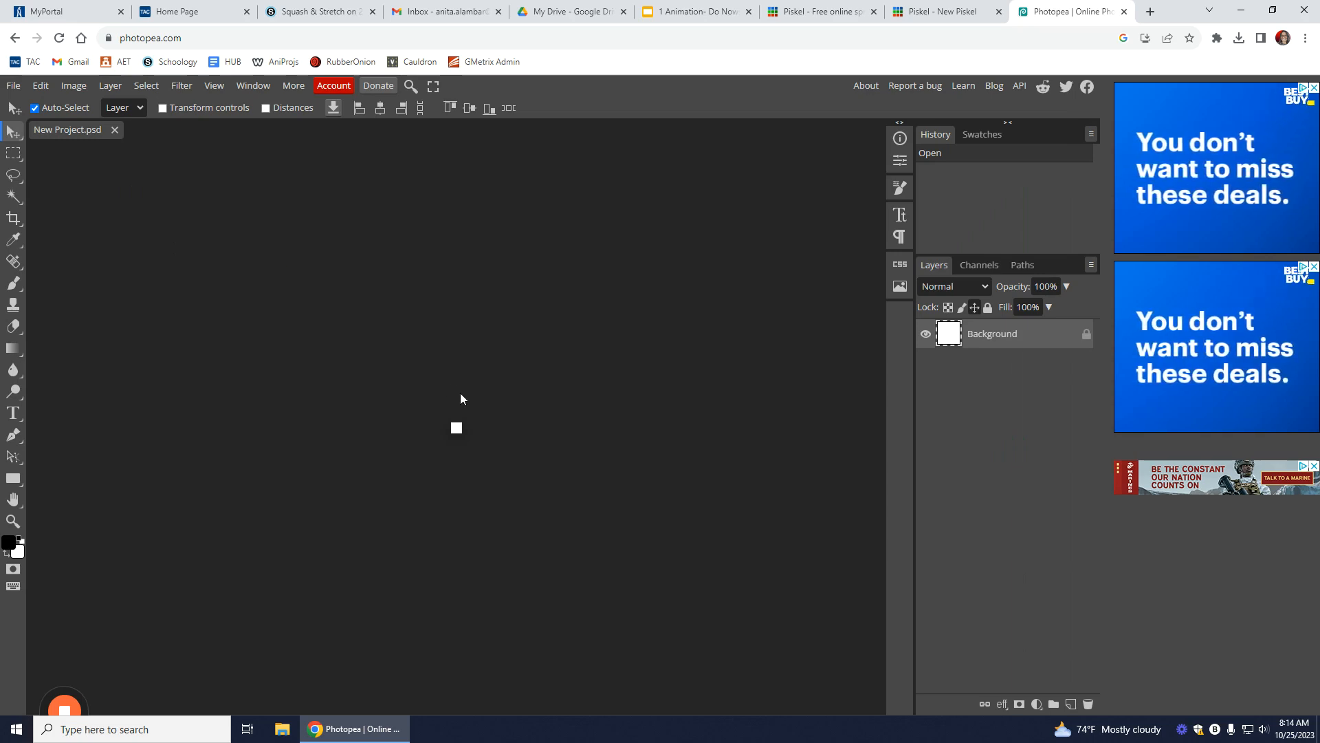
# - Choose the Brush tool with the square tip and shrink it to one canvas pixel
pyautogui.scroll(15, 458, 387)
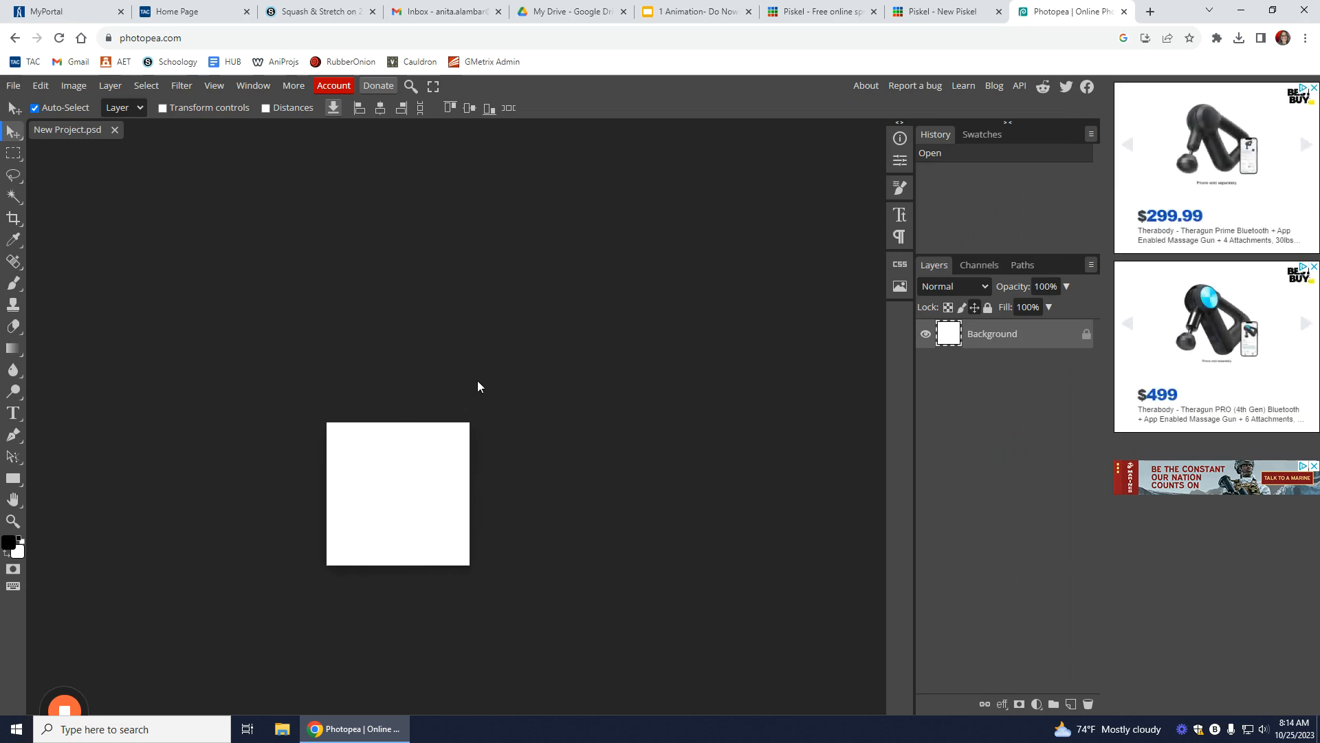
pyautogui.scroll(1, 479, 383)
pyautogui.scroll(-4, 495, 380)
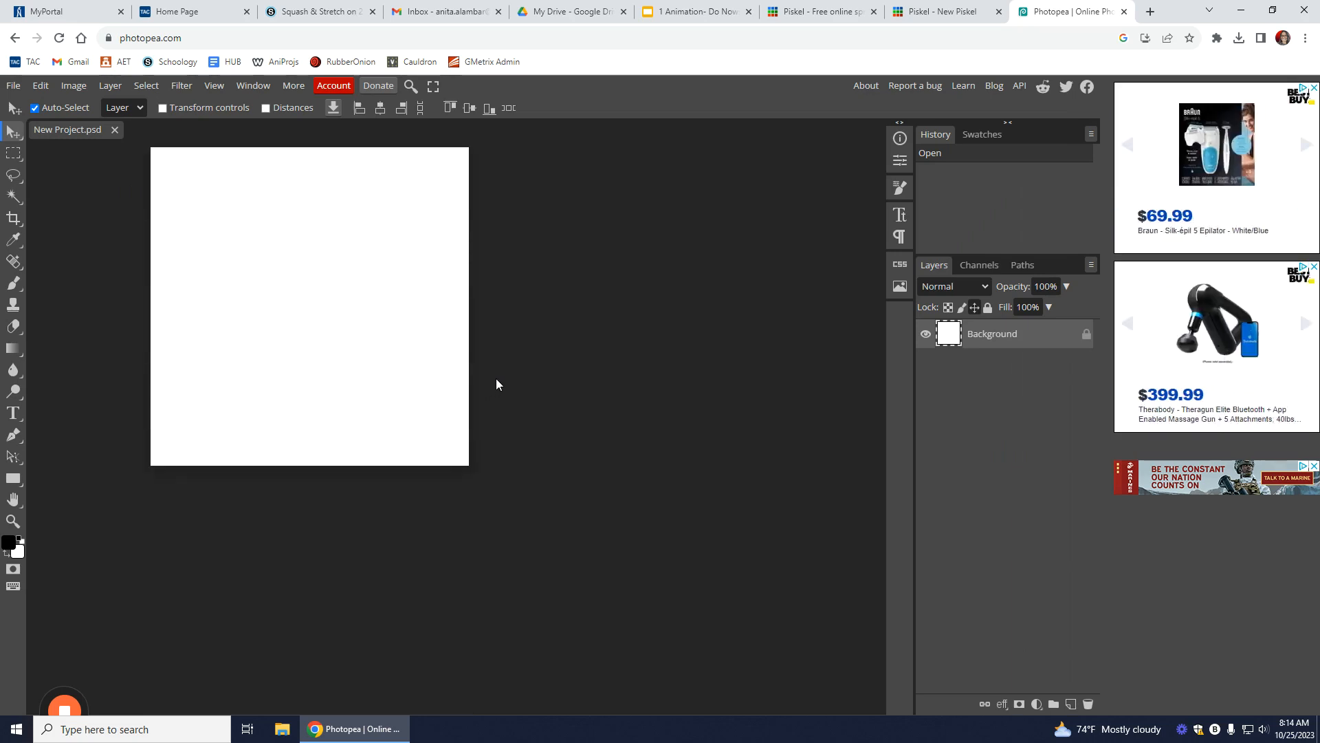
pyautogui.scroll(2, 497, 378)
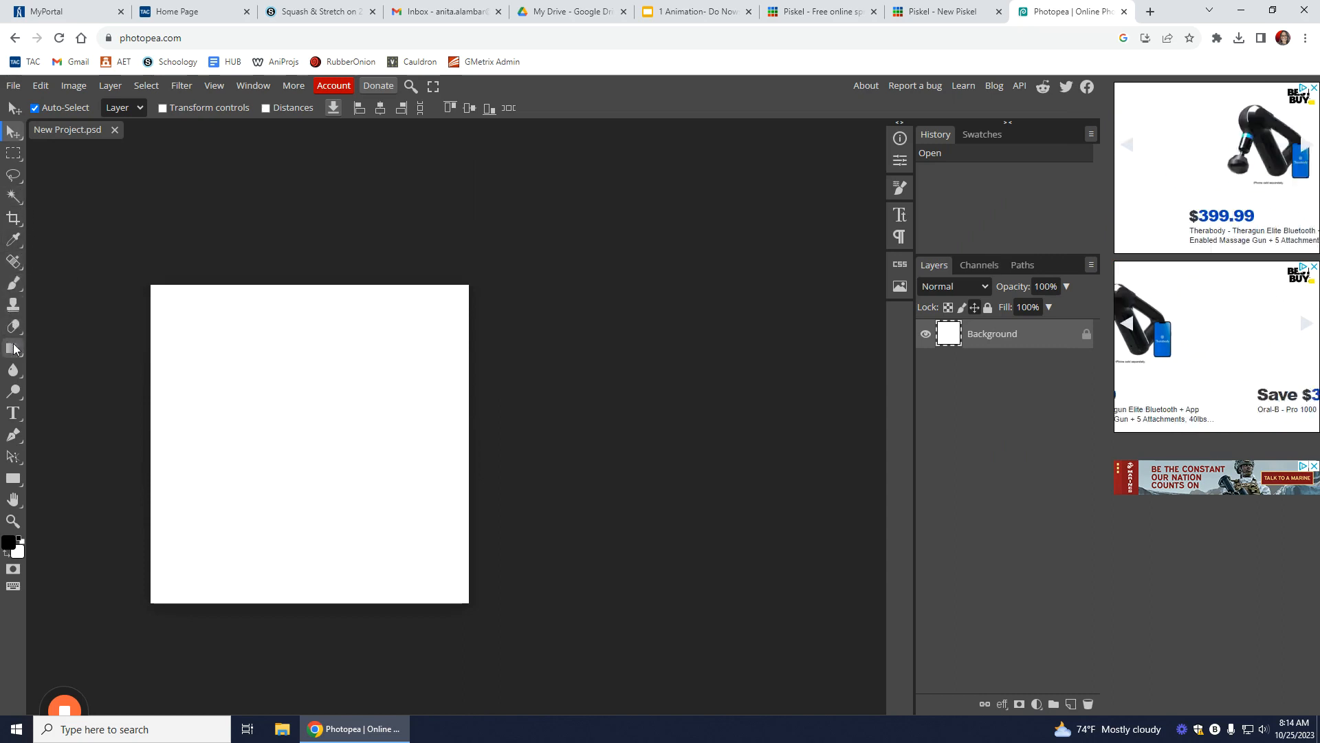
pyautogui.click(12, 288)
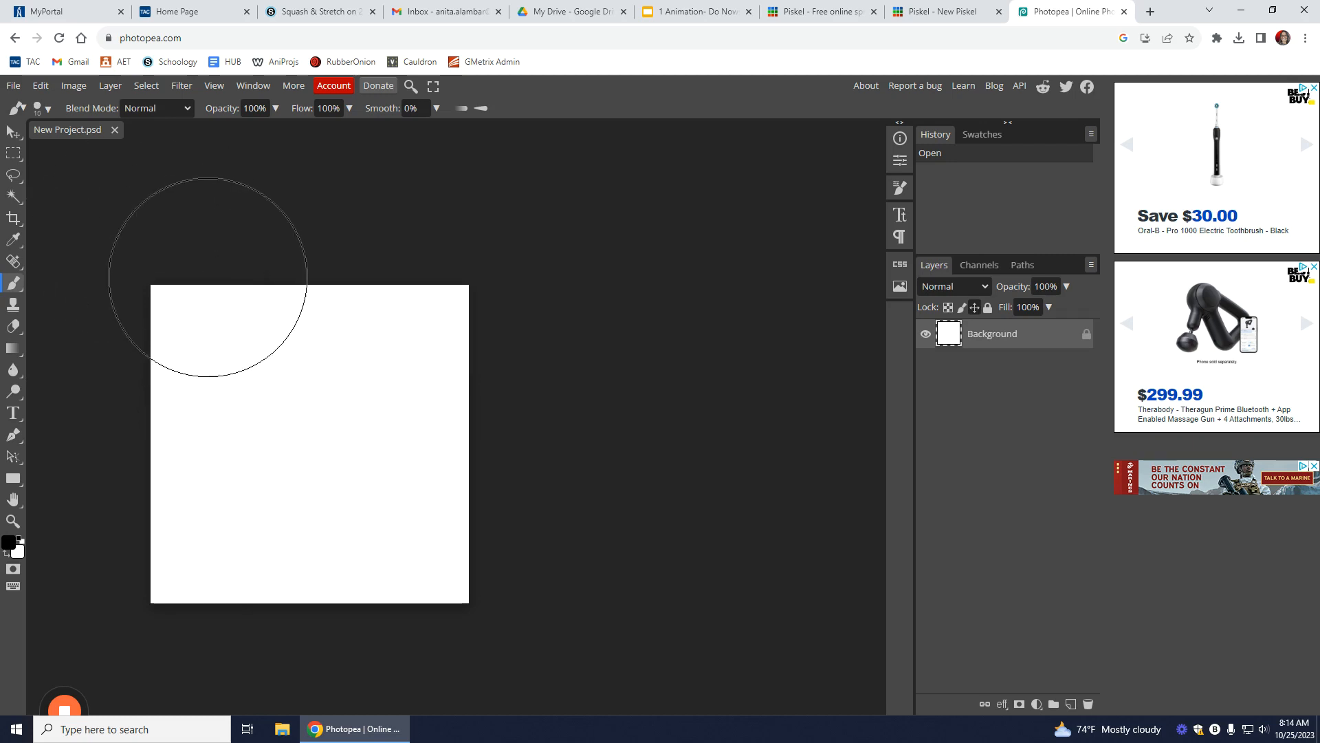
pyautogui.click(43, 108)
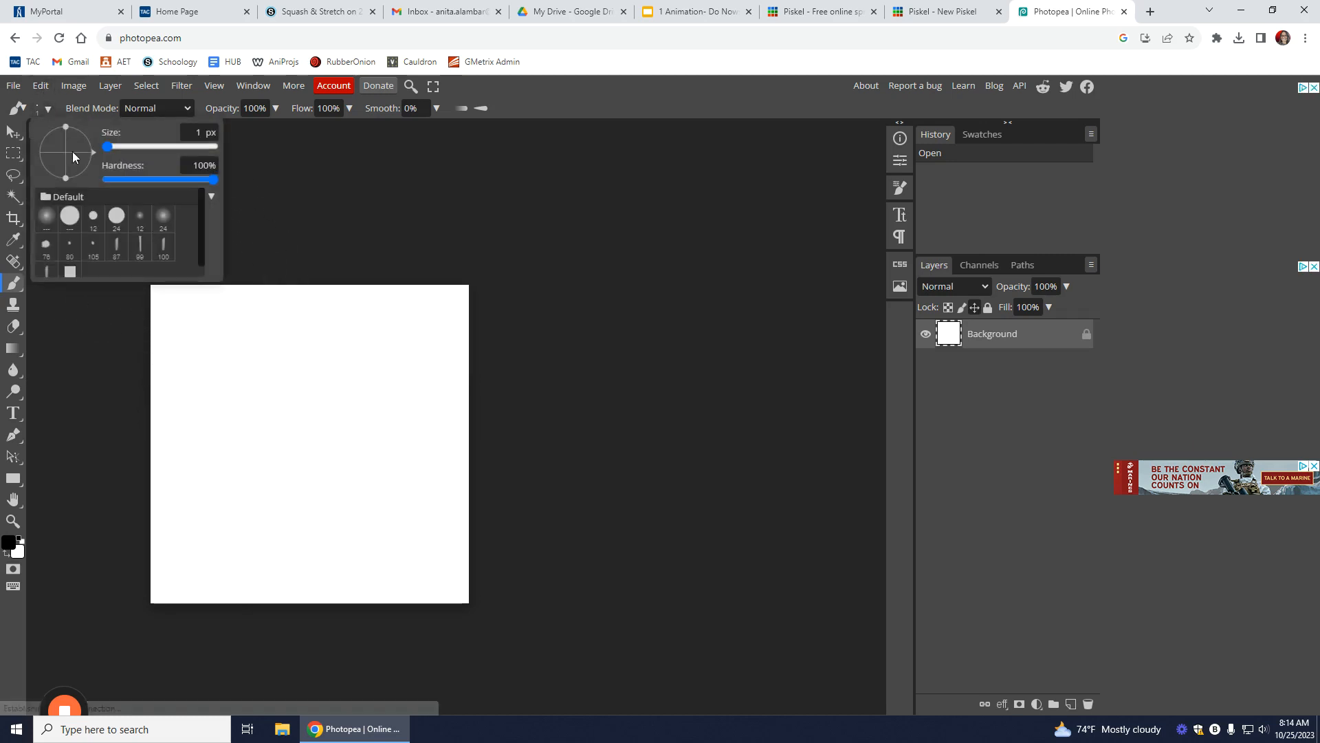
pyautogui.scroll(-1, 71, 271)
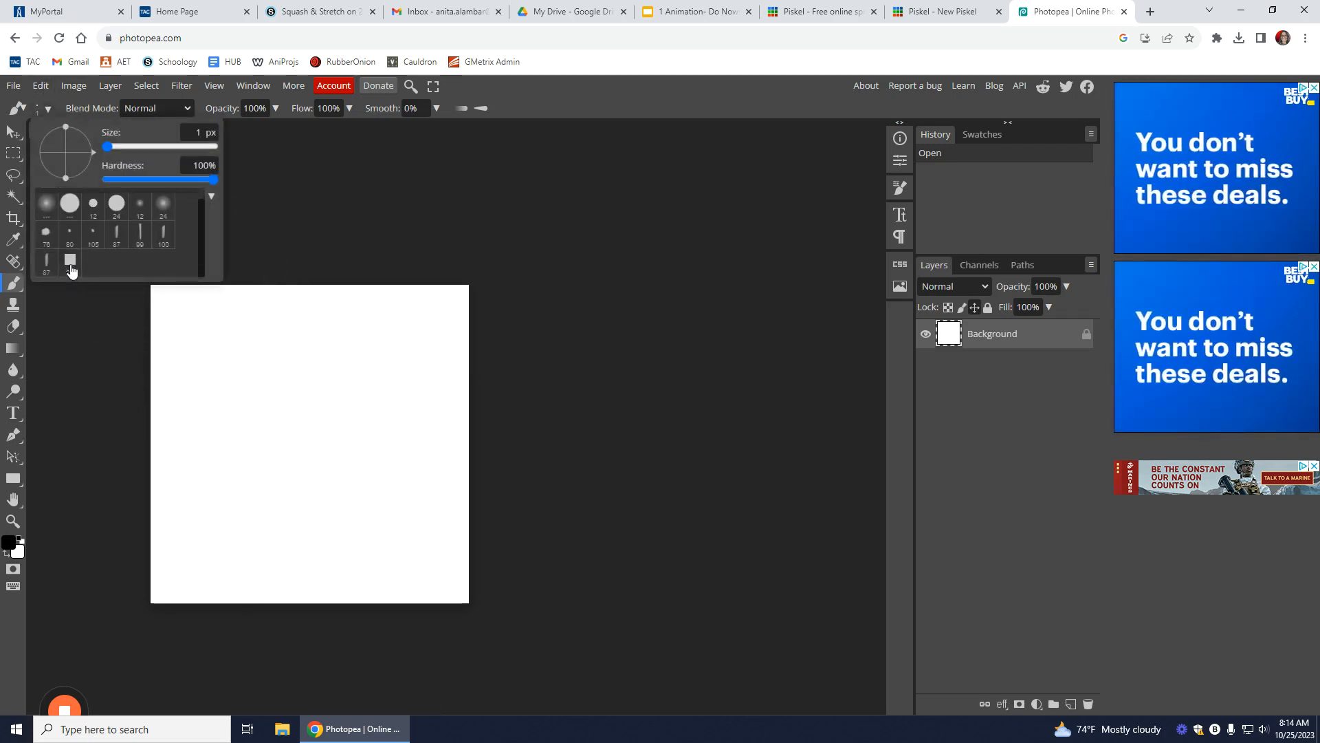
pyautogui.click(71, 267)
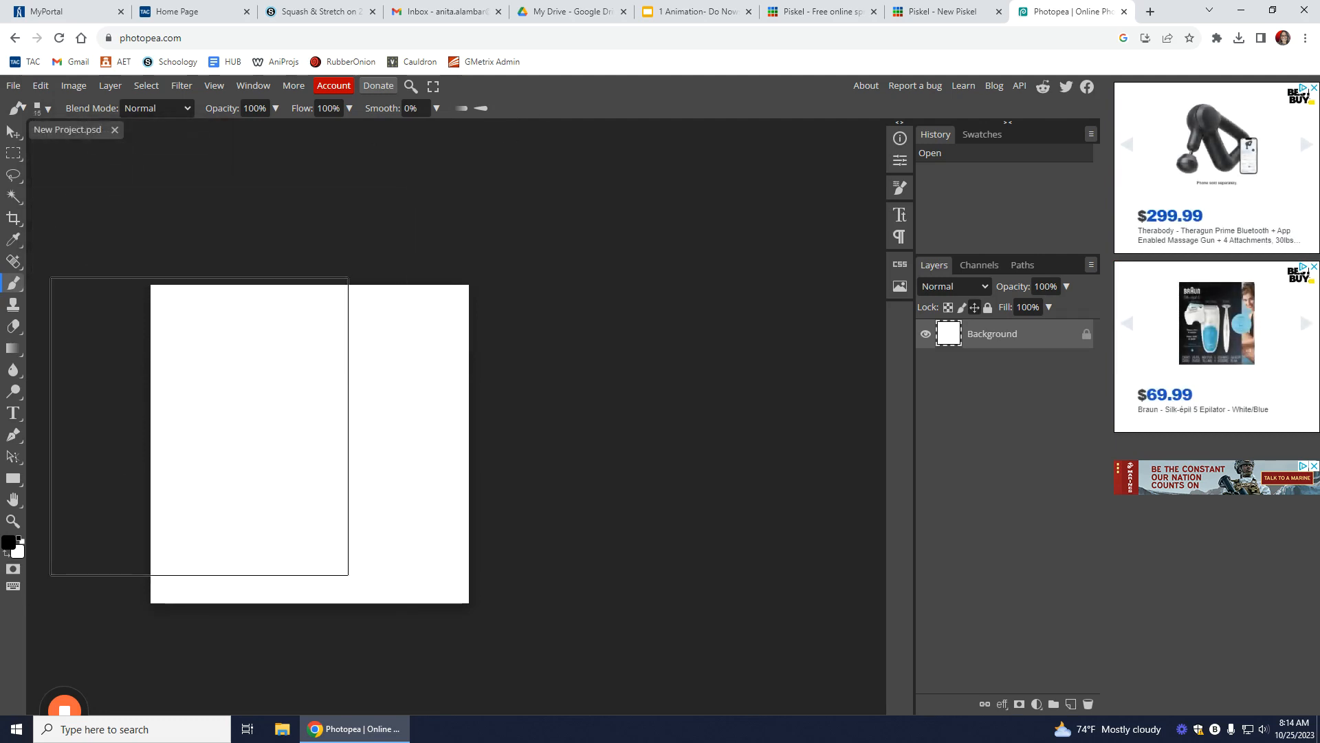
pyautogui.press('[')
pyautogui.press('[')
pyautogui.press('[')
pyautogui.press('[')
pyautogui.press('[')
pyautogui.press('[')
pyautogui.press('[')
pyautogui.press('[')
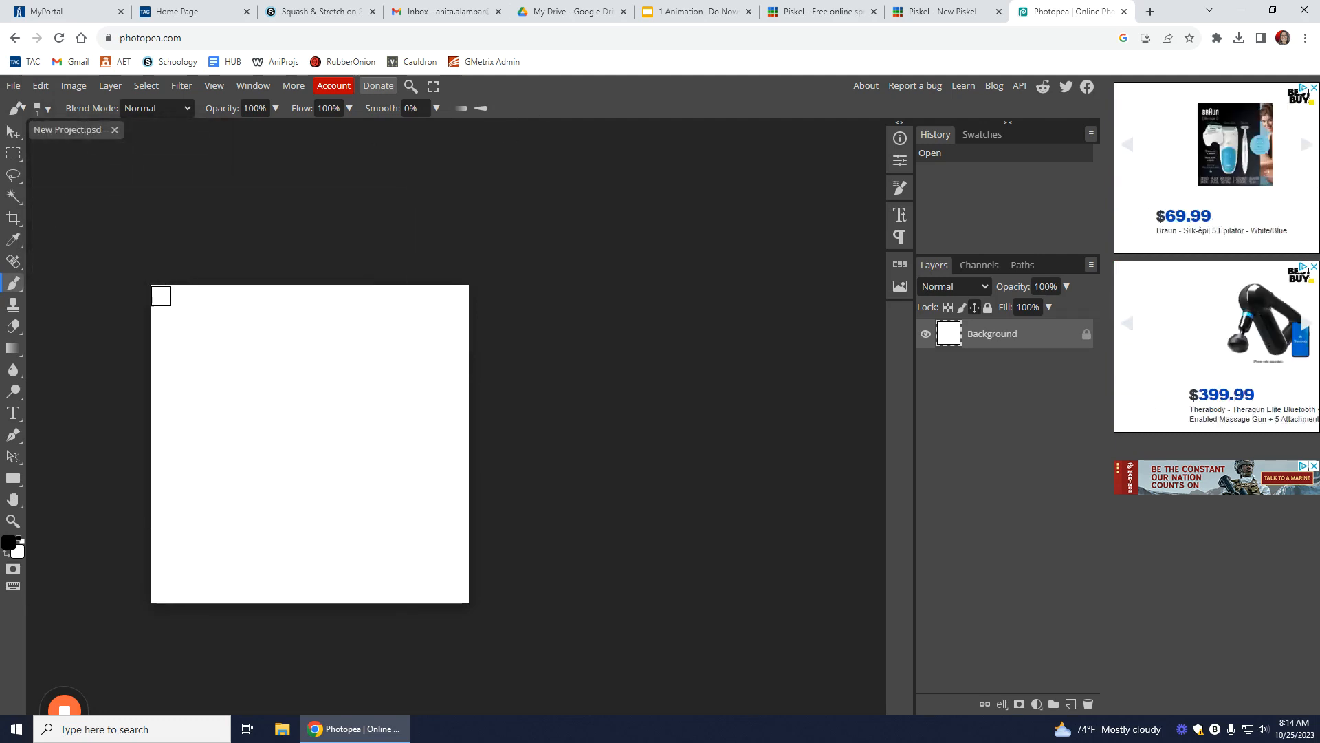
# - Paint black test strokes: a line along the canvas's upper edge, short marks near the centre and a rough circle around them
pyautogui.moveTo(159, 294)
pyautogui.mouseDown()
pyautogui.moveTo(488, 305)
pyautogui.moveTo(468, 339)
pyautogui.moveTo(409, 374)
pyautogui.moveTo(282, 374)
pyautogui.mouseUp()
pyautogui.moveTo(309, 421); pyautogui.dragTo(340, 473)
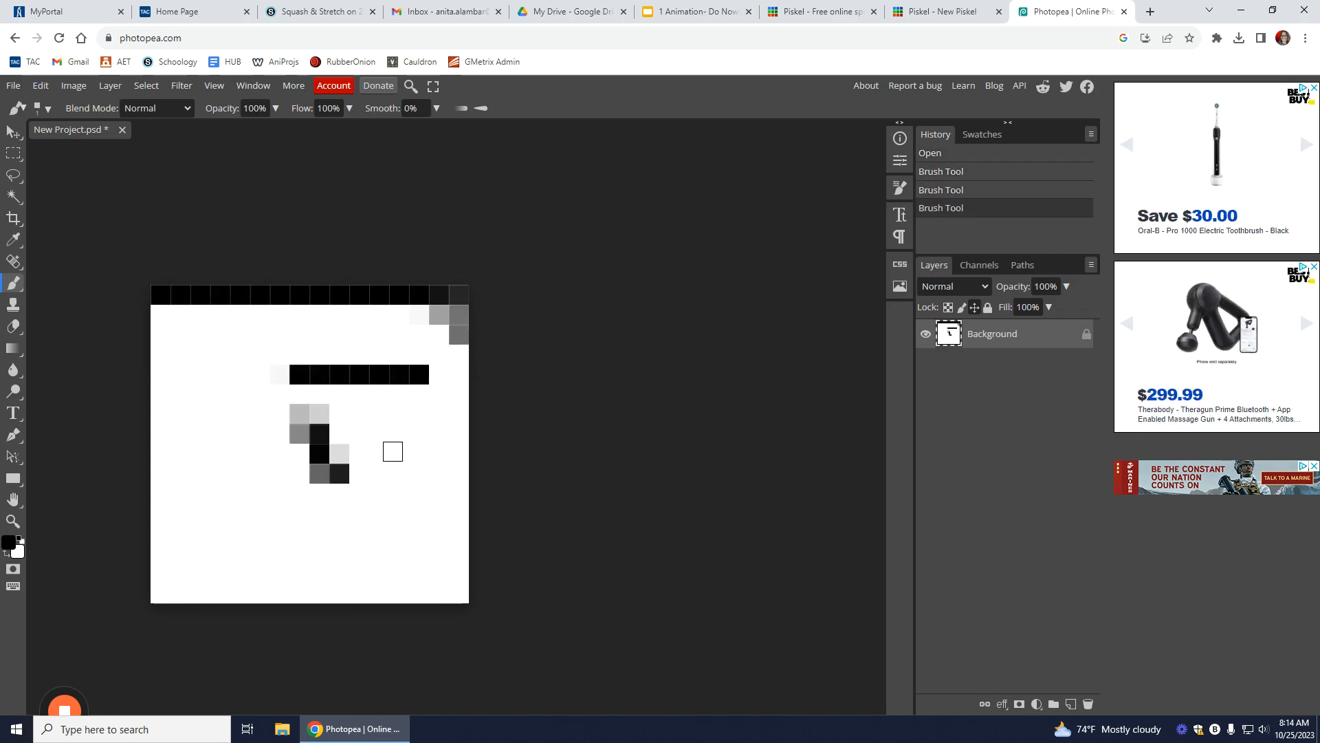
pyautogui.moveTo(248, 365)
pyautogui.mouseDown()
pyautogui.moveTo(214, 366)
pyautogui.moveTo(229, 529)
pyautogui.moveTo(386, 553)
pyautogui.moveTo(429, 460)
pyautogui.moveTo(375, 335)
pyautogui.moveTo(207, 330)
pyautogui.mouseUp()
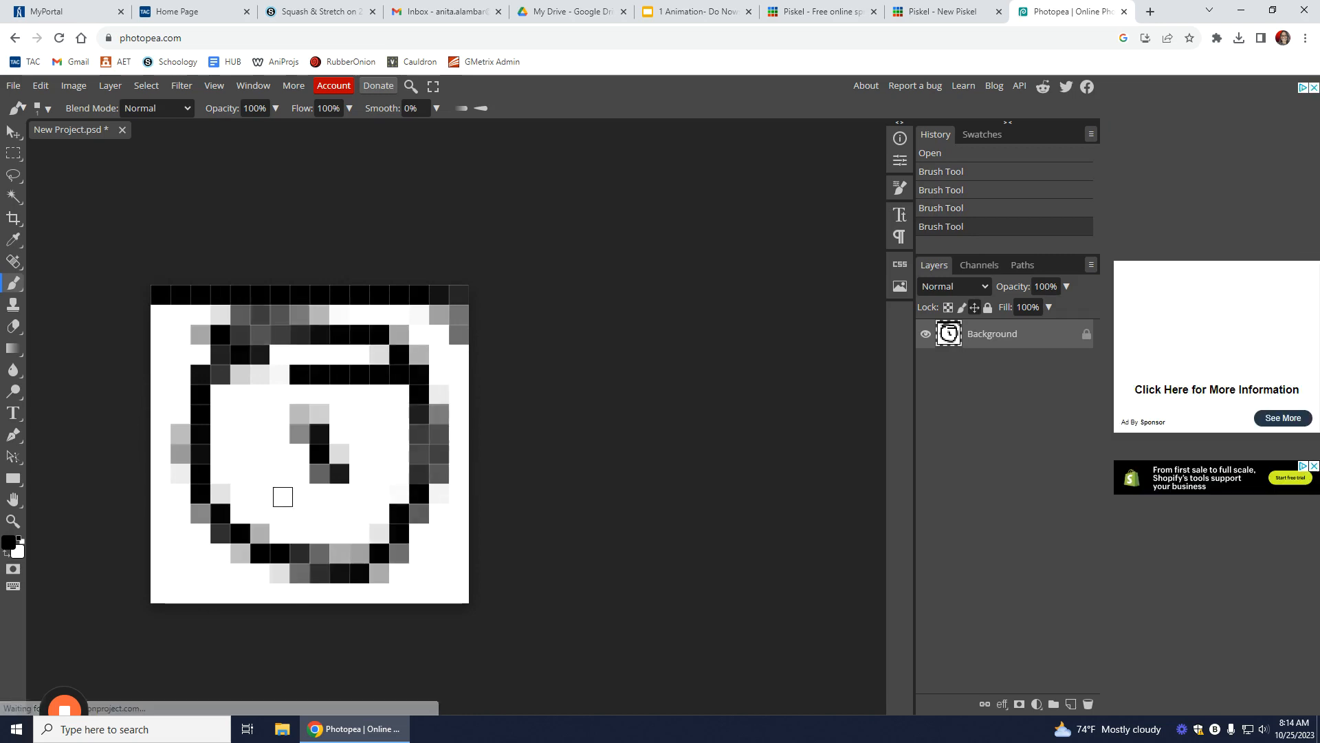
# - Switch to the Piskel sprite and draw a freehand black oval outline about 12 pixels wide around the canvas centre
pyautogui.click(938, 12)
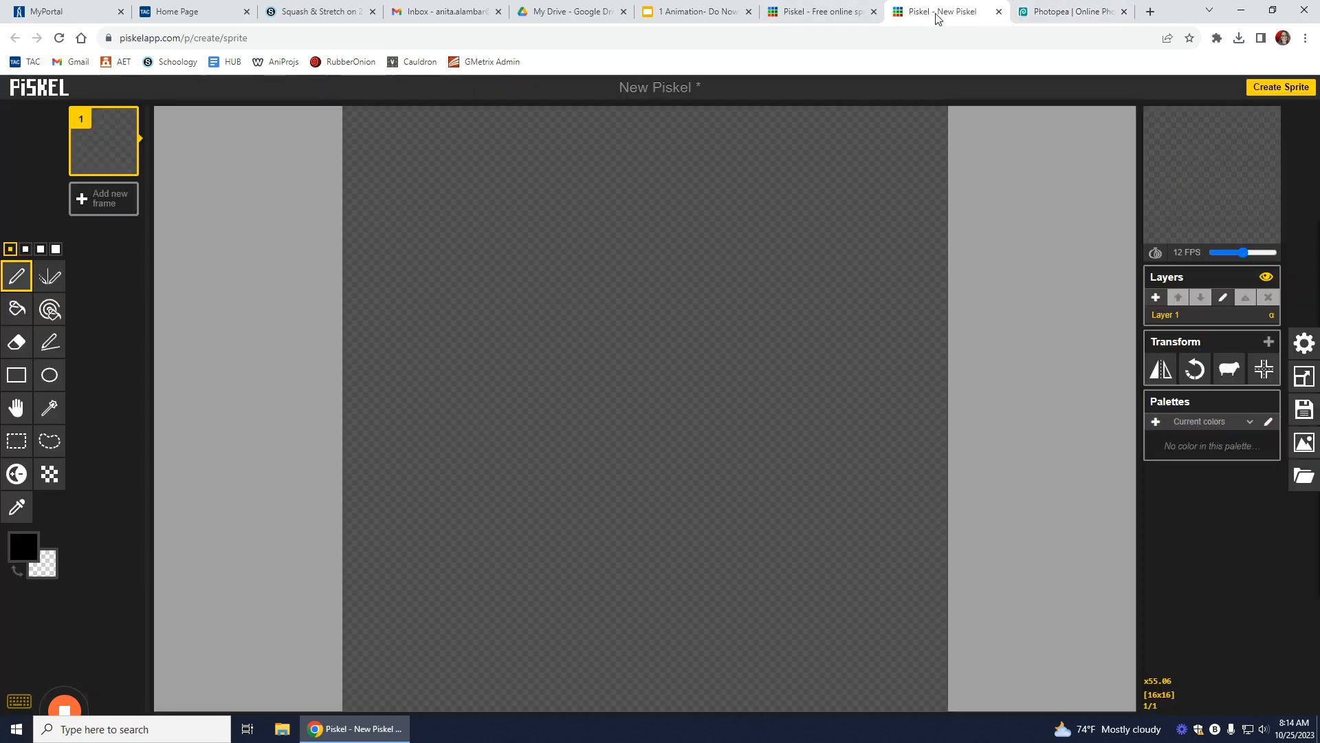
pyautogui.moveTo(623, 241)
pyautogui.mouseDown()
pyautogui.moveTo(475, 314)
pyautogui.moveTo(509, 515)
pyautogui.moveTo(816, 498)
pyautogui.moveTo(810, 300)
pyautogui.moveTo(616, 240)
pyautogui.mouseUp()
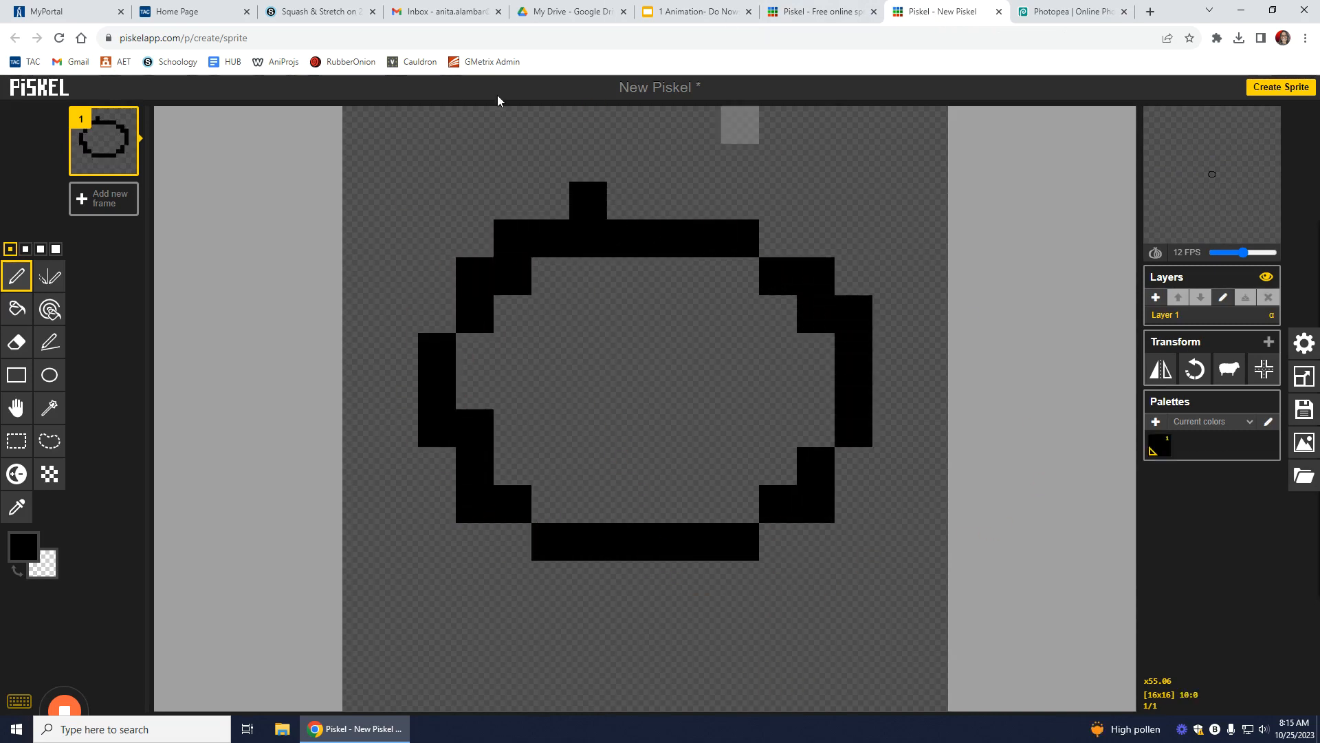
# - Switch to the Photopea project and set the foreground color to a bright magenta
pyautogui.click(1083, 12)
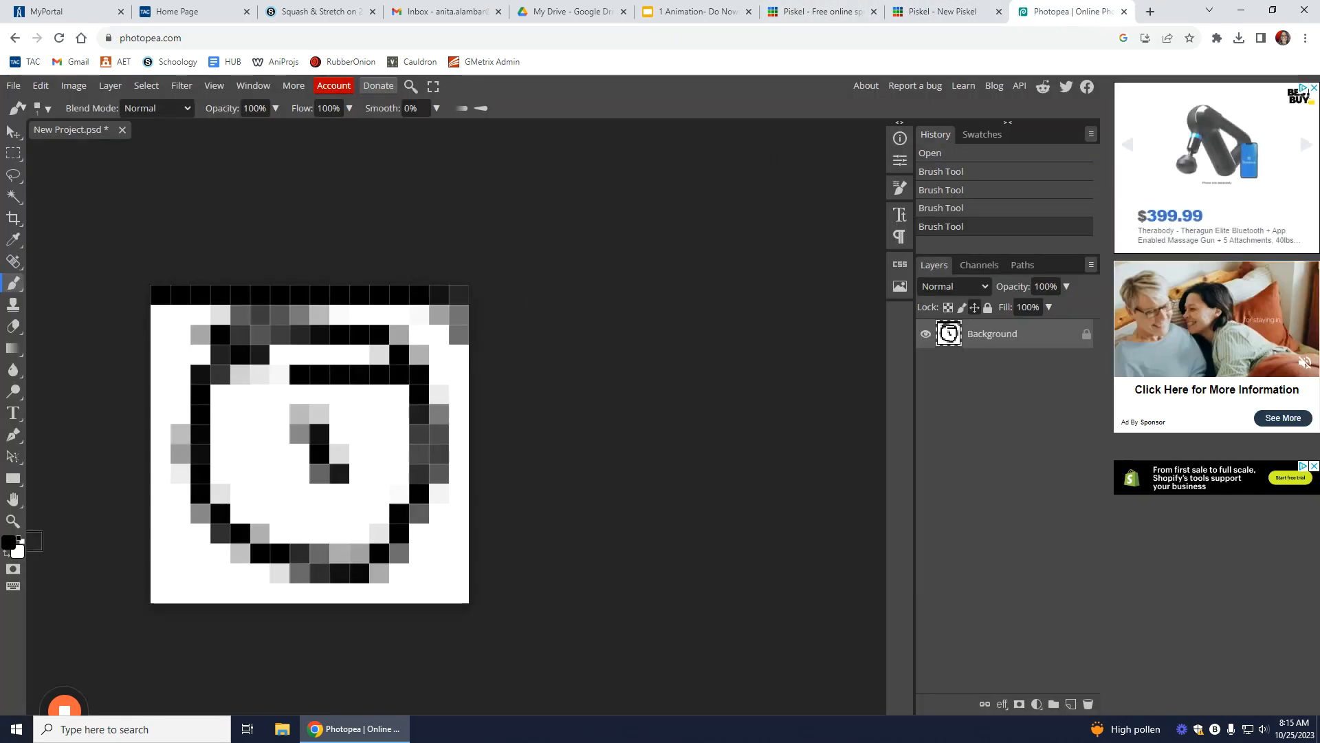
pyautogui.click(9, 542)
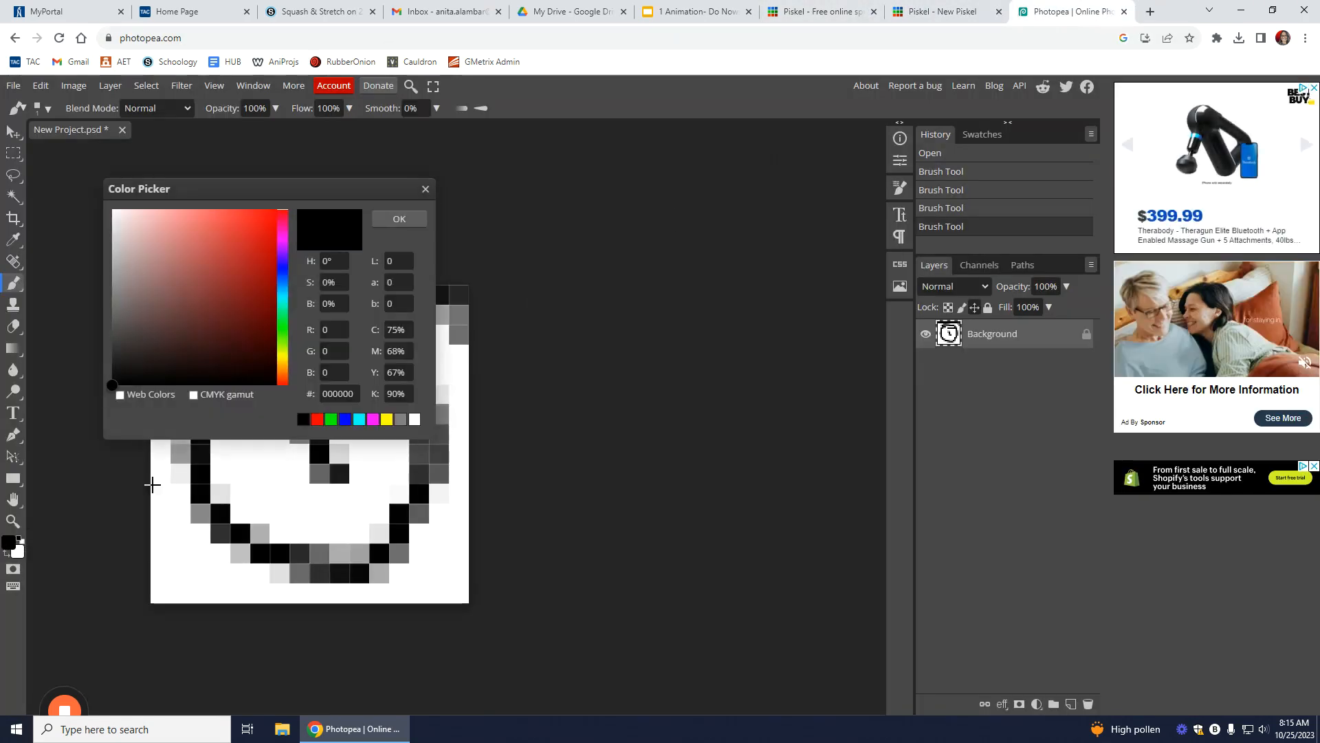
pyautogui.click(281, 240)
pyautogui.click(390, 218)
pyautogui.click(11, 547)
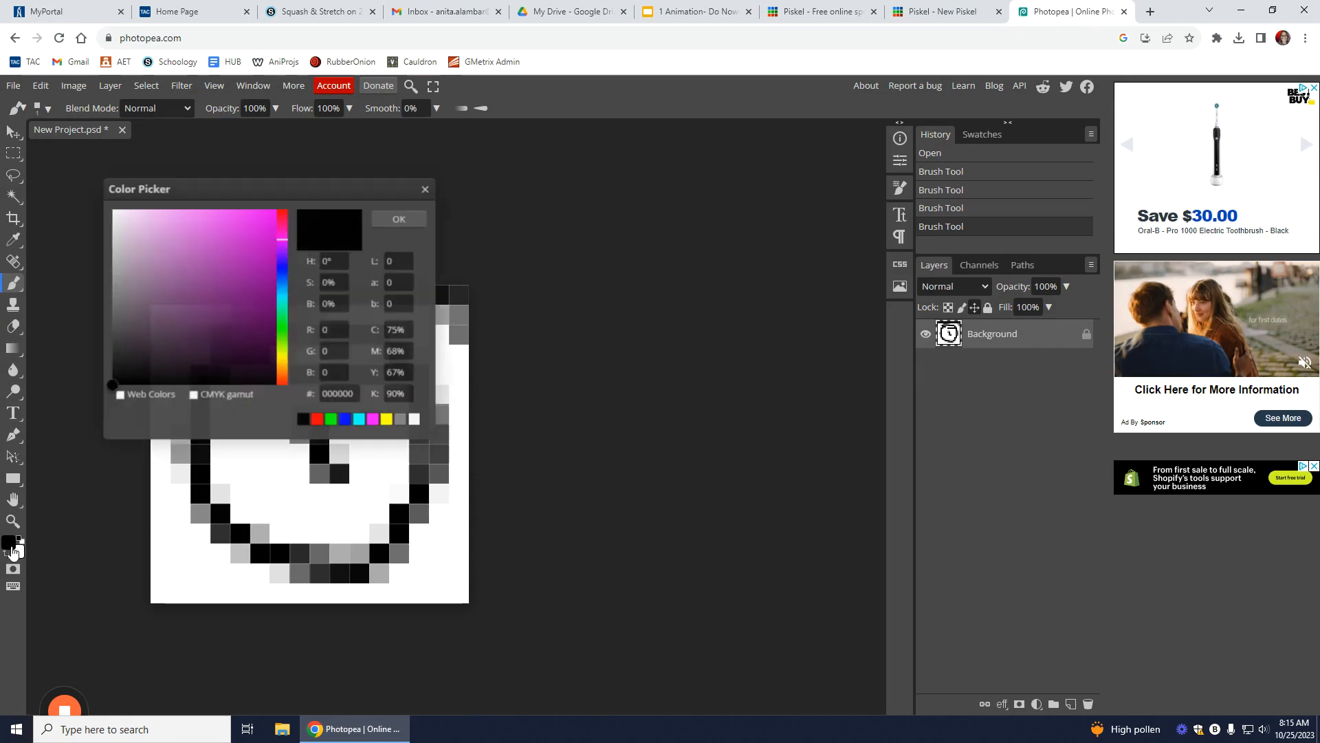
pyautogui.click(275, 235)
pyautogui.click(405, 221)
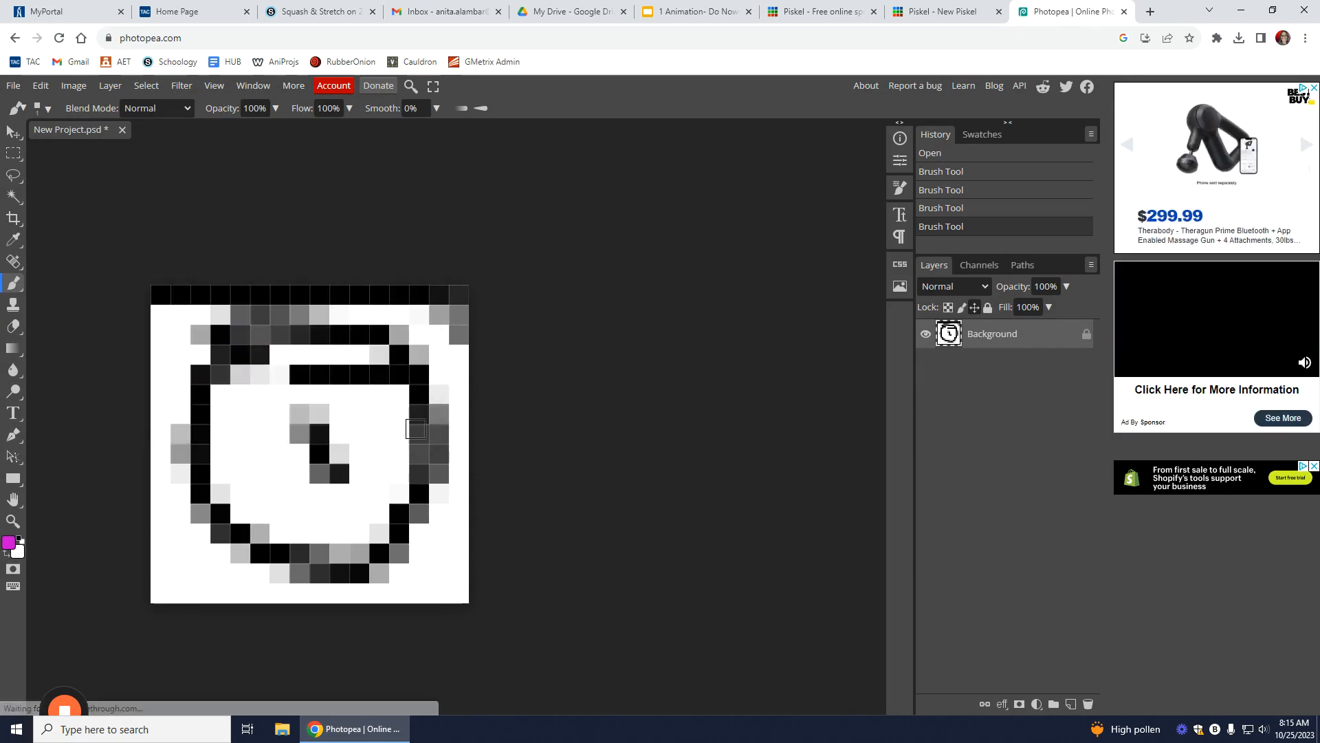
# - Paint three single magenta pixels along the upper-right part of the rough circle
pyautogui.click(439, 413)
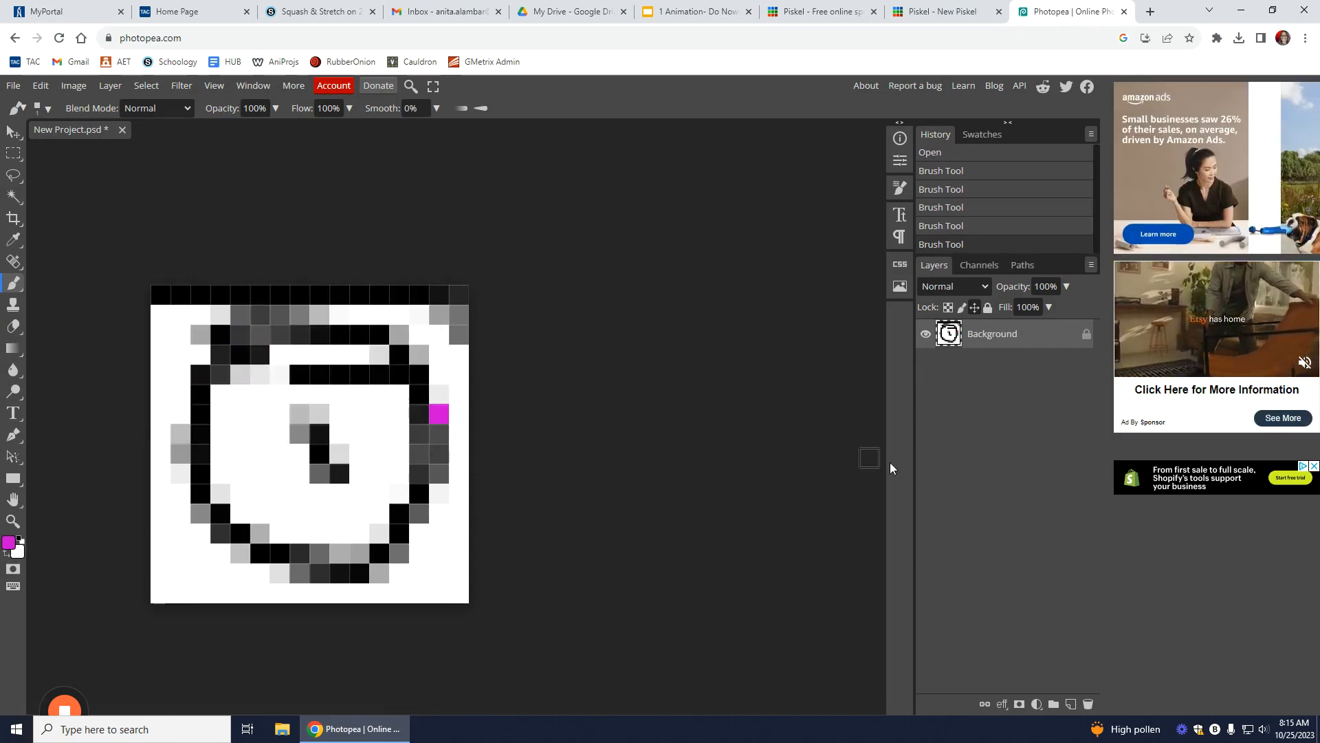
pyautogui.click(399, 334)
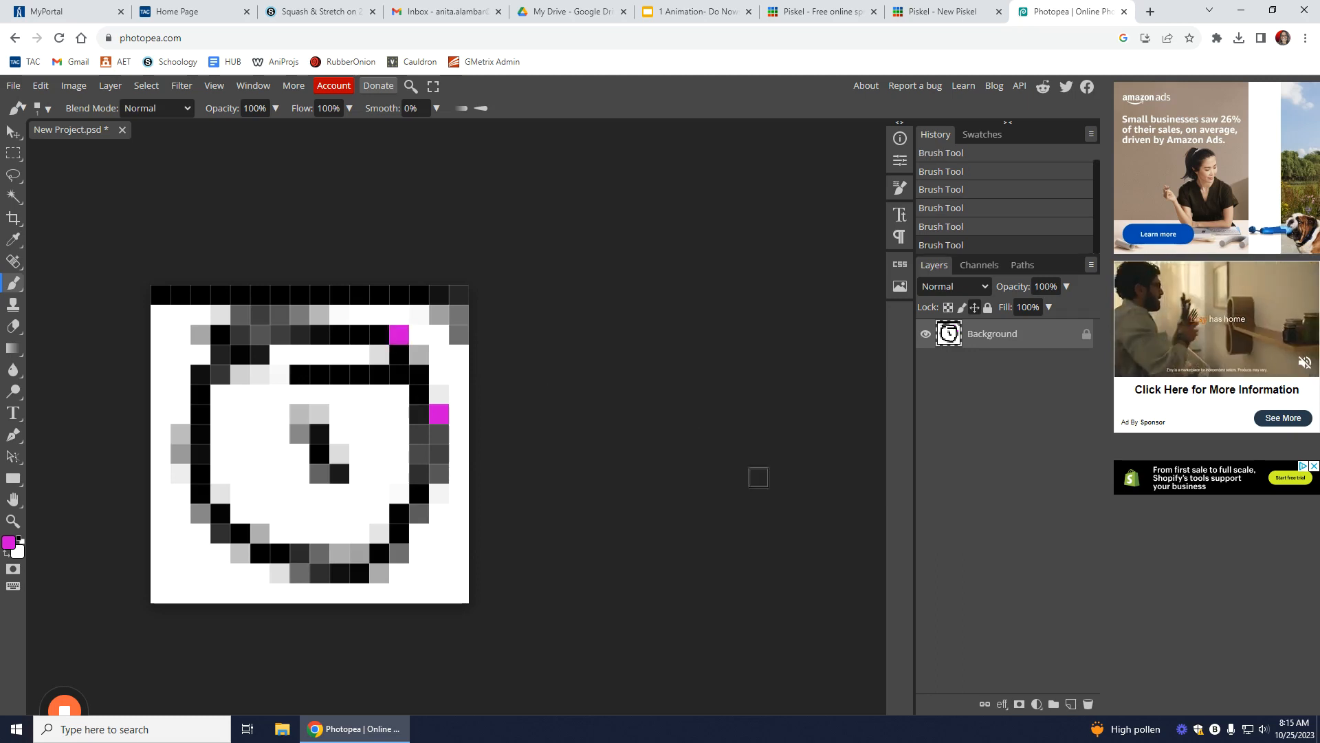
pyautogui.click(419, 354)
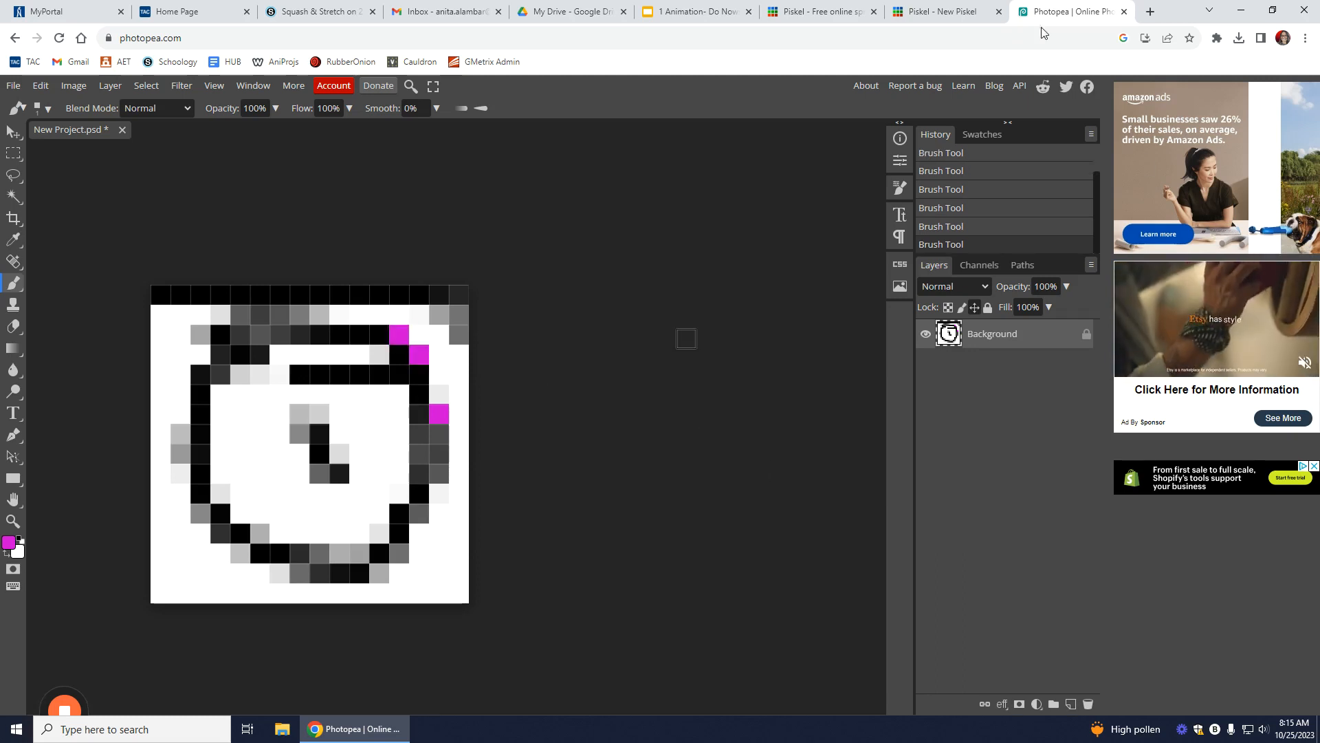
# - Switch to the Piskel sprite, enlarge the eraser to 8 pixels and erase the whole oval outline
pyautogui.click(942, 11)
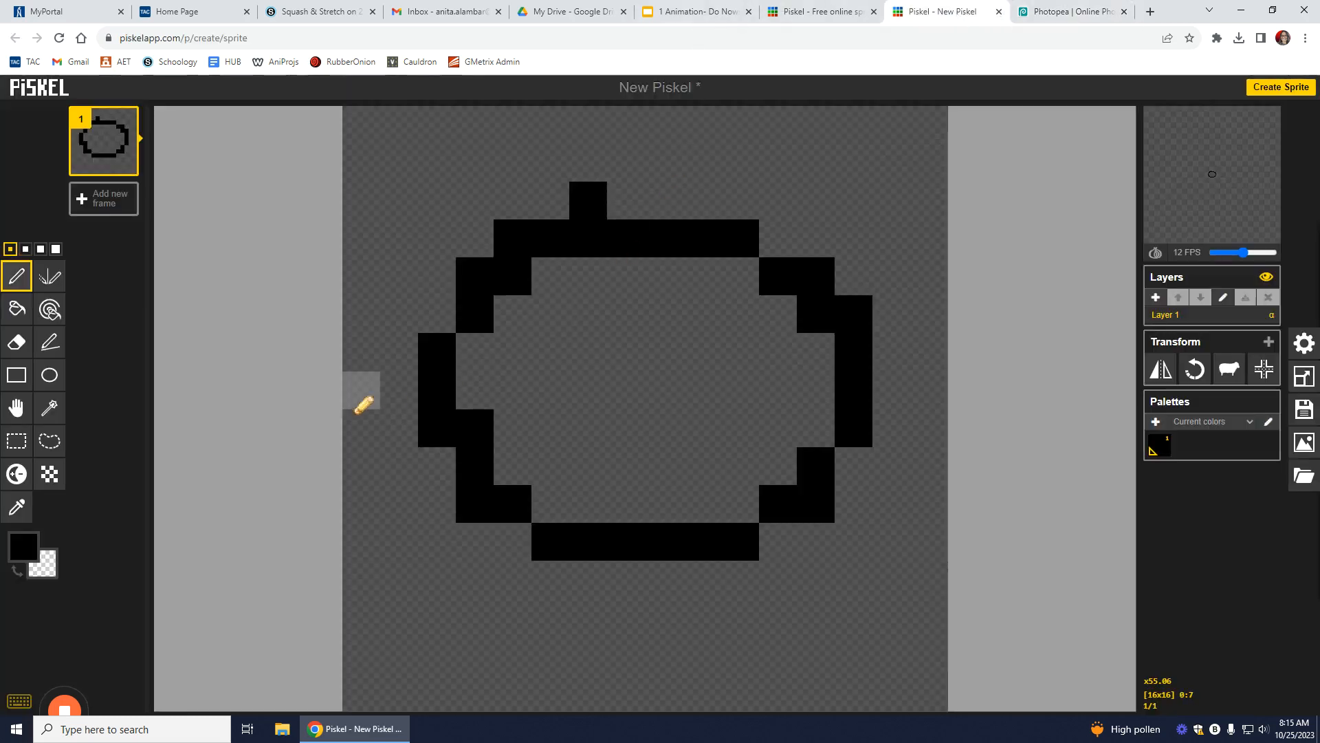
pyautogui.click(16, 342)
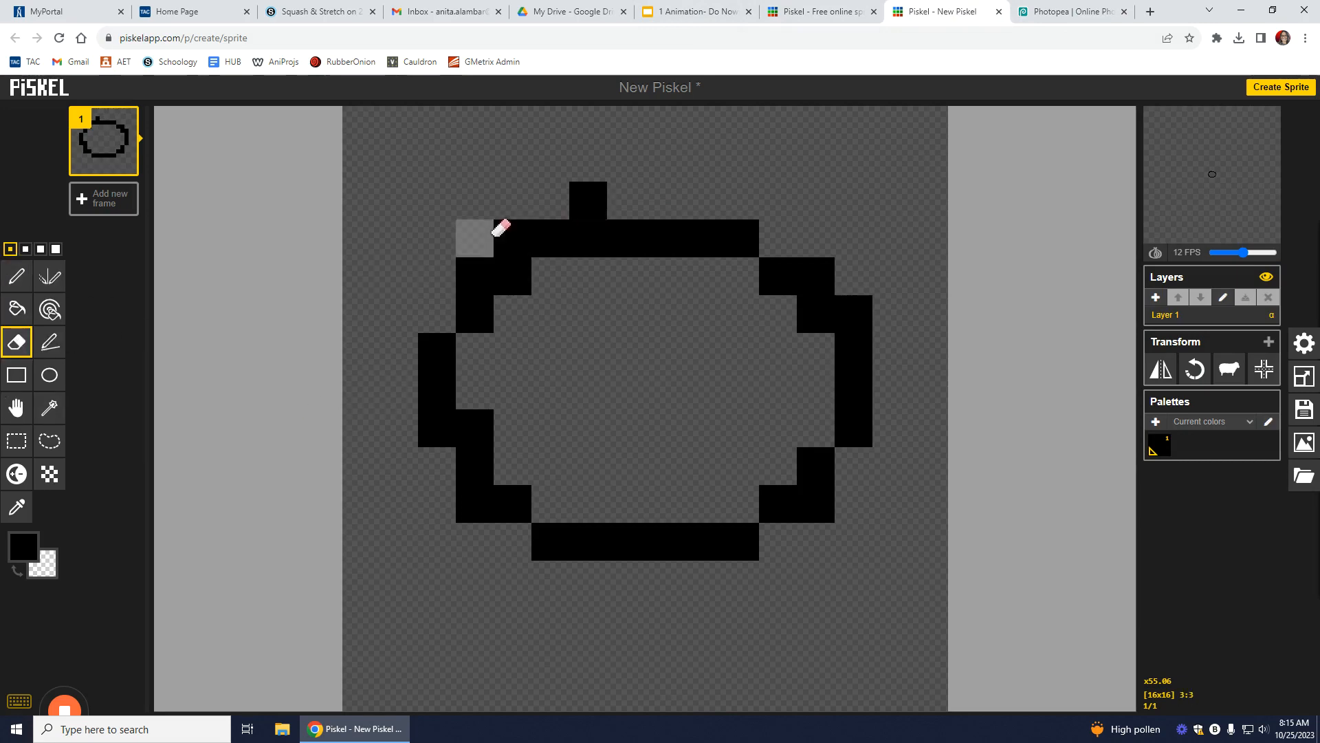
pyautogui.moveTo(492, 233)
pyautogui.mouseDown()
pyautogui.moveTo(920, 231)
pyautogui.moveTo(722, 307)
pyautogui.moveTo(475, 451)
pyautogui.moveTo(562, 471)
pyautogui.moveTo(571, 440)
pyautogui.moveTo(534, 462)
pyautogui.moveTo(651, 354)
pyautogui.mouseUp()
pyautogui.press(']')
pyautogui.press(']')
pyautogui.press(']')
pyautogui.press(']')
pyautogui.press(']')
pyautogui.press(']')
pyautogui.press(']')
pyautogui.press(']')
pyautogui.press(']')
pyautogui.press(']')
pyautogui.press(']')
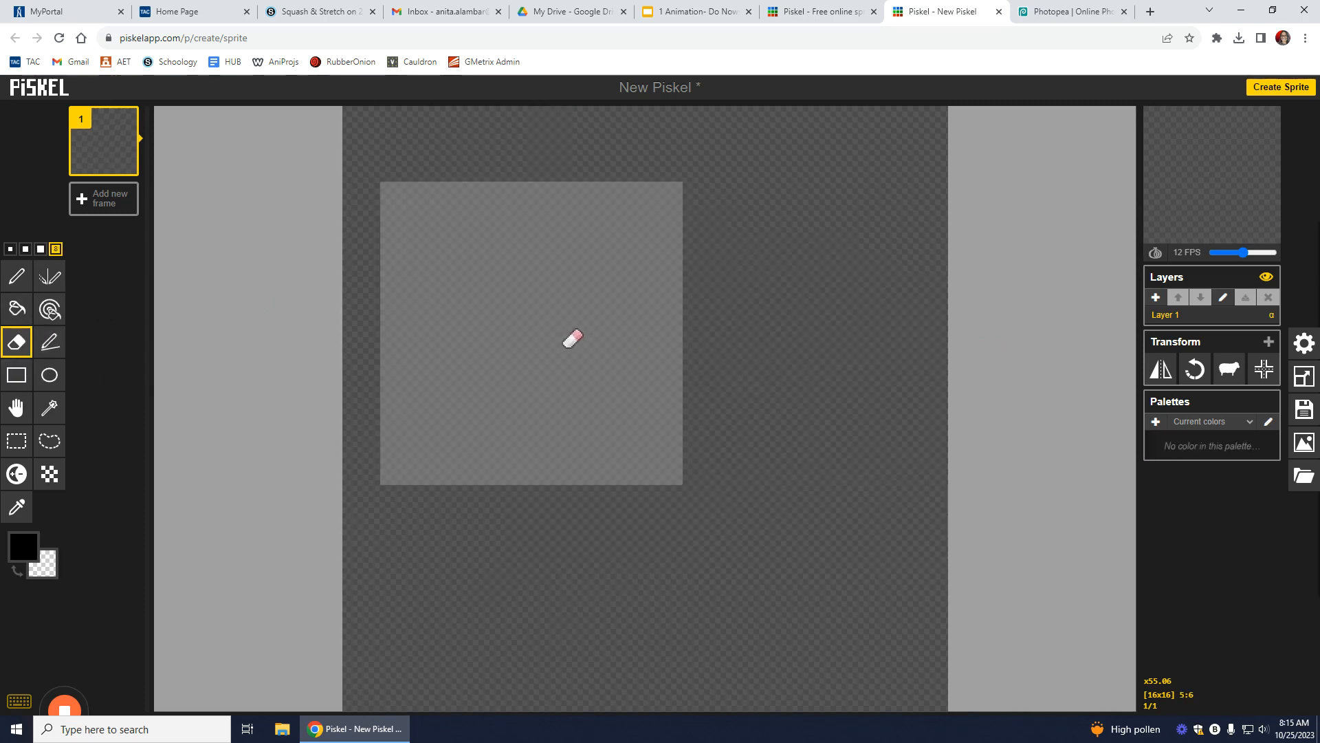
# - Reduce the brush size to 1 pixel and draw a closed freehand black outline about 12 pixels wide with the Pen tool
pyautogui.press('[')
pyautogui.press('[')
pyautogui.press('[')
pyautogui.press('[')
pyautogui.press('[')
pyautogui.press('[')
pyautogui.press('[')
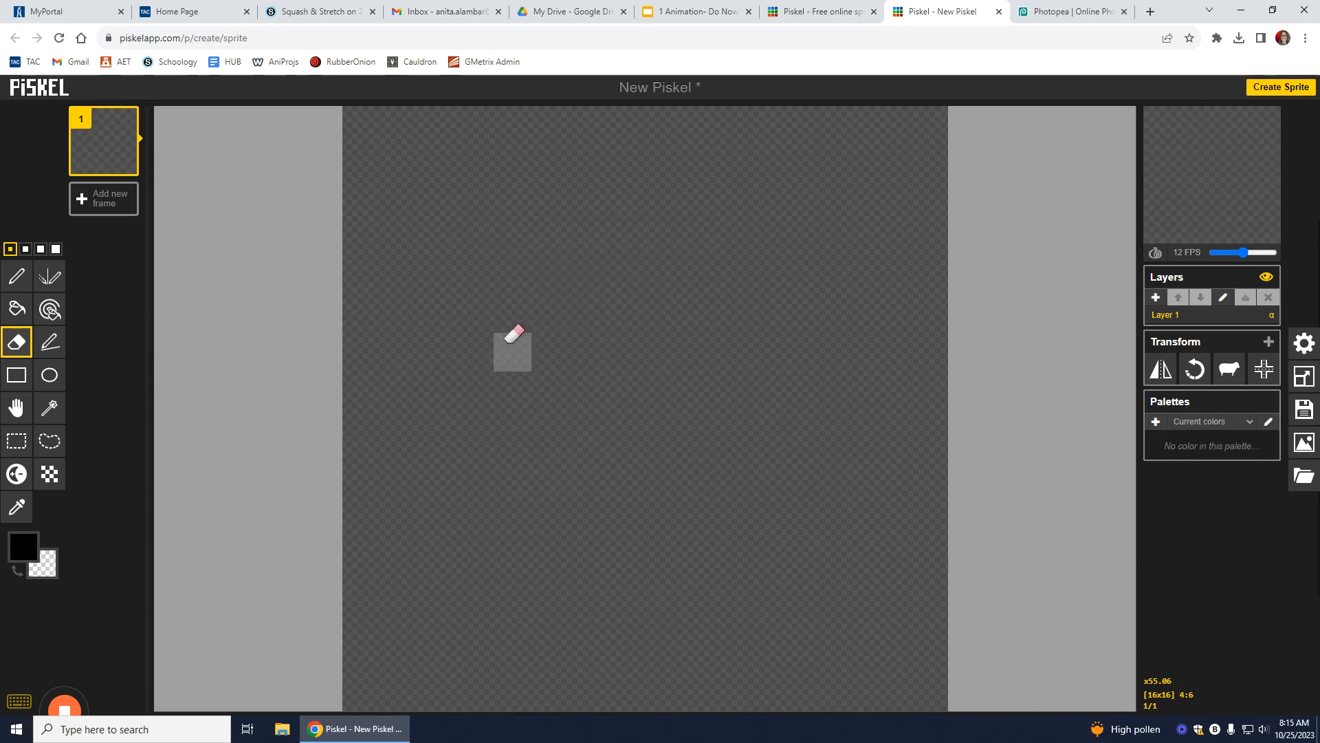
pyautogui.click(17, 279)
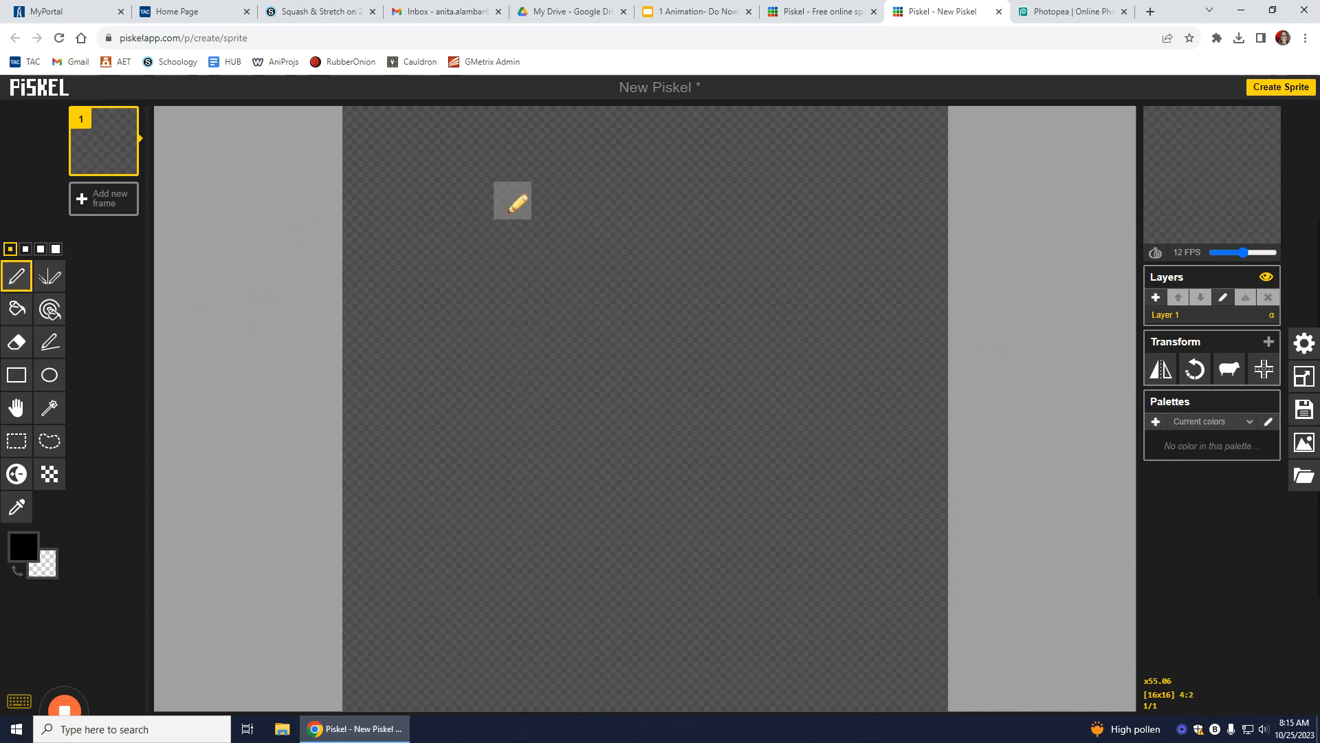
pyautogui.moveTo(547, 206)
pyautogui.mouseDown()
pyautogui.moveTo(451, 277)
pyautogui.moveTo(460, 434)
pyautogui.moveTo(518, 528)
pyautogui.moveTo(718, 542)
pyautogui.moveTo(835, 449)
pyautogui.moveTo(837, 269)
pyautogui.moveTo(727, 204)
pyautogui.moveTo(512, 201)
pyautogui.mouseUp()
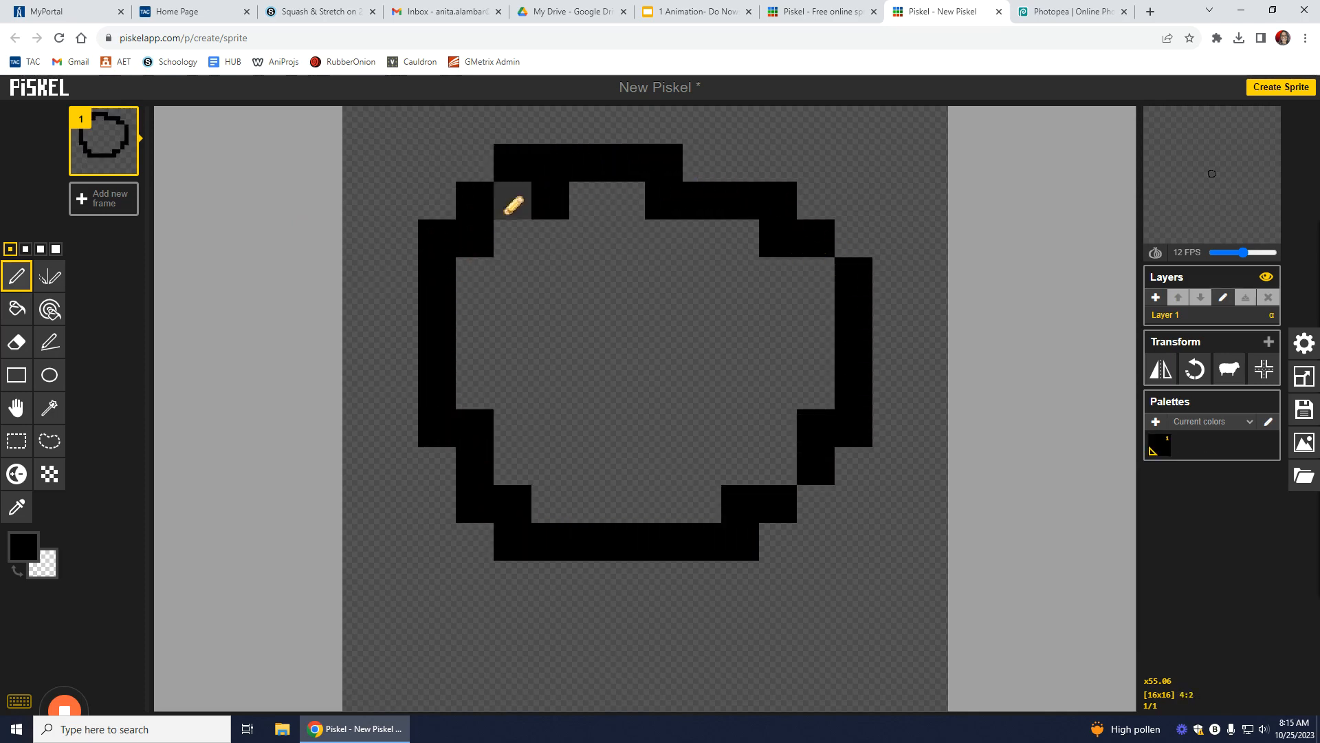
# - Choose the paint bucket and save a new palette containing the single red #D71818
pyautogui.click(18, 311)
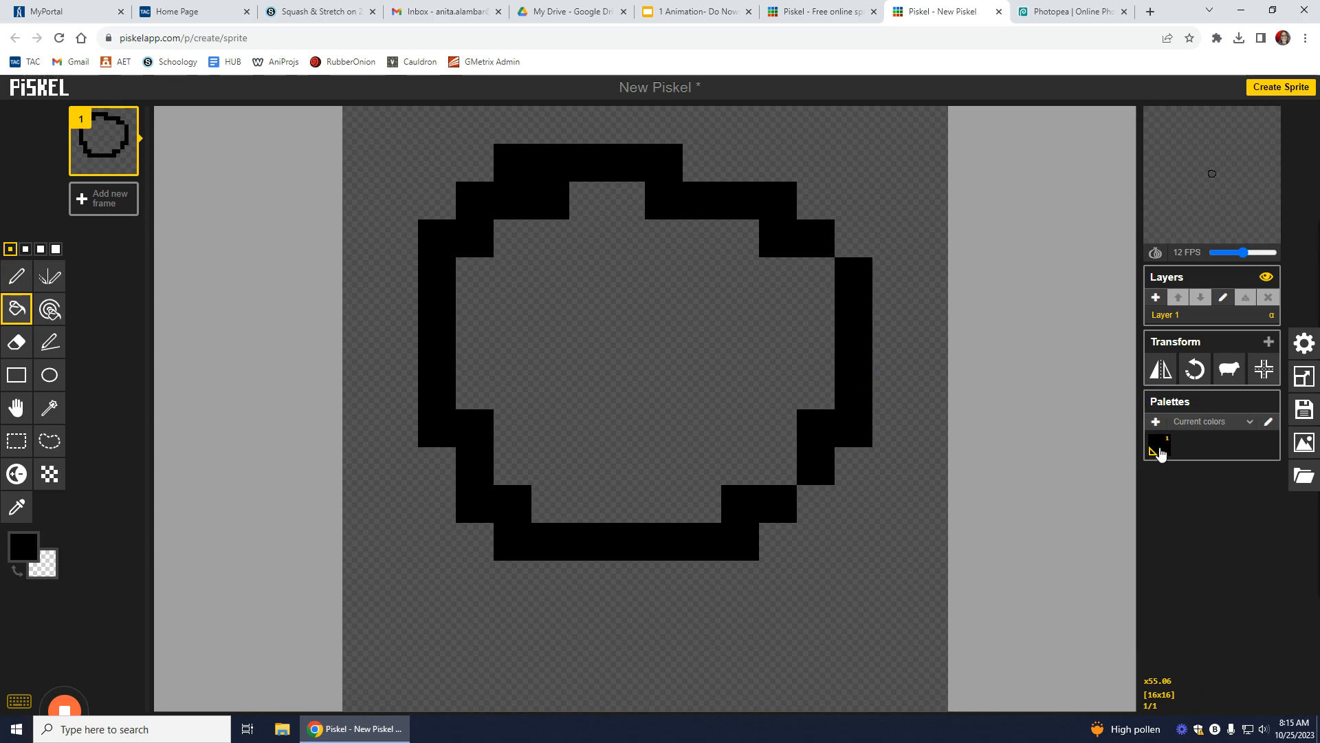
pyautogui.click(1155, 421)
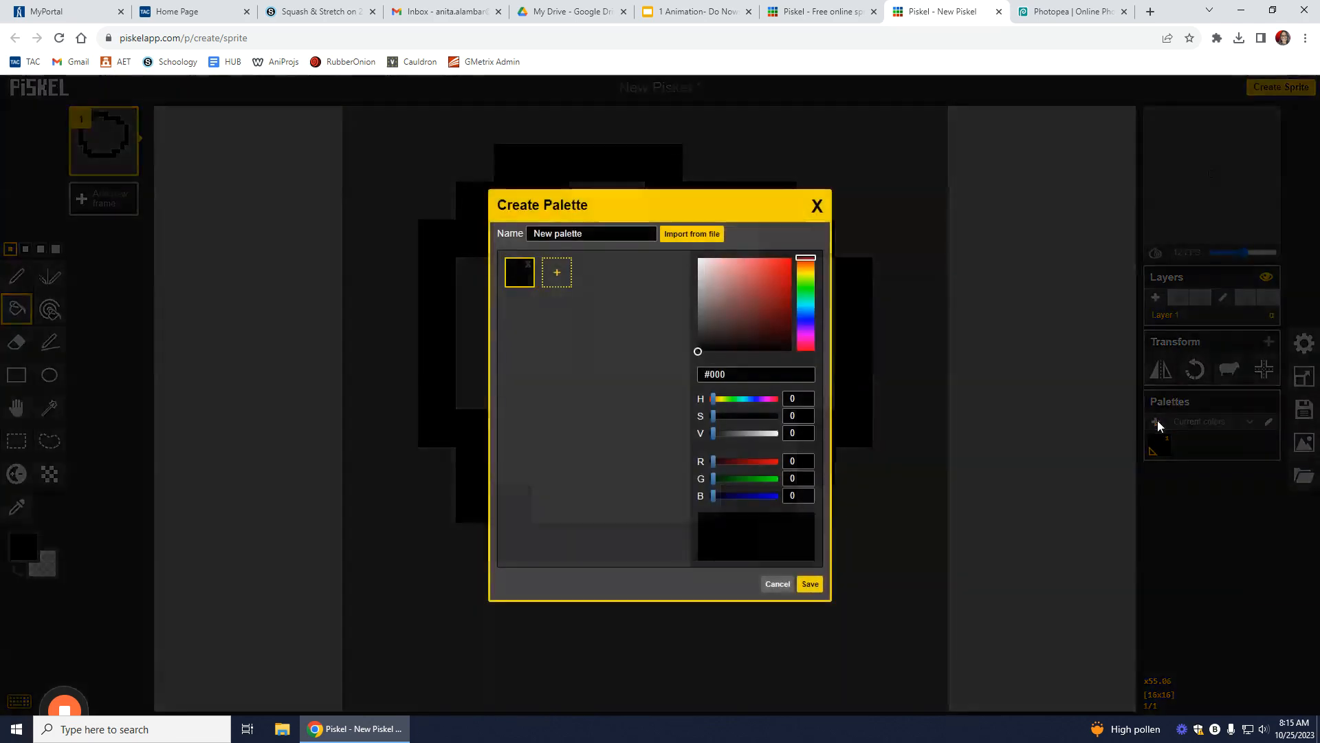
pyautogui.click(782, 275)
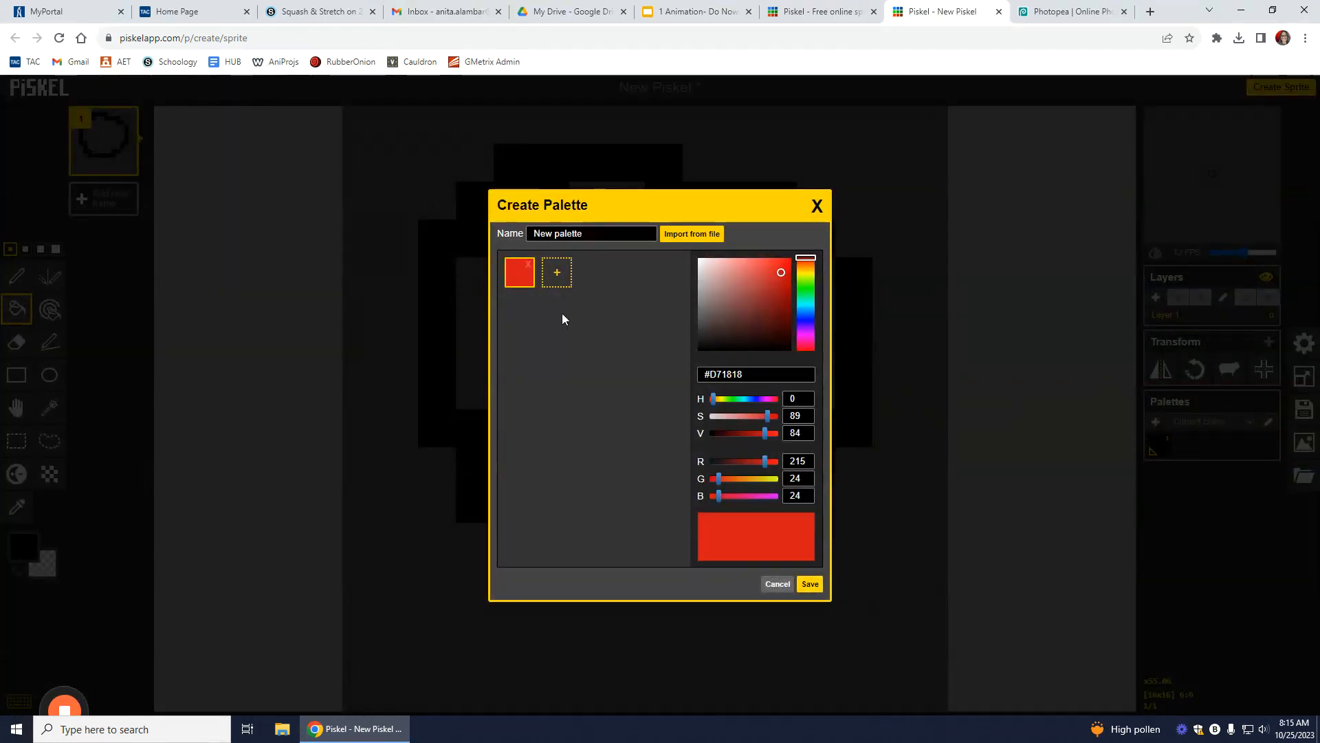
pyautogui.click(810, 585)
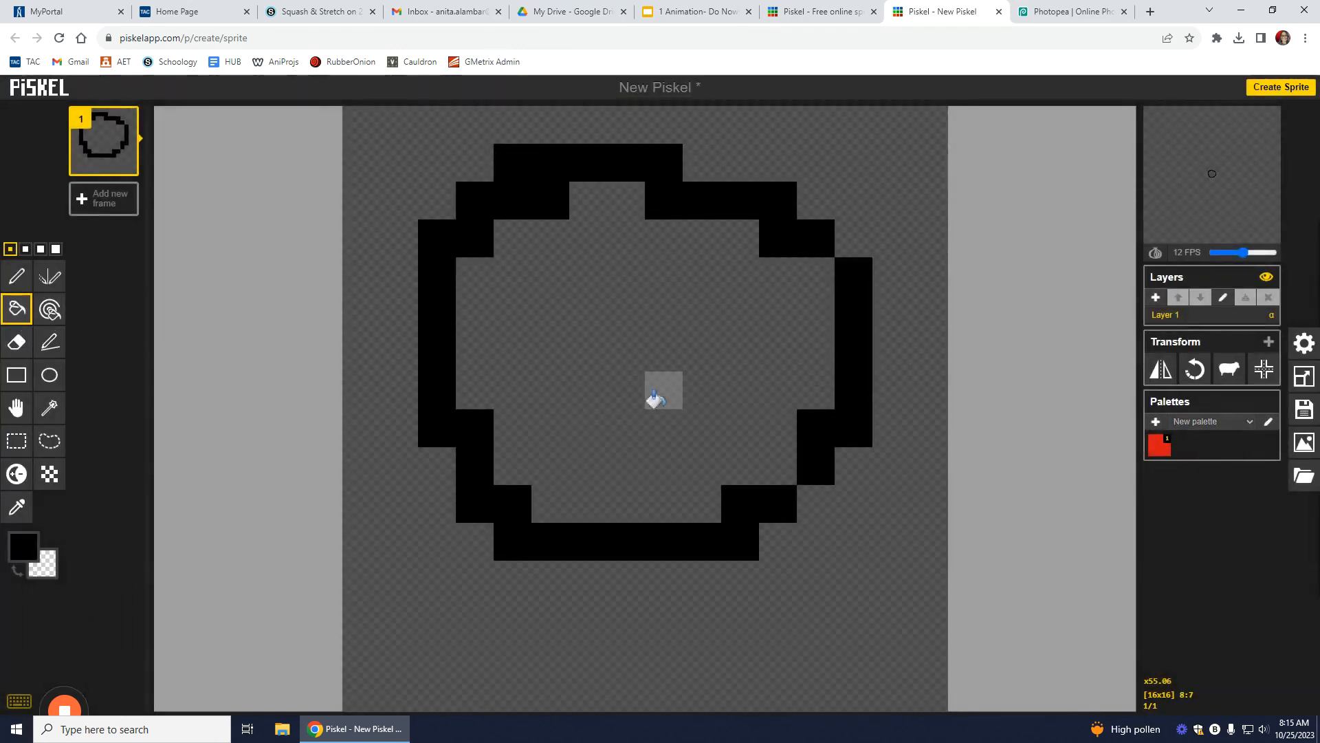
# - Try filling the outline's interior with black, undo it, and fill it with the palette's red instead
pyautogui.click(660, 390)
pyautogui.hotkey('ctrl', 'z')
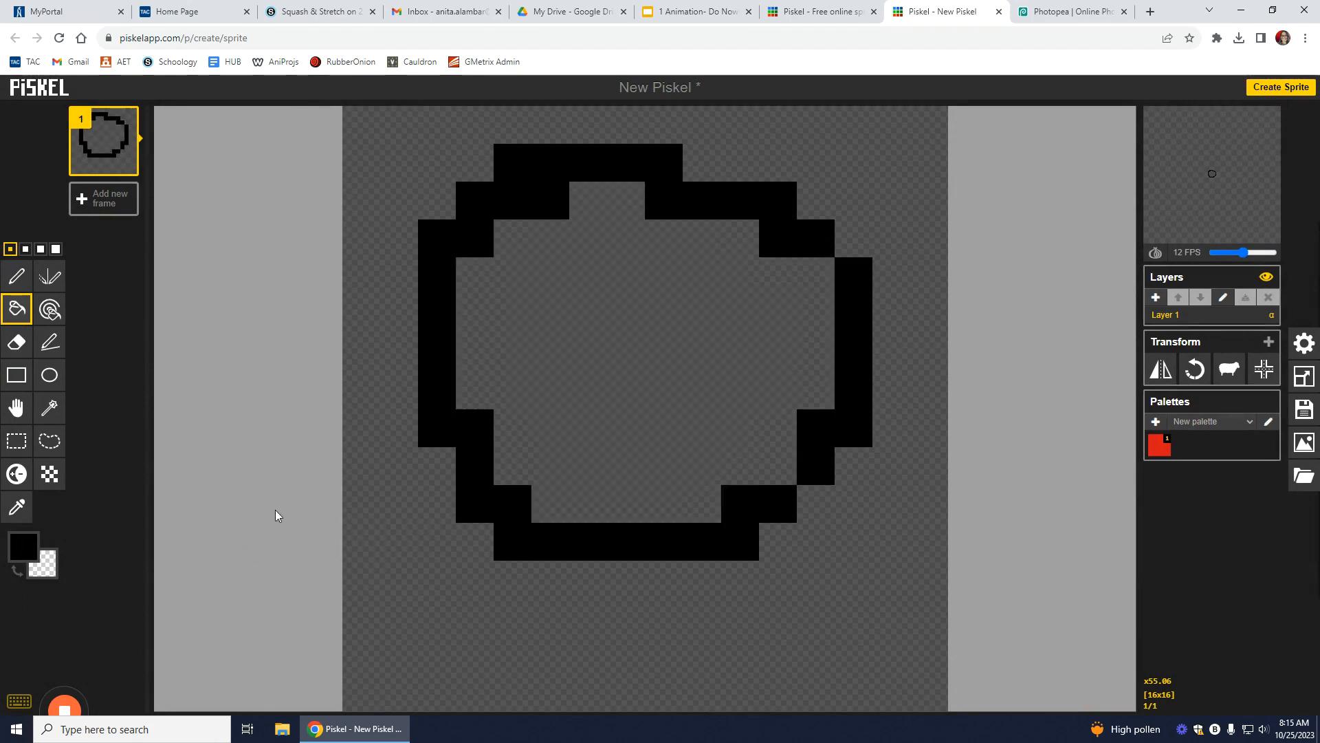
pyautogui.click(1160, 450)
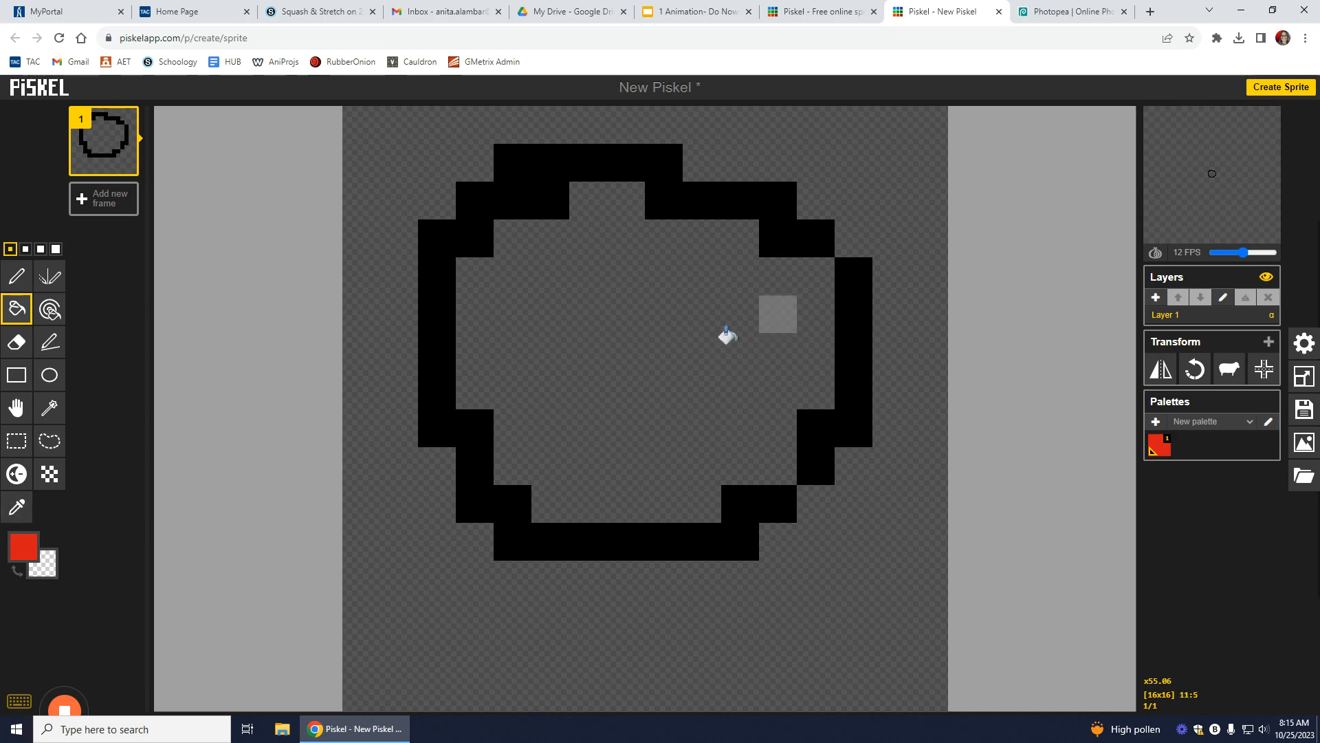
pyautogui.click(777, 316)
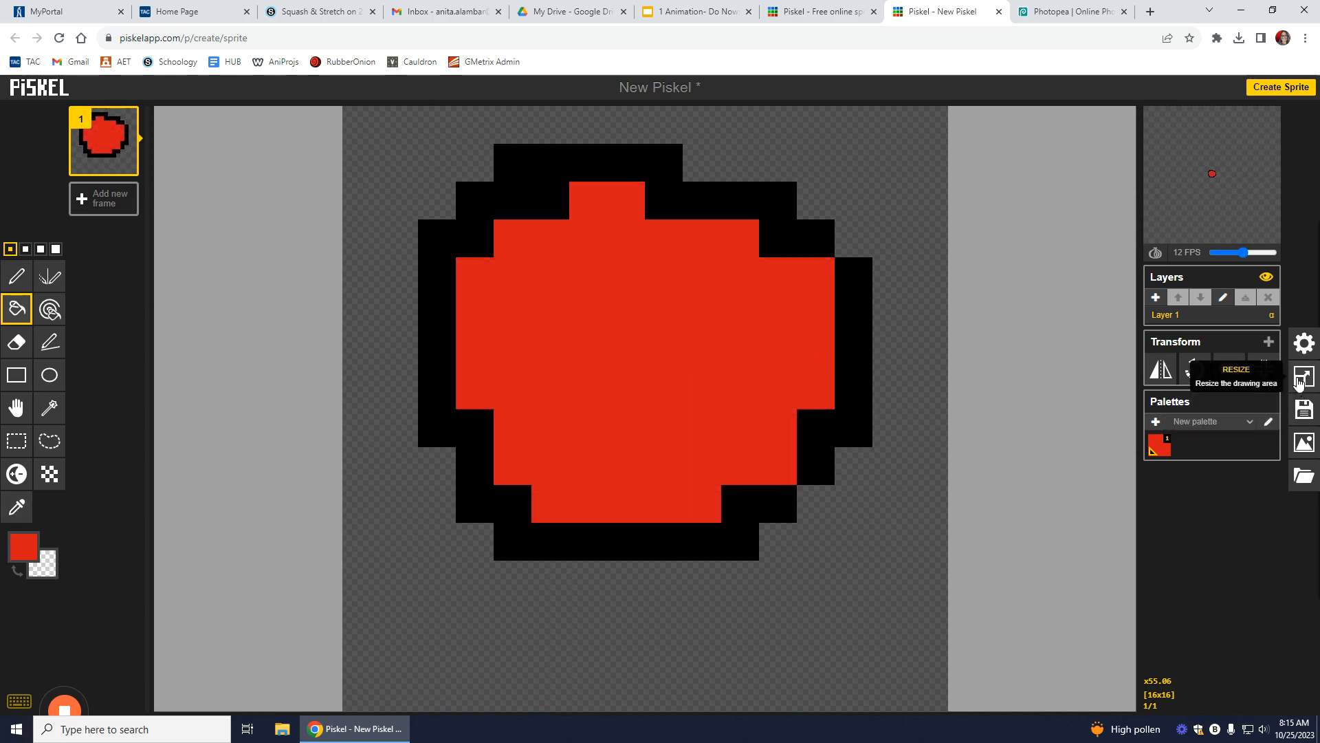
# - Look through the list of available color palettes
pyautogui.click(1247, 426)
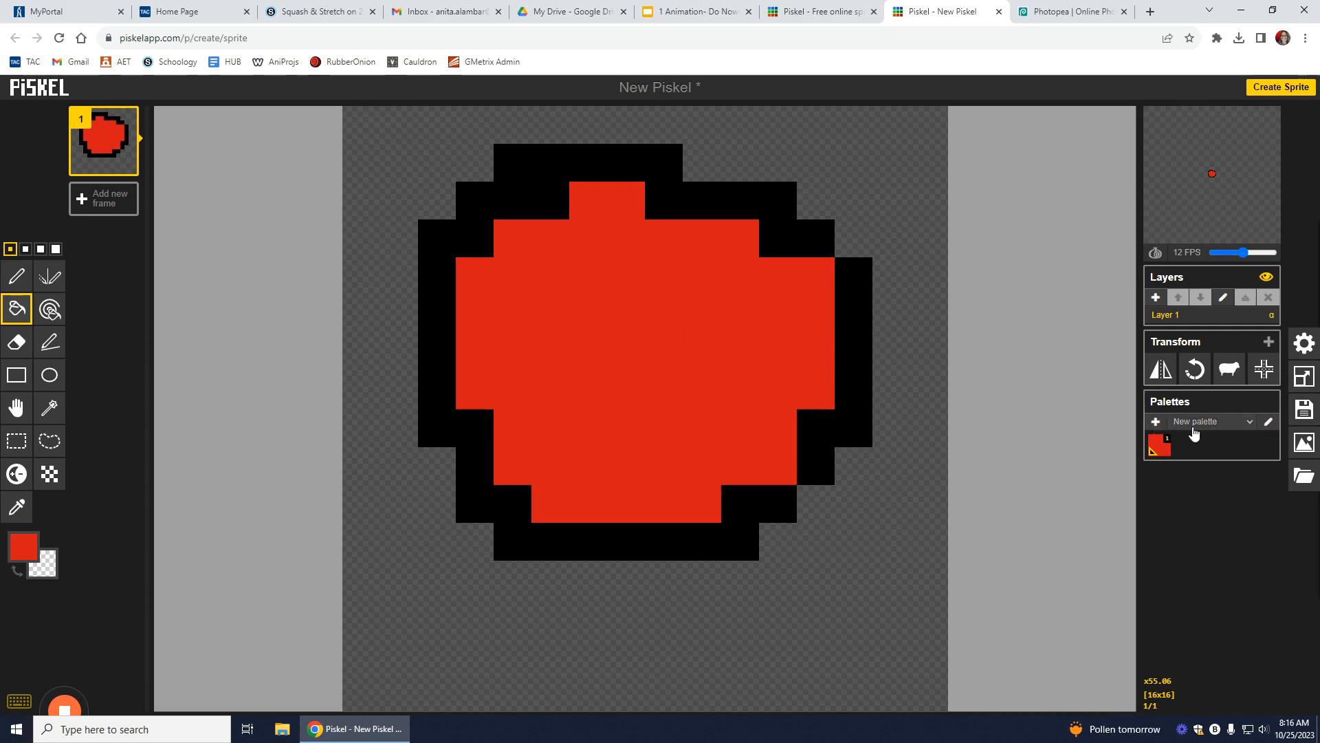
pyautogui.click(1248, 425)
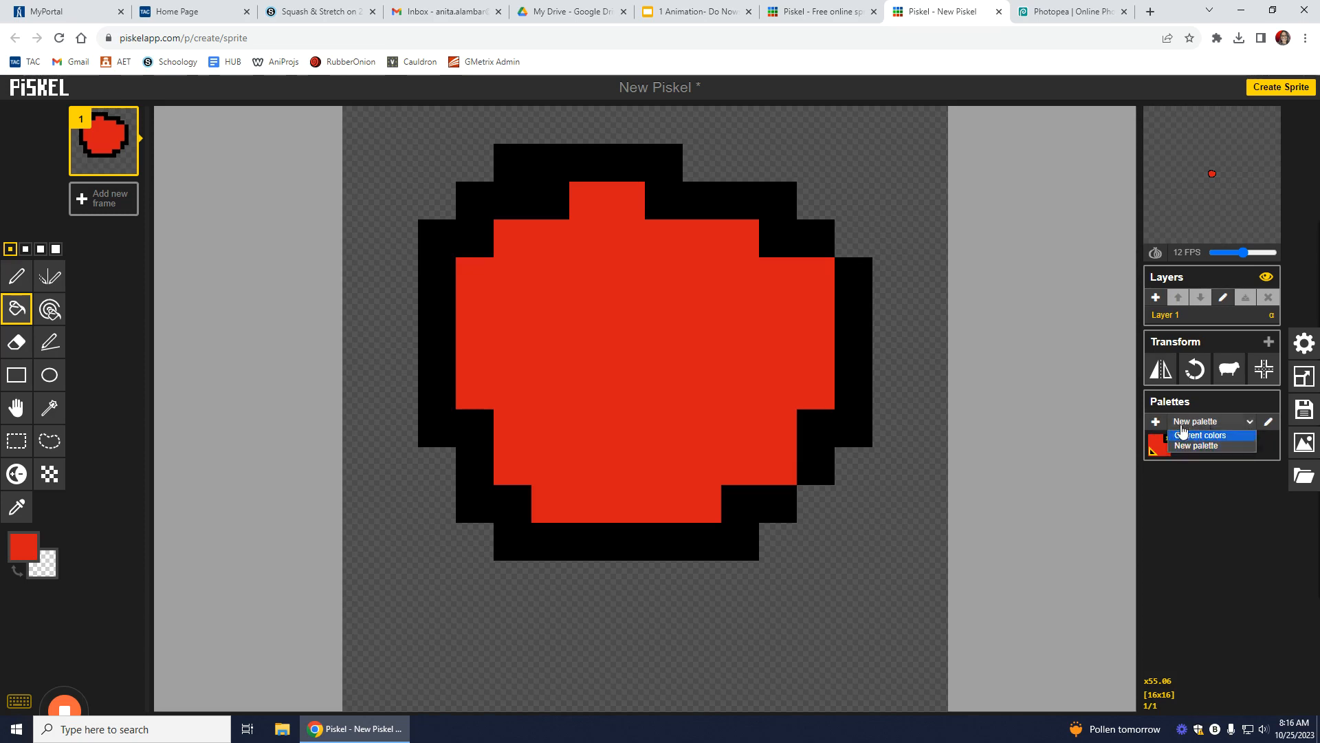
pyautogui.click(1155, 421)
pyautogui.press('Escape')
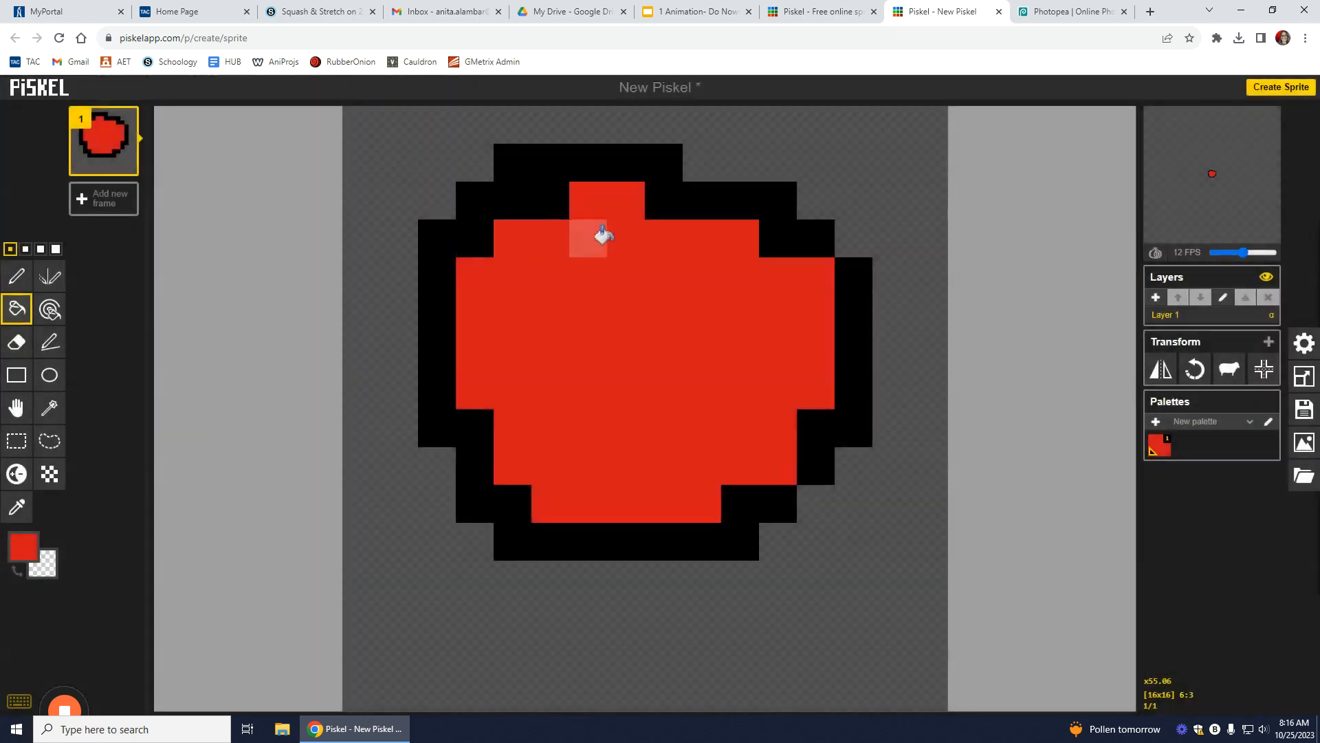
pyautogui.click(1155, 421)
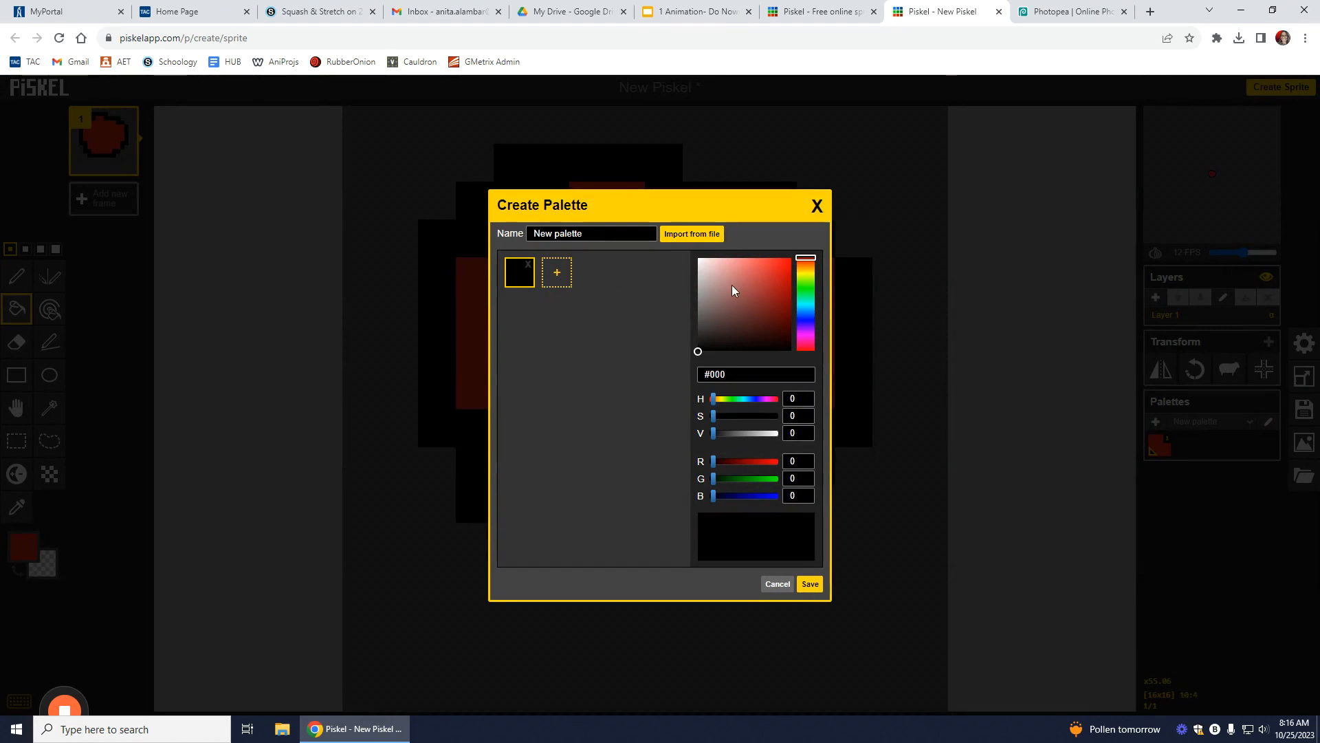
pyautogui.moveTo(806, 286); pyautogui.dragTo(805, 295)
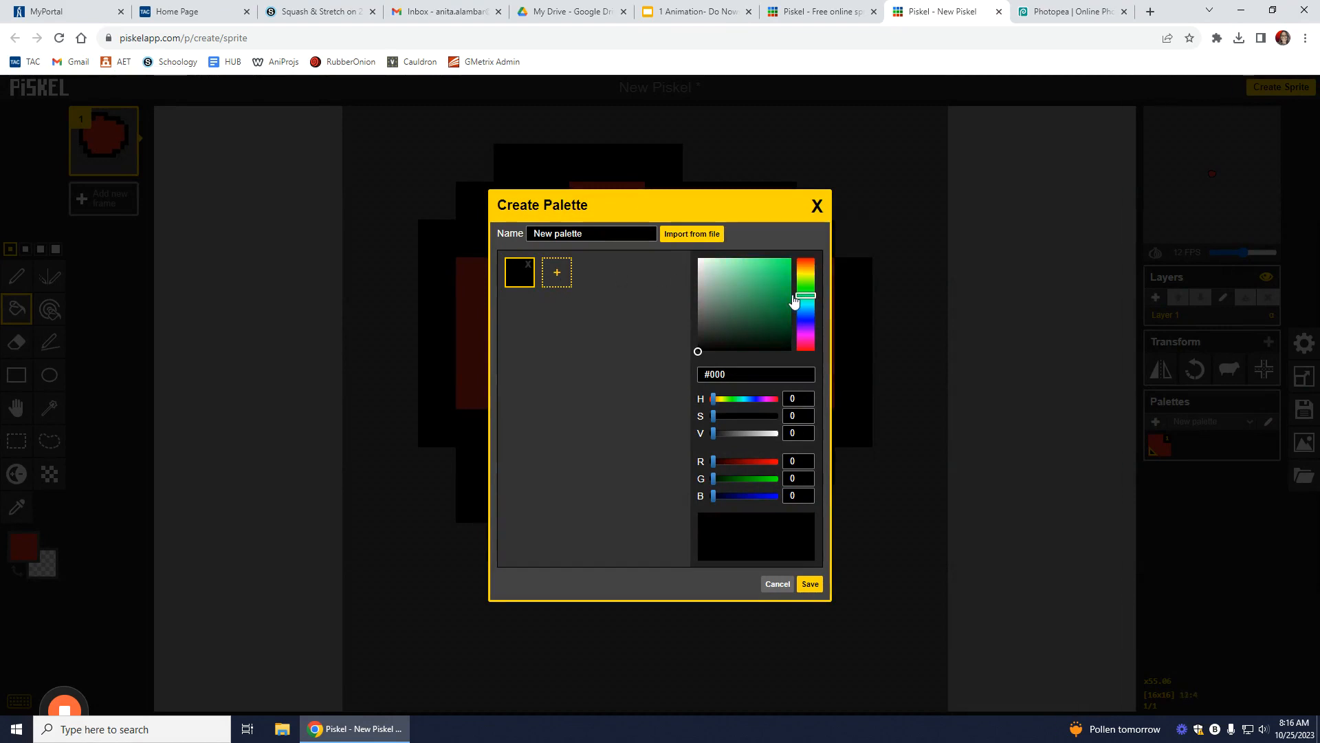
pyautogui.click(557, 273)
pyautogui.click(724, 285)
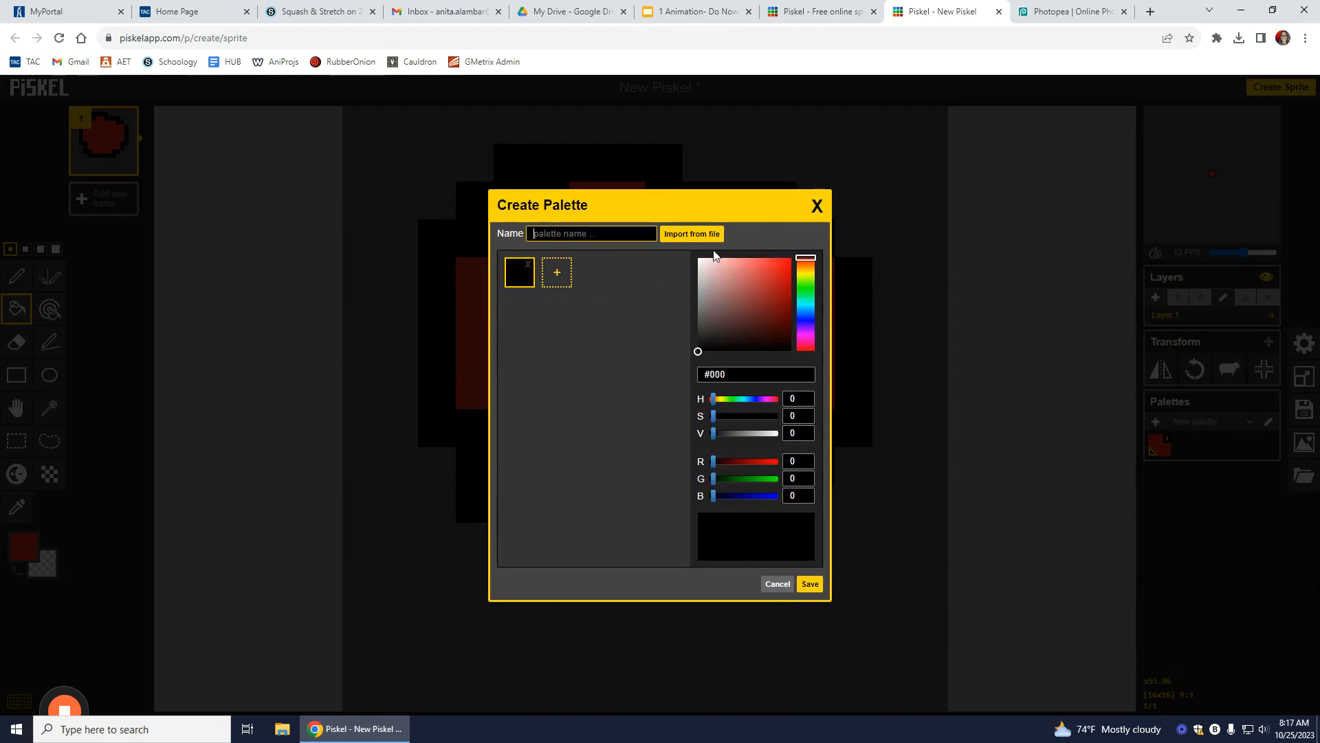
# - Name the new palette VG Palette and give it red #DA0606, green #62DA06 and blue #0608DA swatches
pyautogui.write('VG Palette')
pyautogui.click(790, 270)
pyautogui.click(559, 274)
pyautogui.click(807, 282)
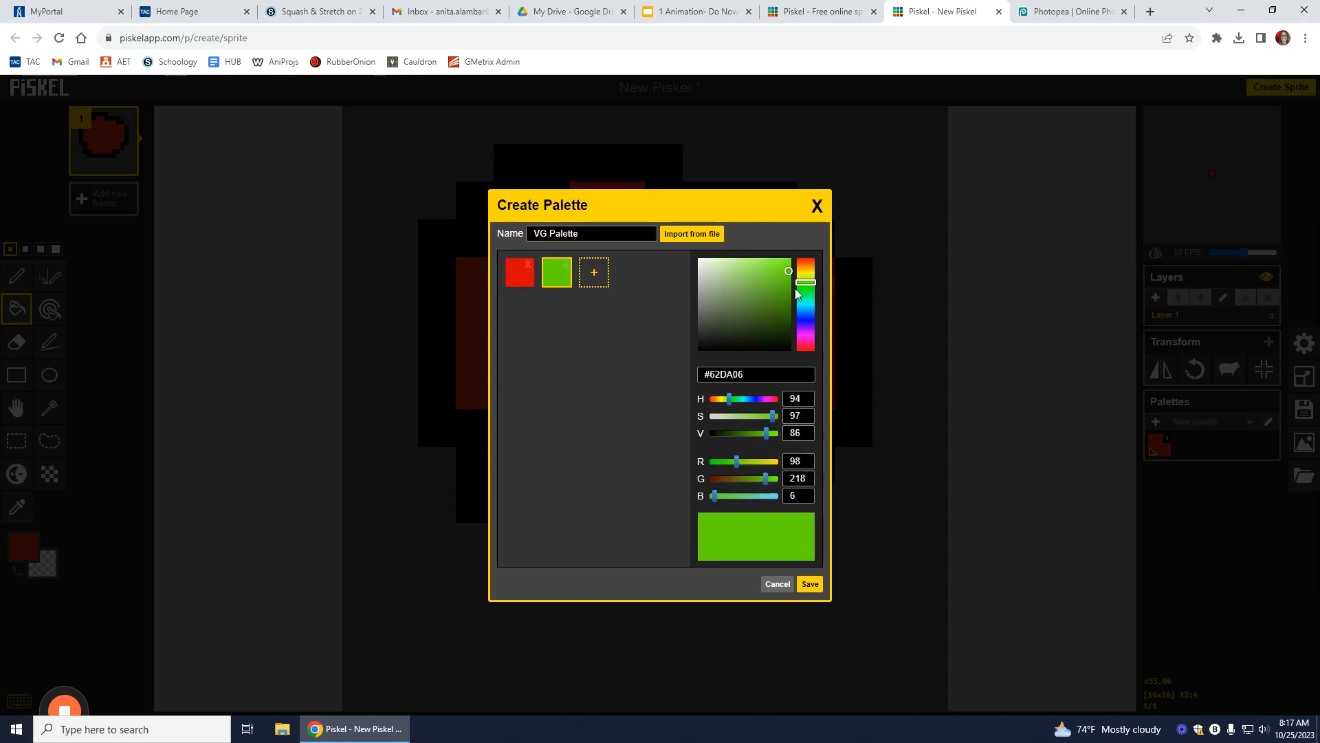
pyautogui.click(589, 278)
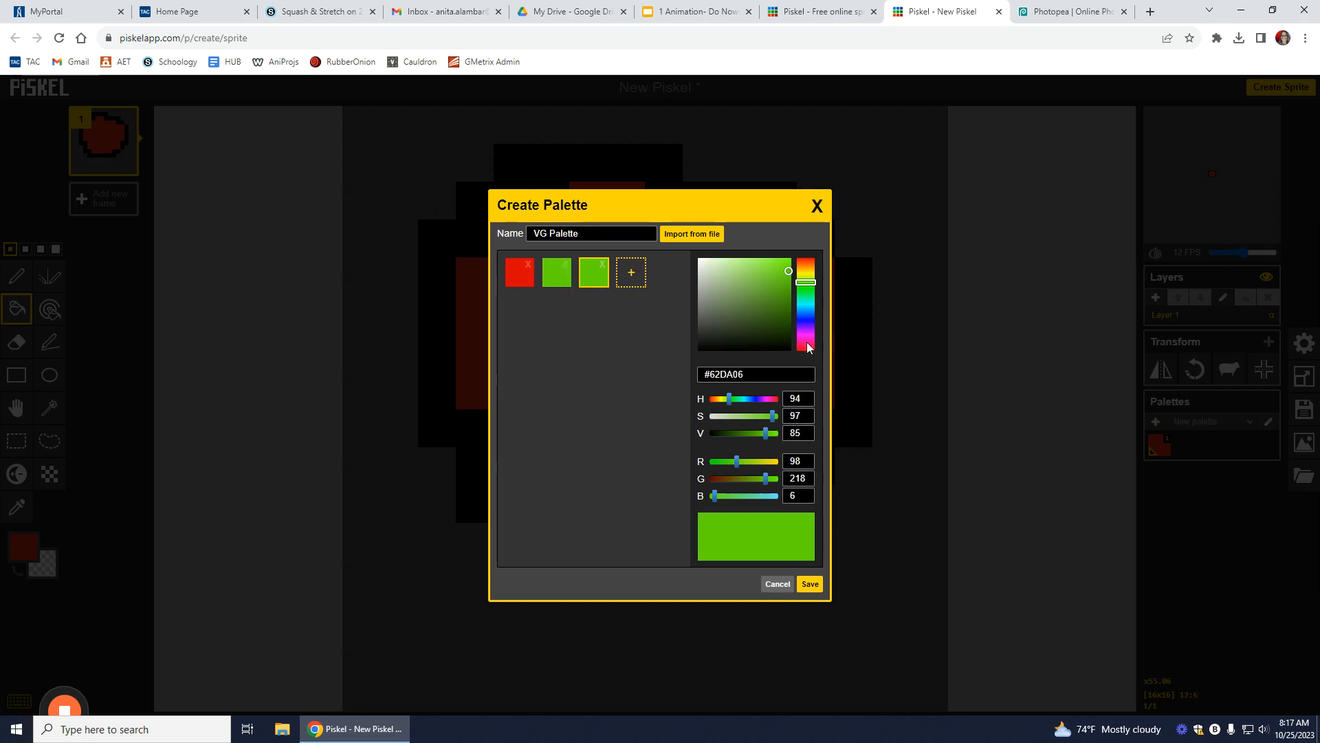
pyautogui.click(807, 321)
# - Add cream #F1D391, brown #8E5107 and near-black #14110E to the palette and save it
pyautogui.click(627, 275)
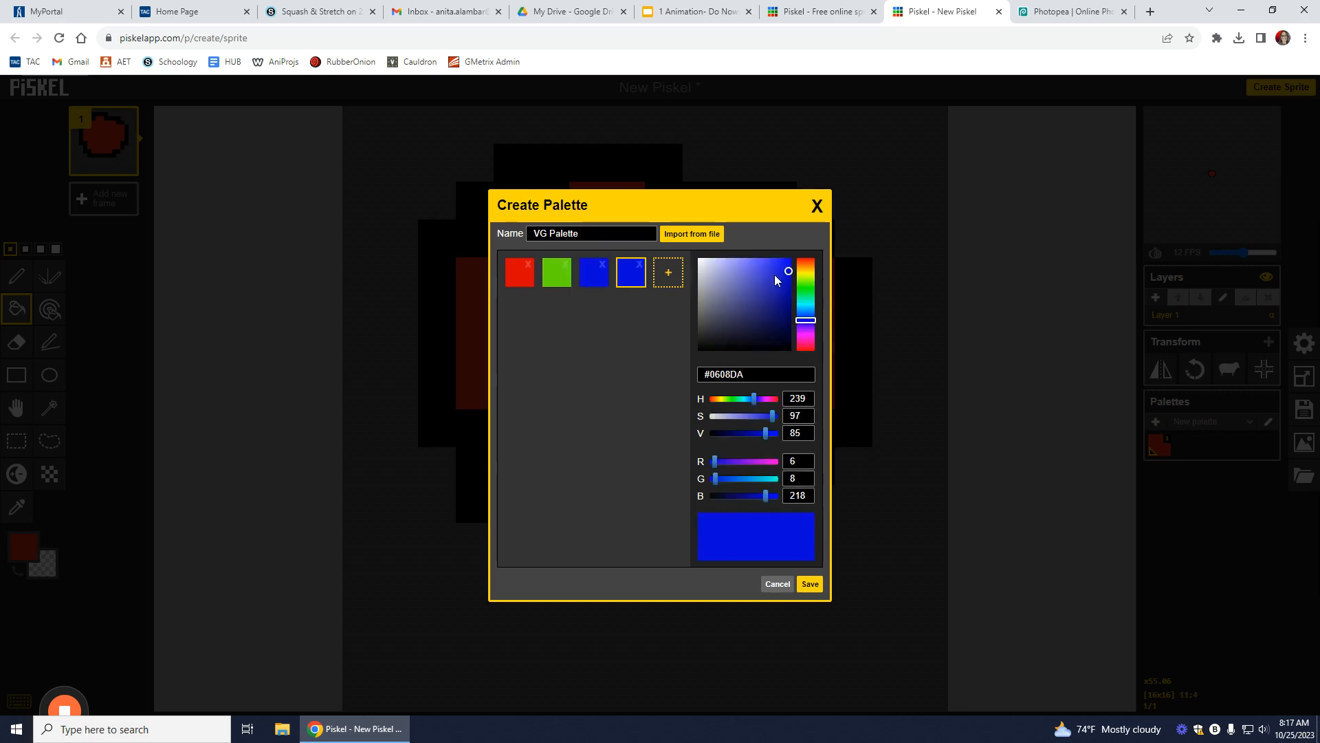
pyautogui.click(805, 270)
pyautogui.click(734, 263)
pyautogui.click(669, 272)
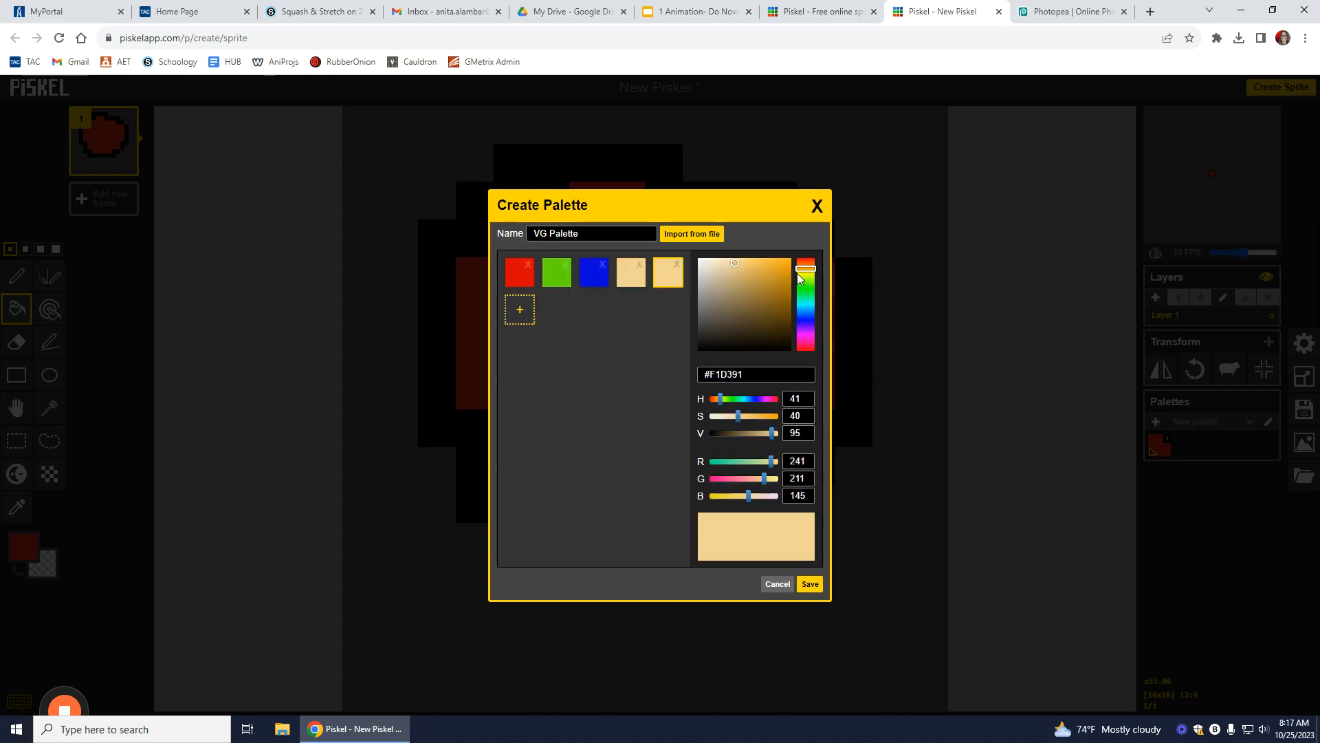
pyautogui.click(805, 266)
pyautogui.click(786, 299)
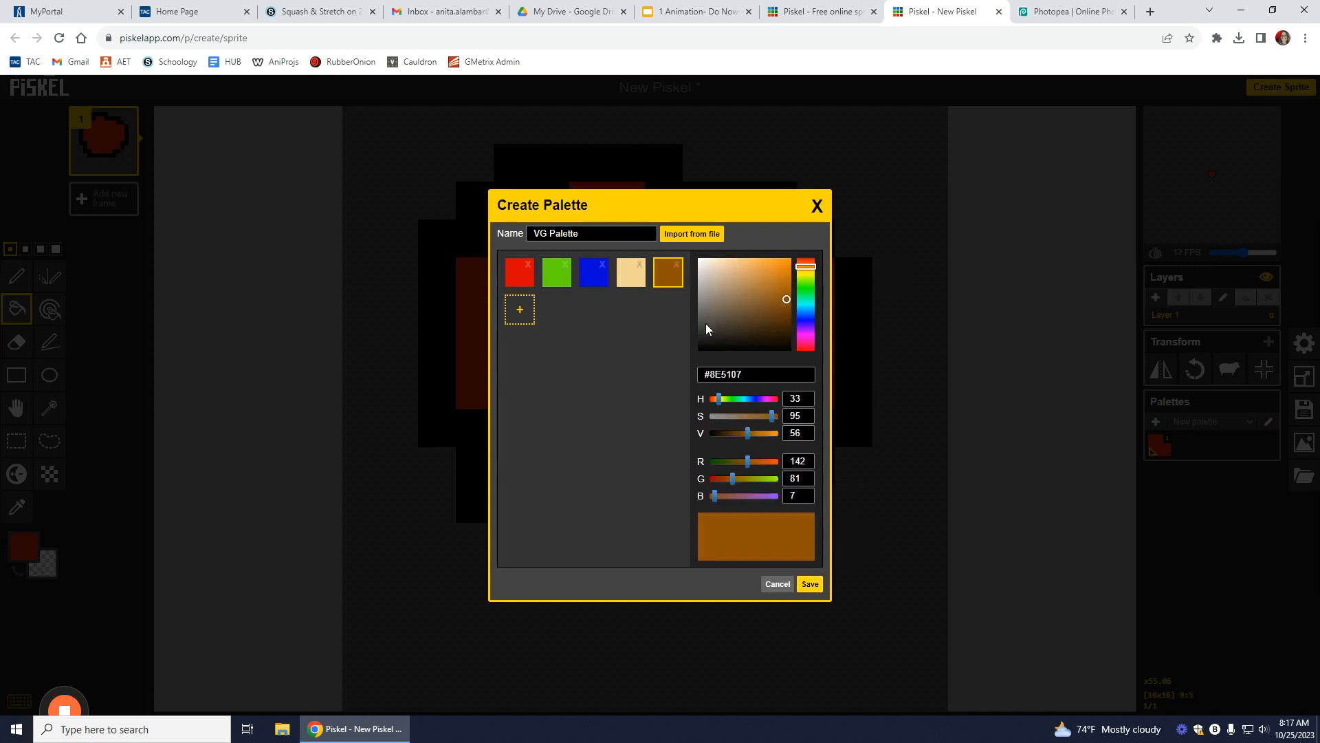
pyautogui.click(531, 314)
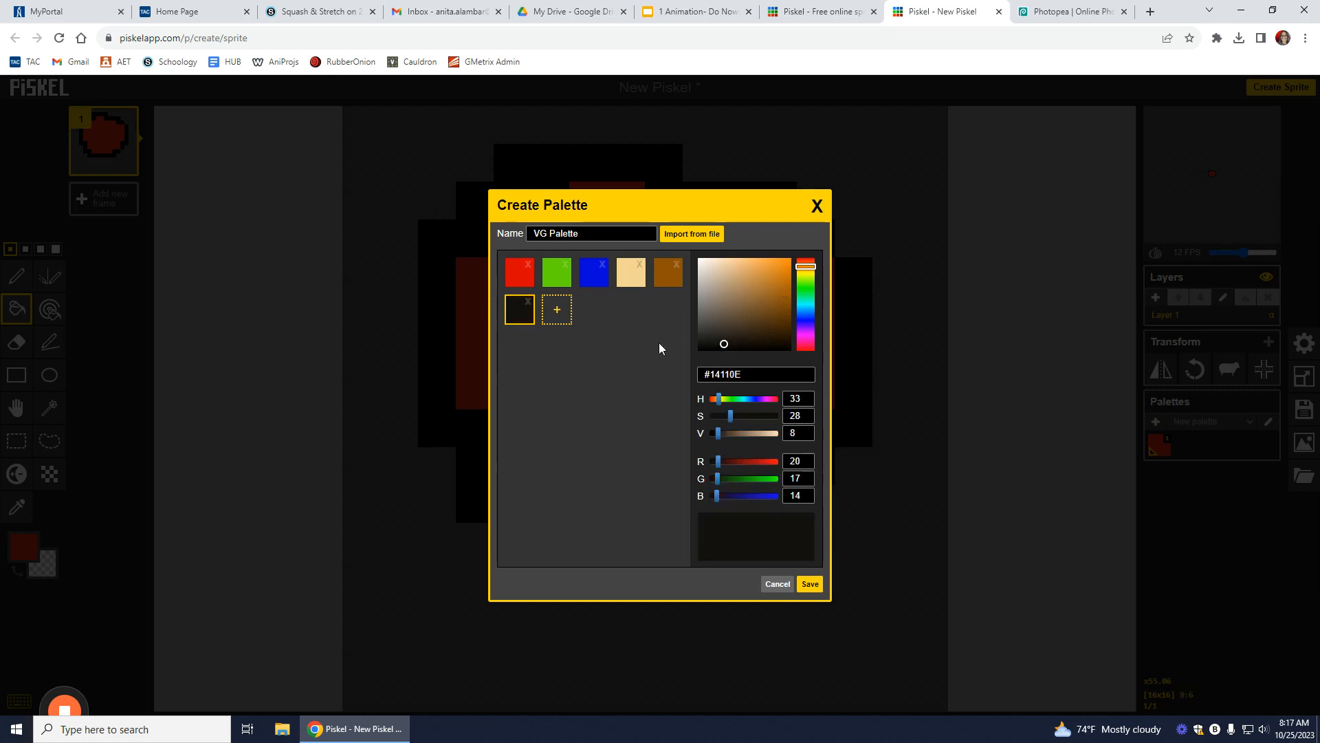
pyautogui.click(809, 585)
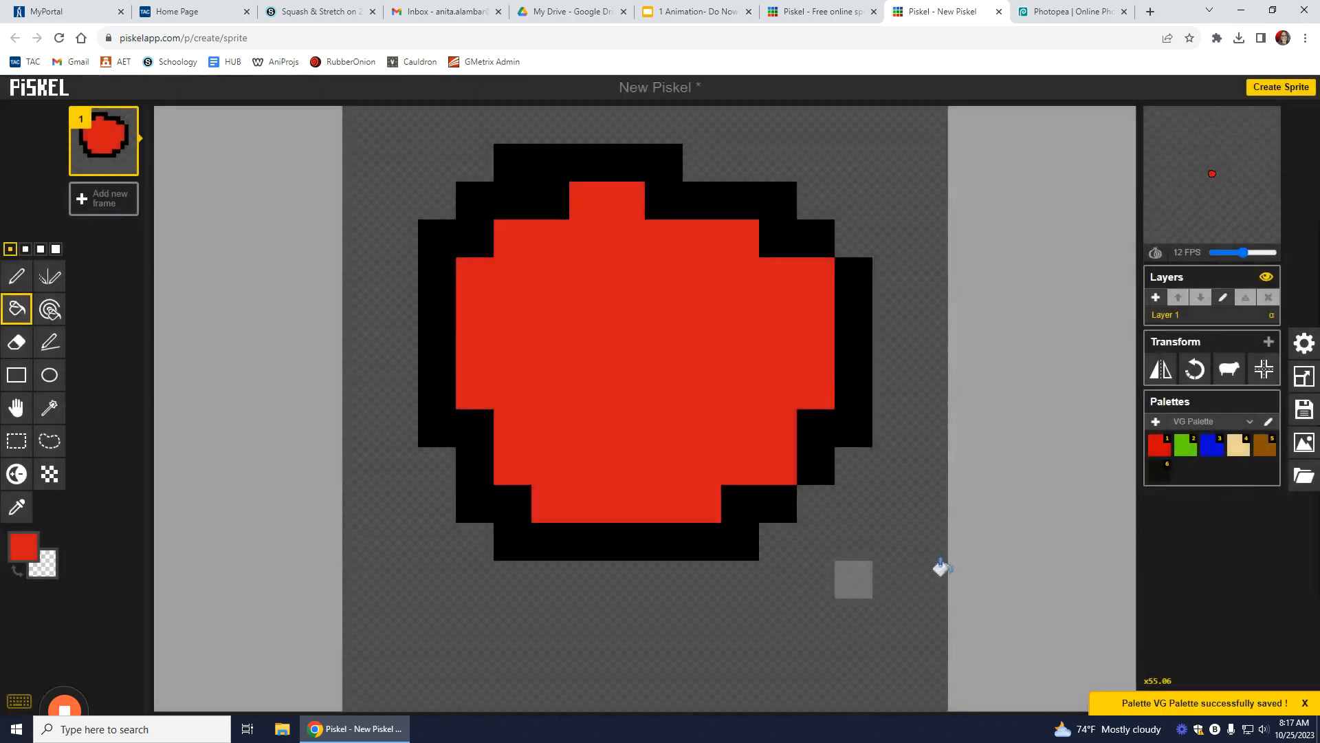
# - Check the palette list for the saved palettes, keeping VG Palette selected
pyautogui.click(1245, 425)
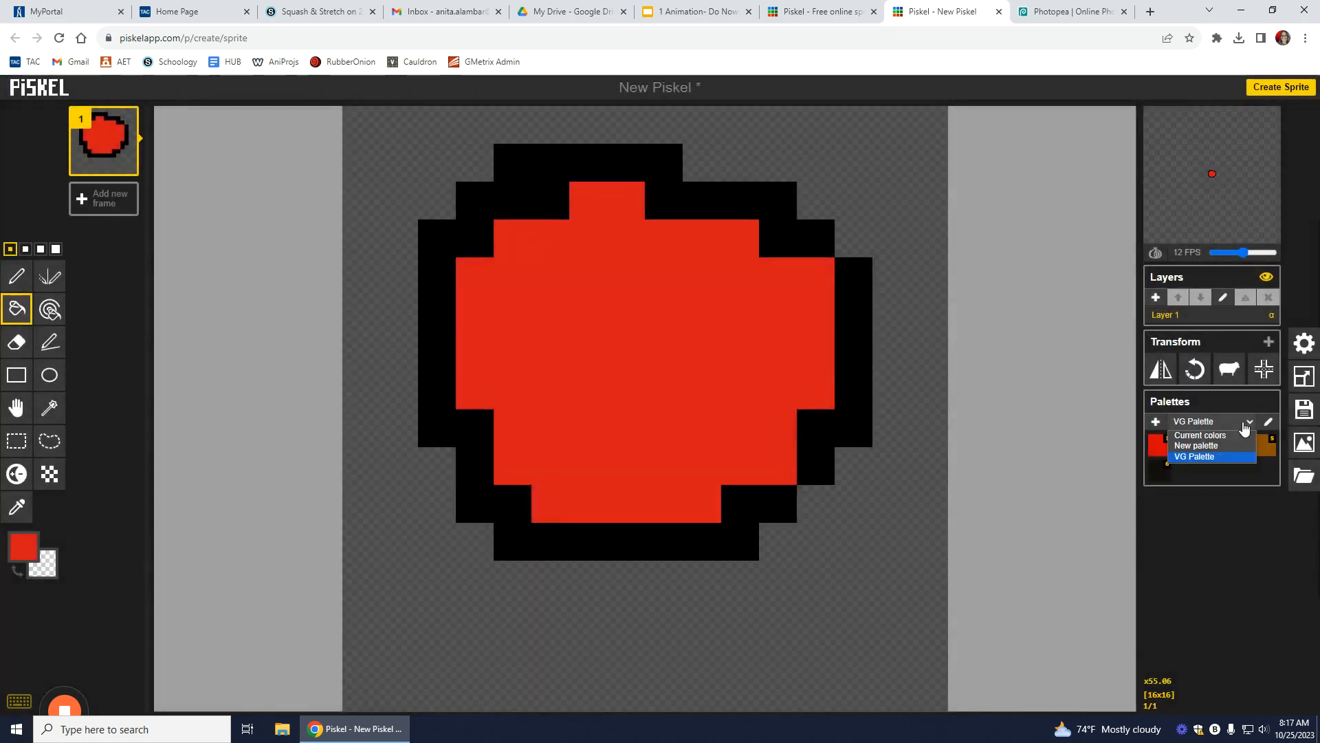
pyautogui.click(1250, 425)
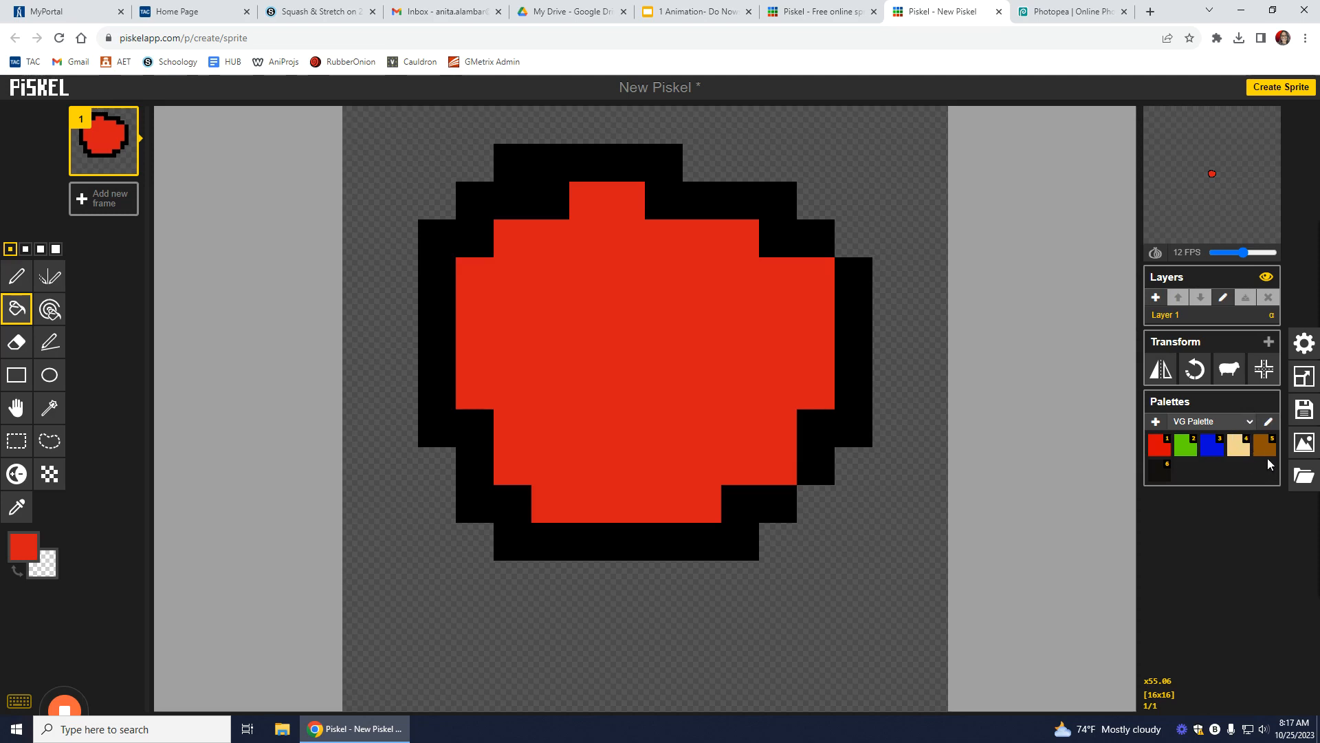
pyautogui.click(1249, 423)
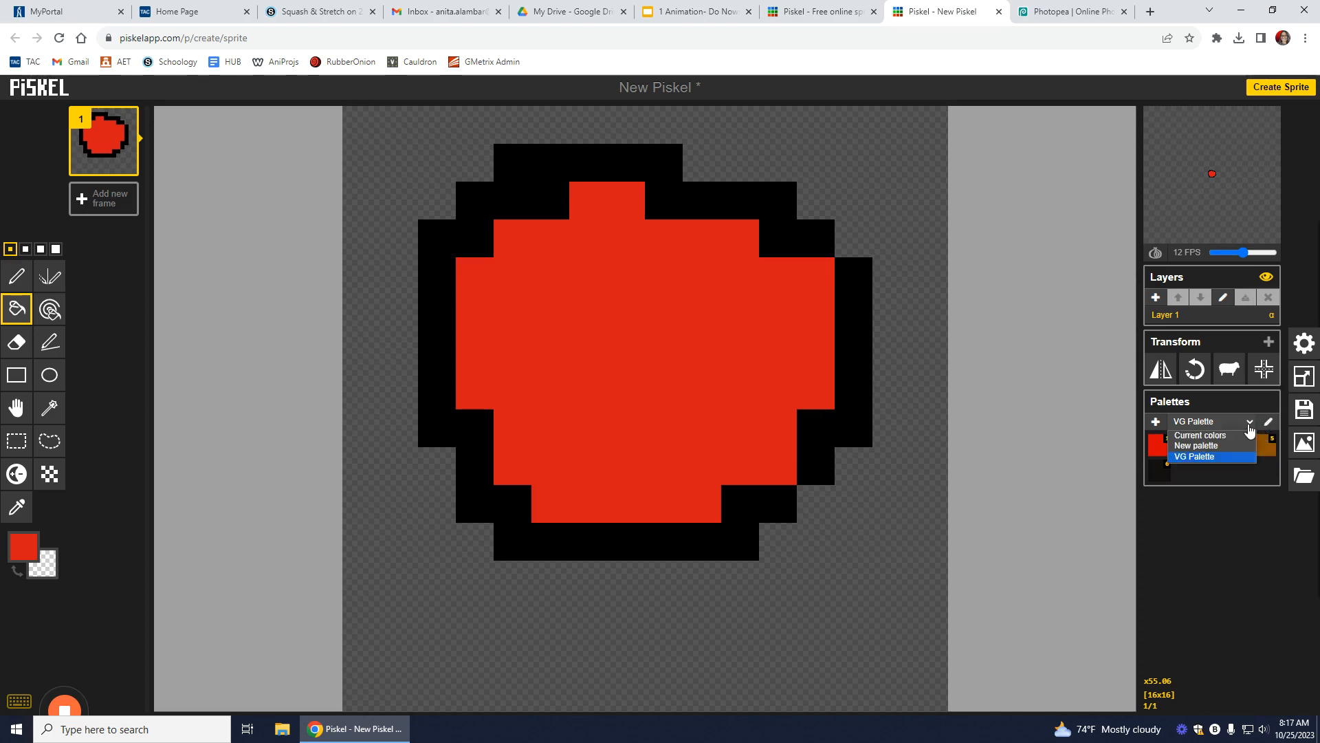
pyautogui.click(1249, 427)
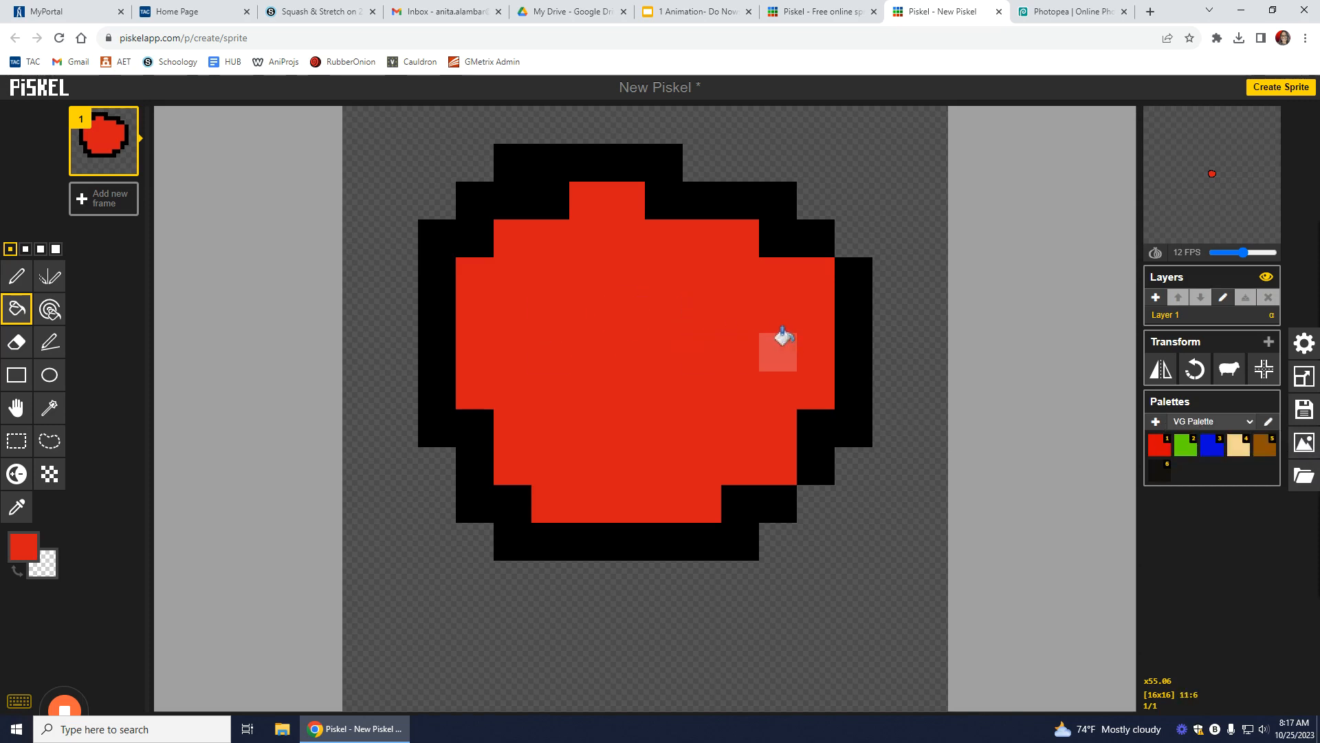
# - Open the sprite's save options and its title for editing
pyautogui.click(1305, 413)
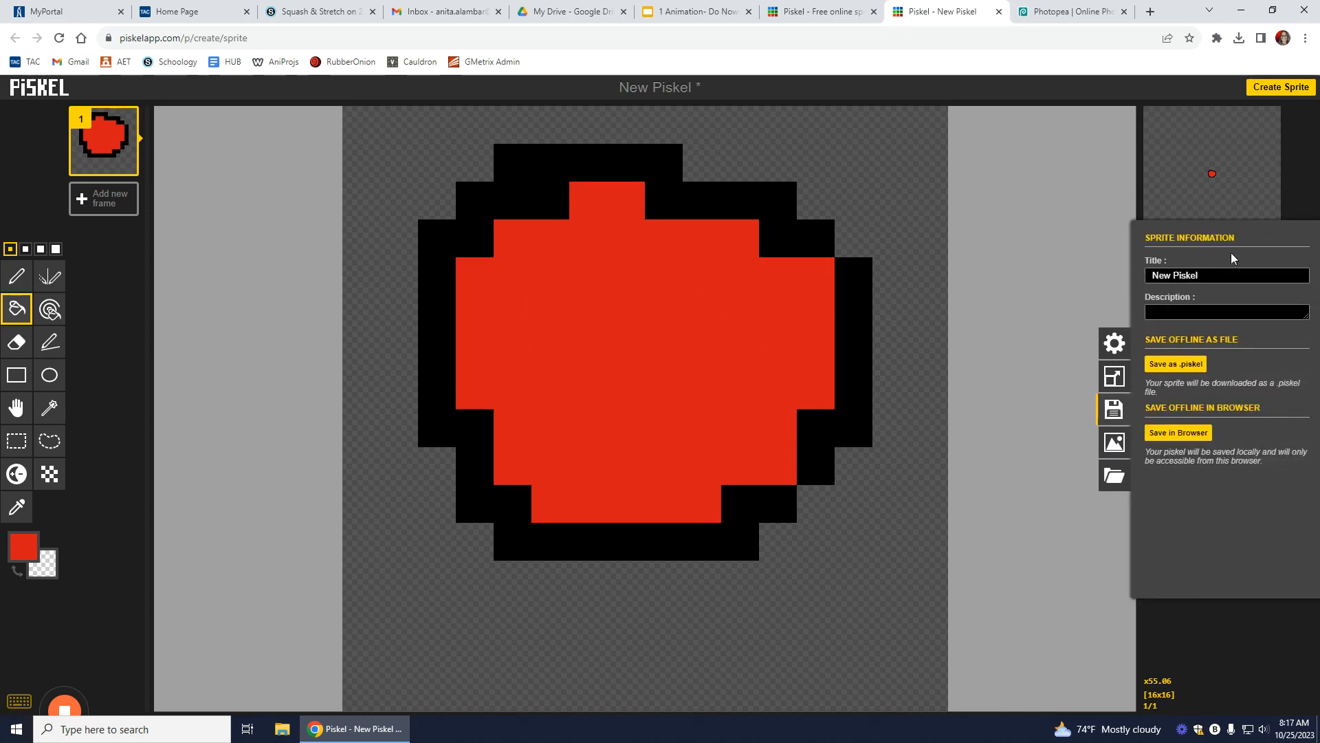
pyautogui.tripleClick(1187, 275)
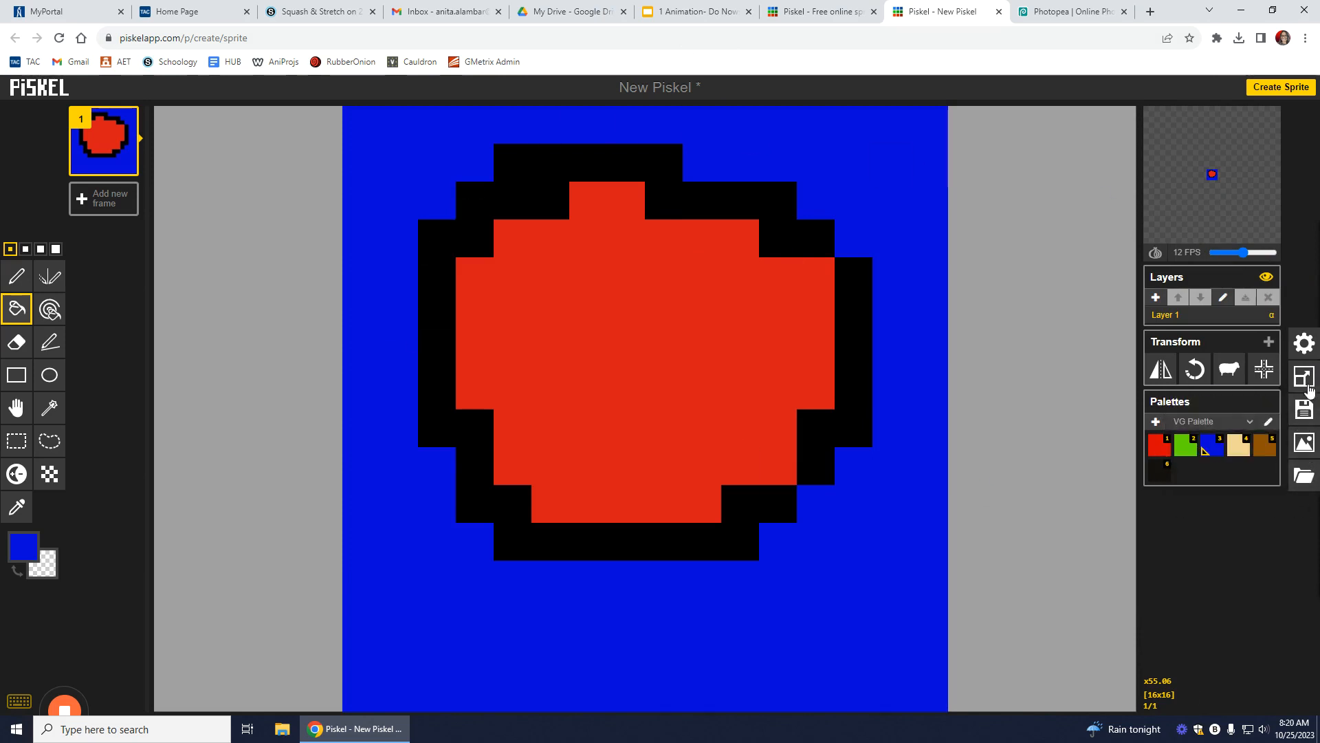
# - View the import options and browse the Downloads folder for .piskel files without loading one
pyautogui.click(1306, 480)
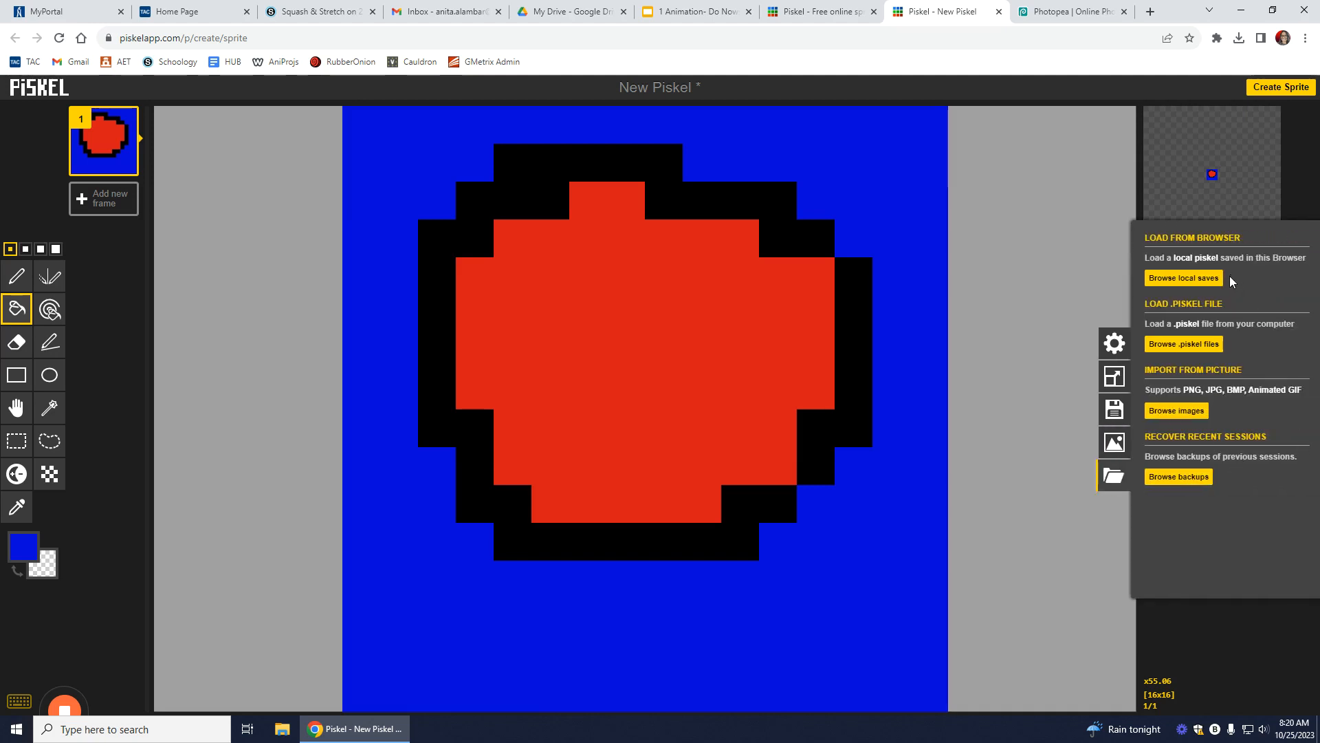
pyautogui.click(1189, 345)
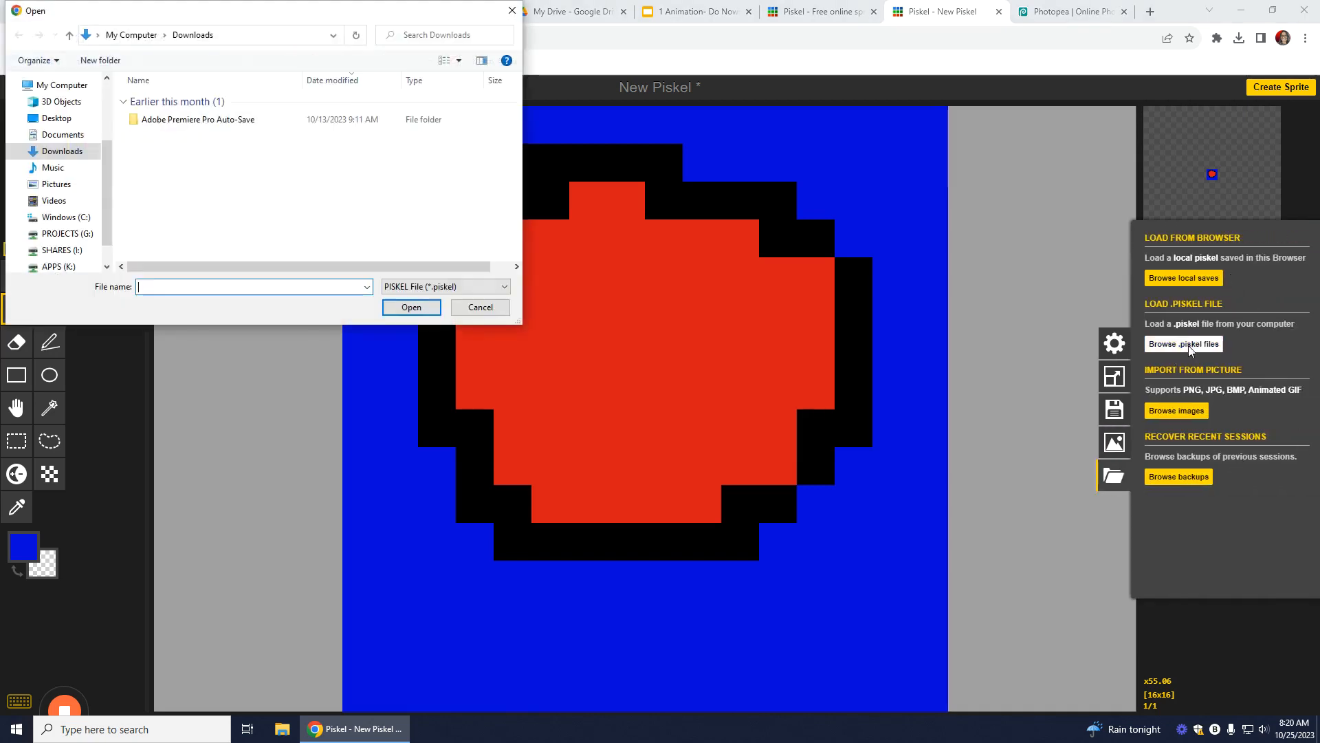
pyautogui.click(480, 308)
pyautogui.click(1234, 660)
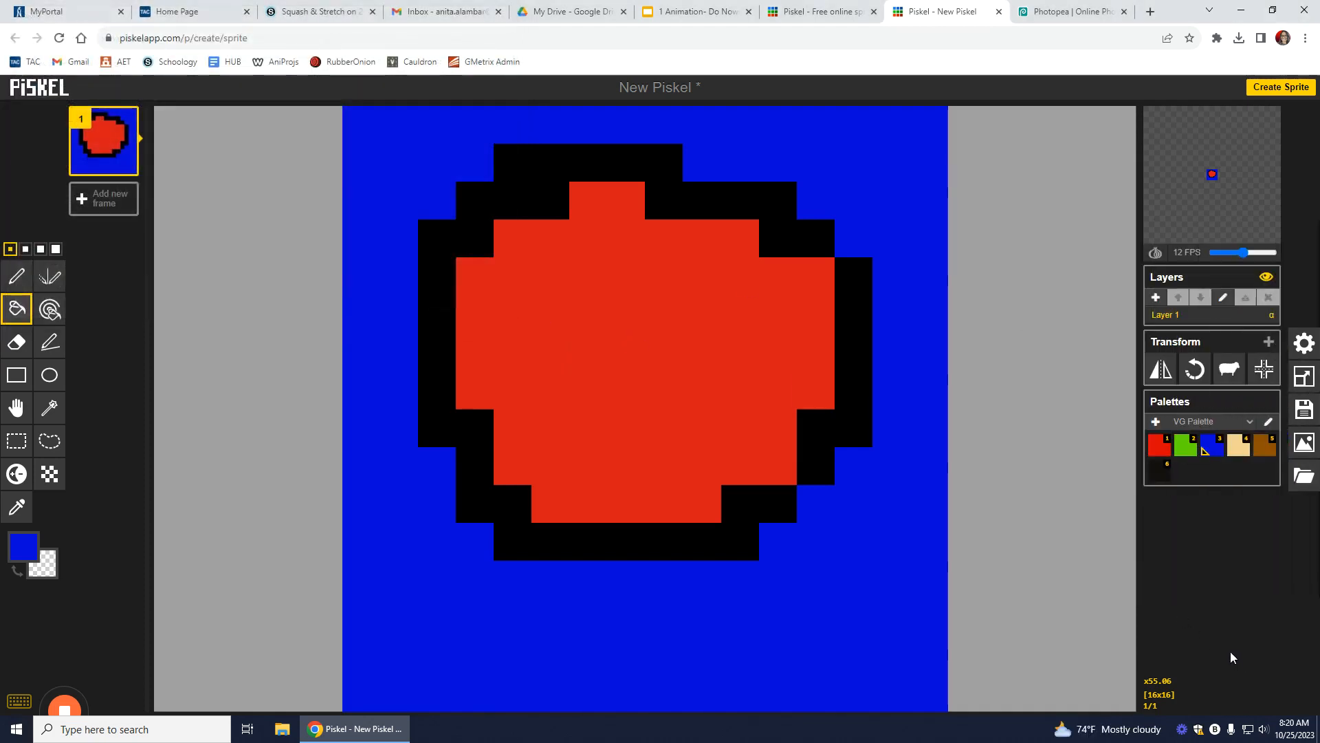
# - Select the palette's red and the Dithering tool, and inspect VG Palette in the palette editor without changing it
pyautogui.press('1')
pyautogui.press('t')
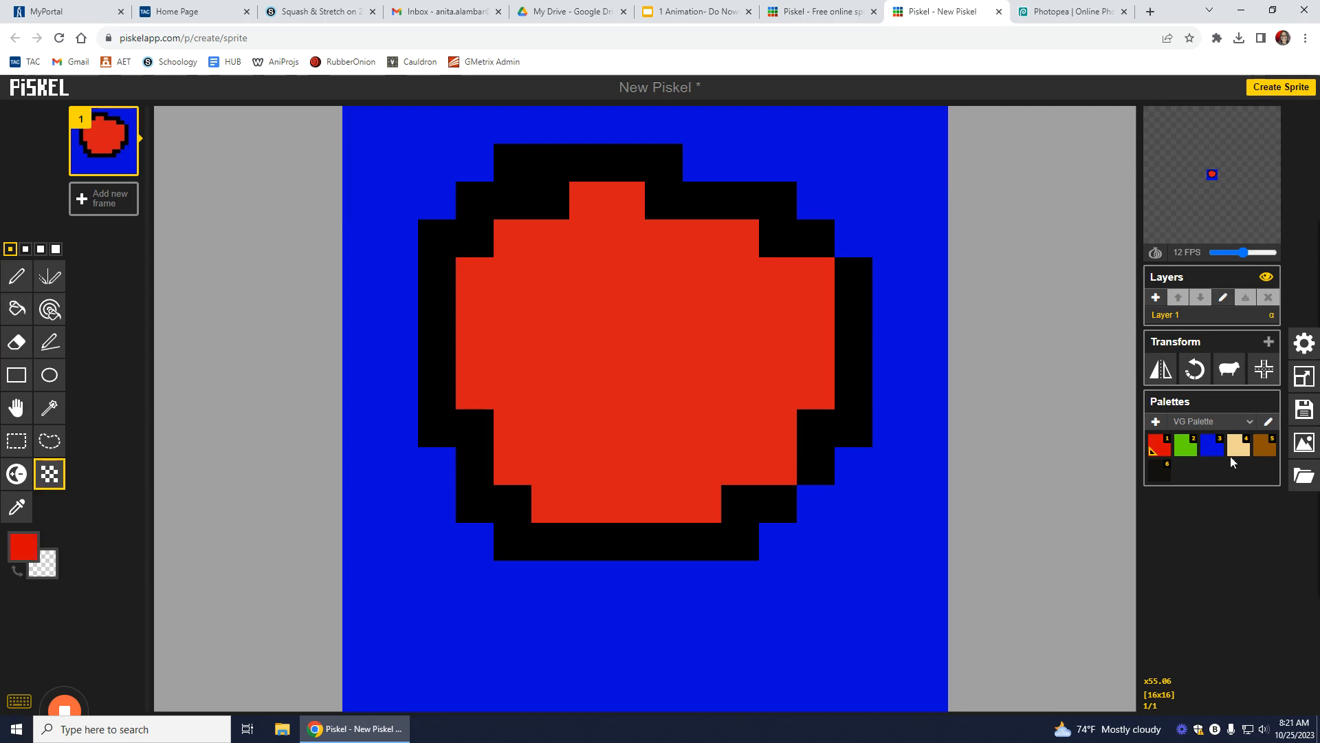
pyautogui.click(1268, 423)
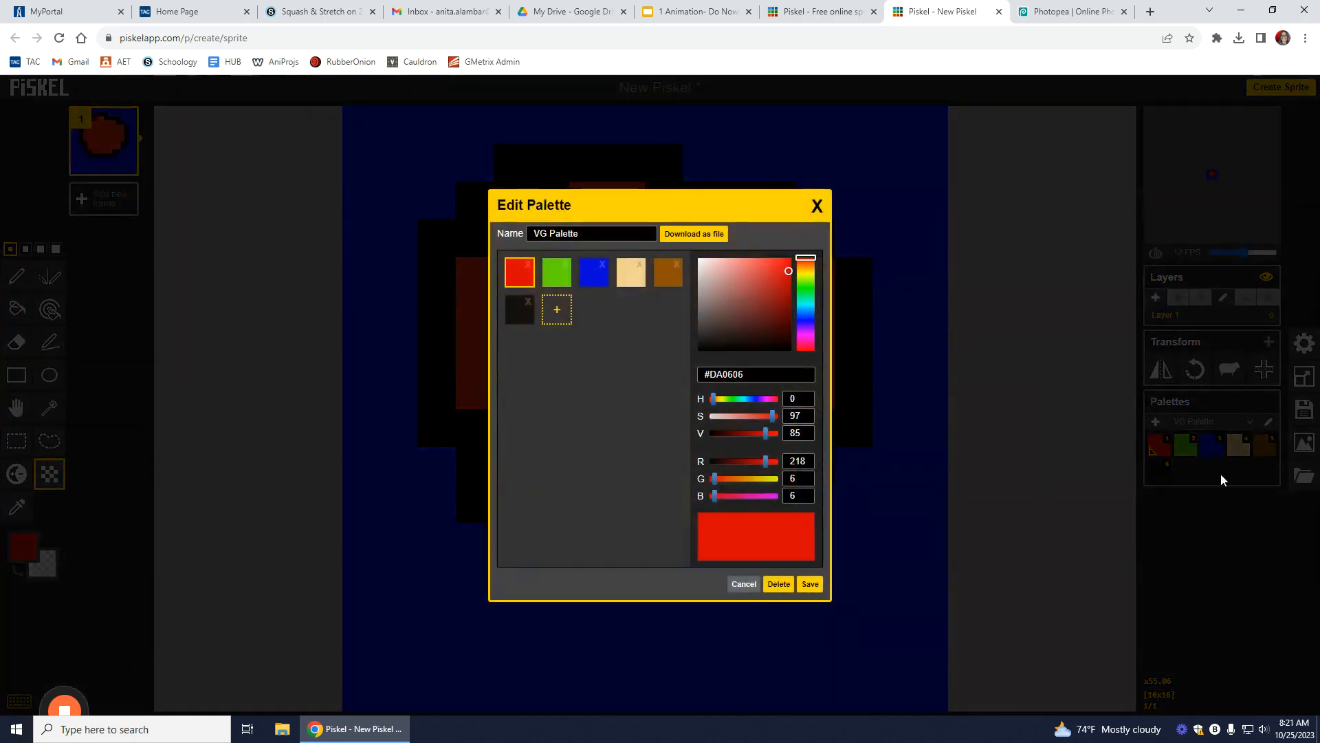
pyautogui.click(817, 206)
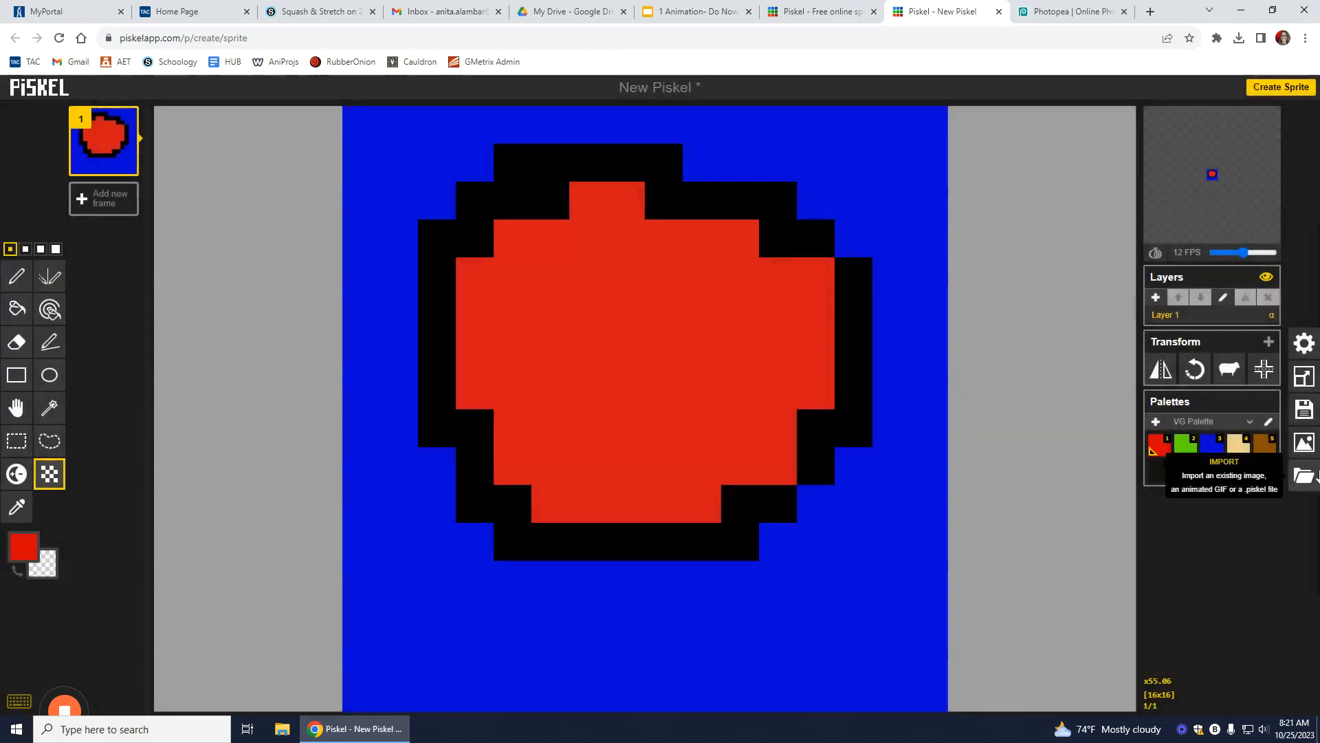
# - Add a light pink swatch, #DE7272, to VG Palette and save the palette
pyautogui.click(1157, 423)
pyautogui.click(817, 207)
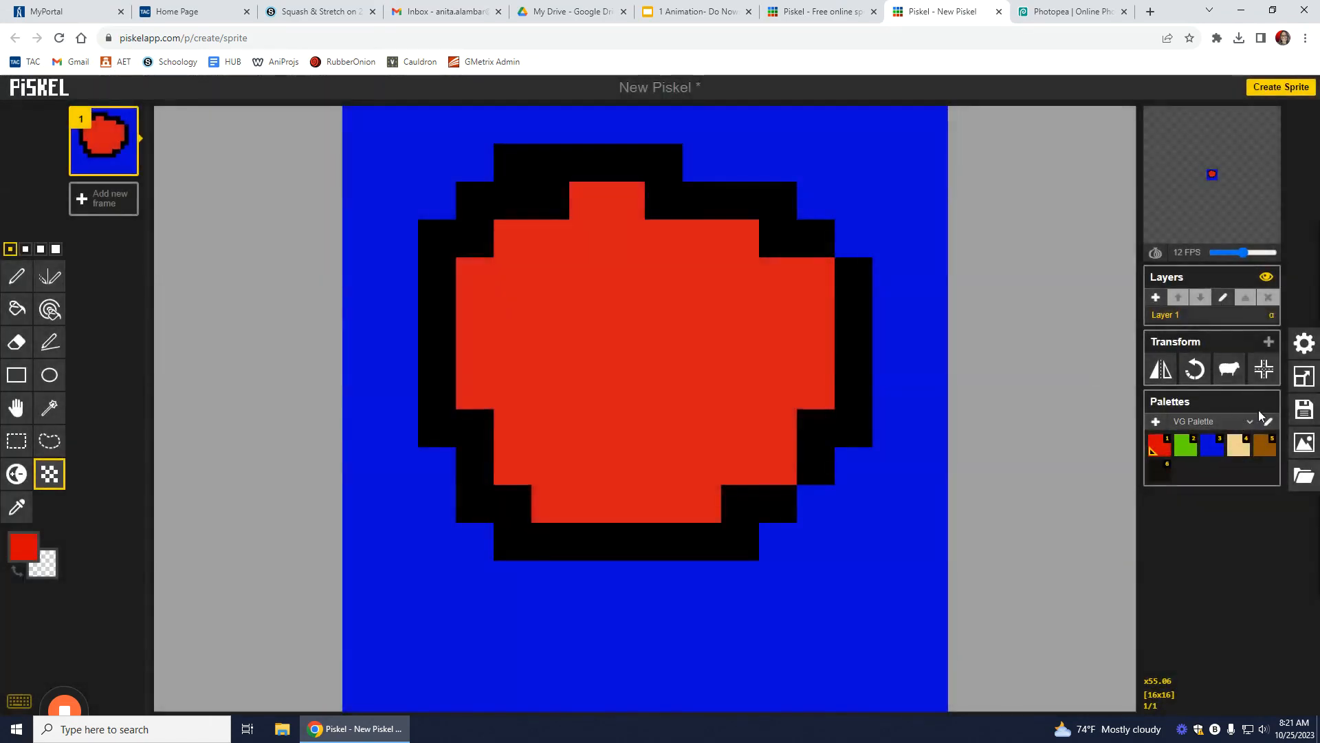
pyautogui.click(1265, 422)
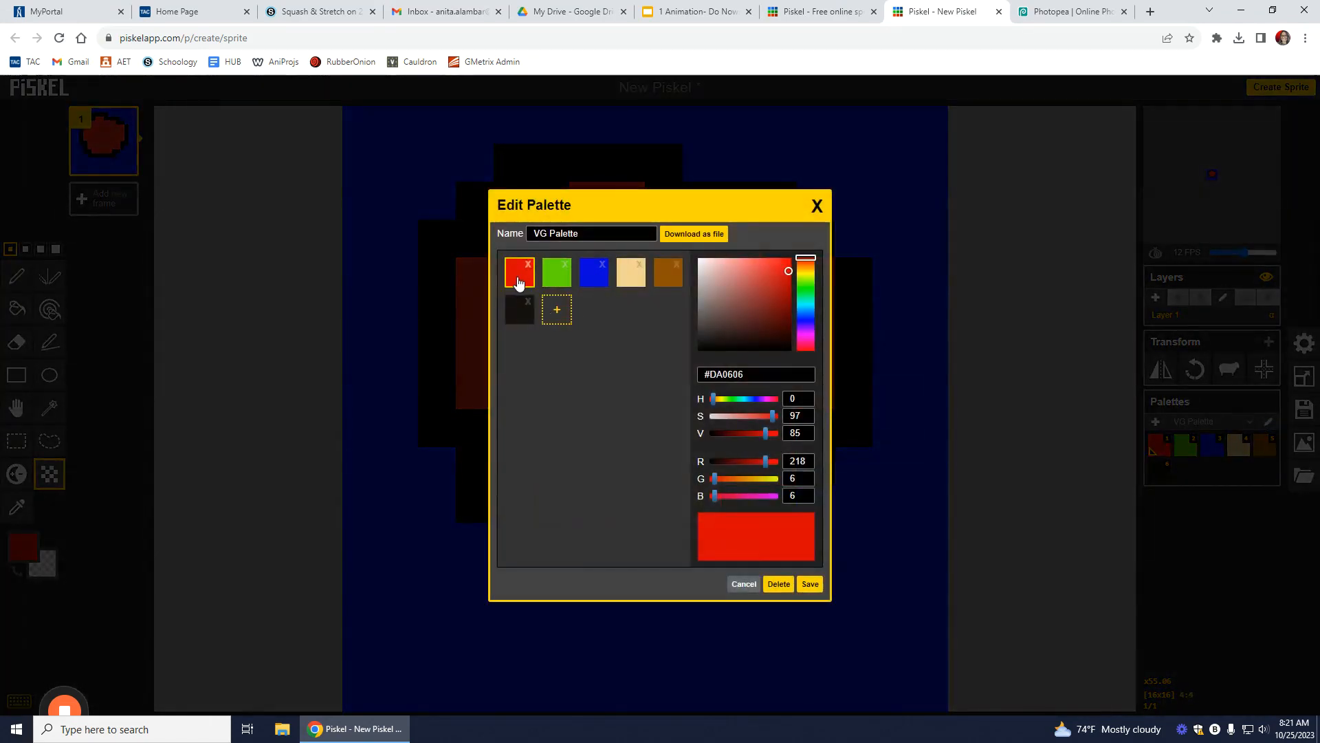
pyautogui.click(557, 313)
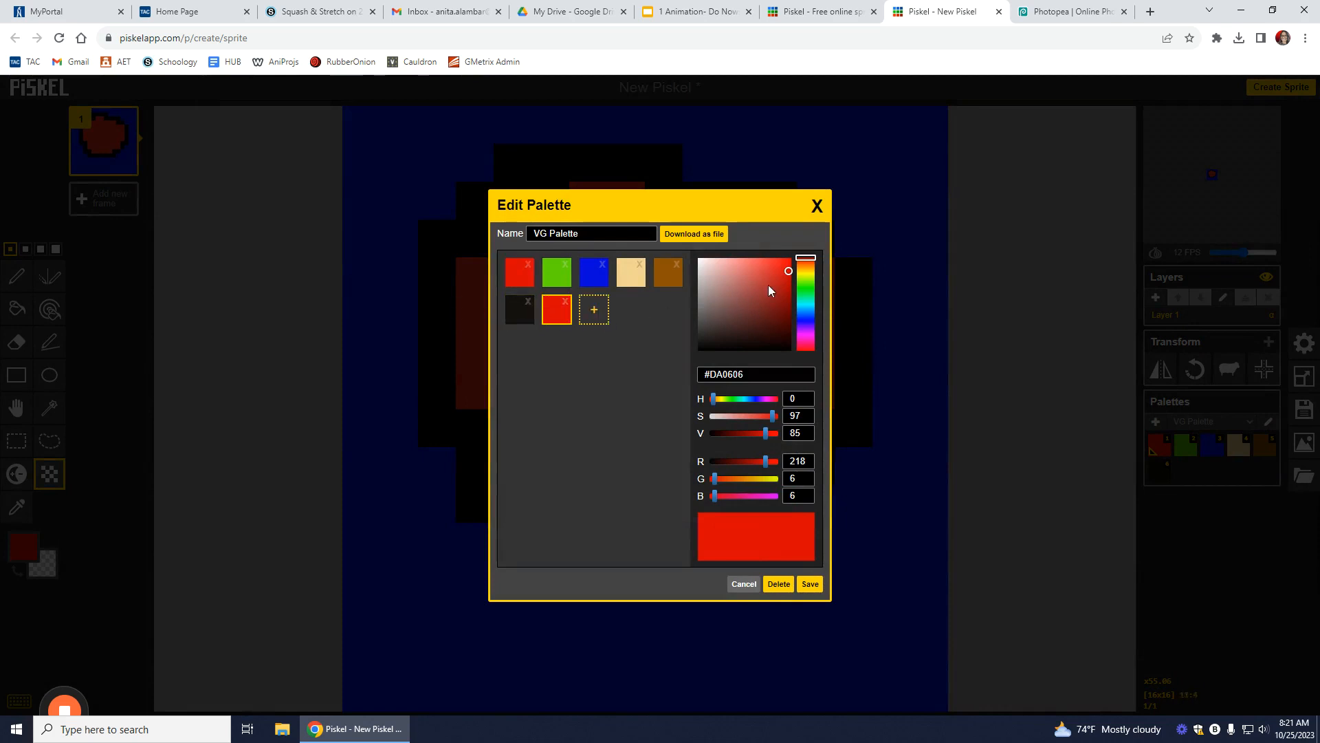
pyautogui.moveTo(788, 271); pyautogui.dragTo(743, 273)
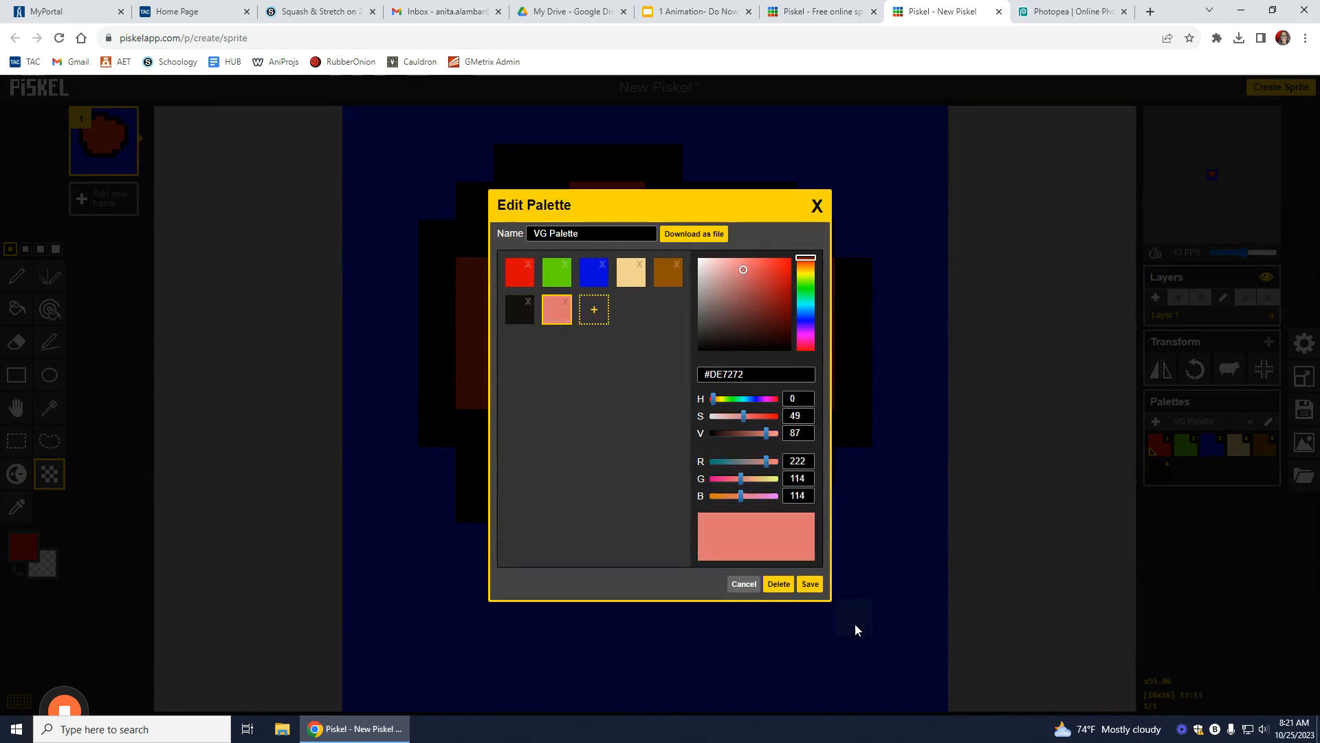
pyautogui.click(810, 584)
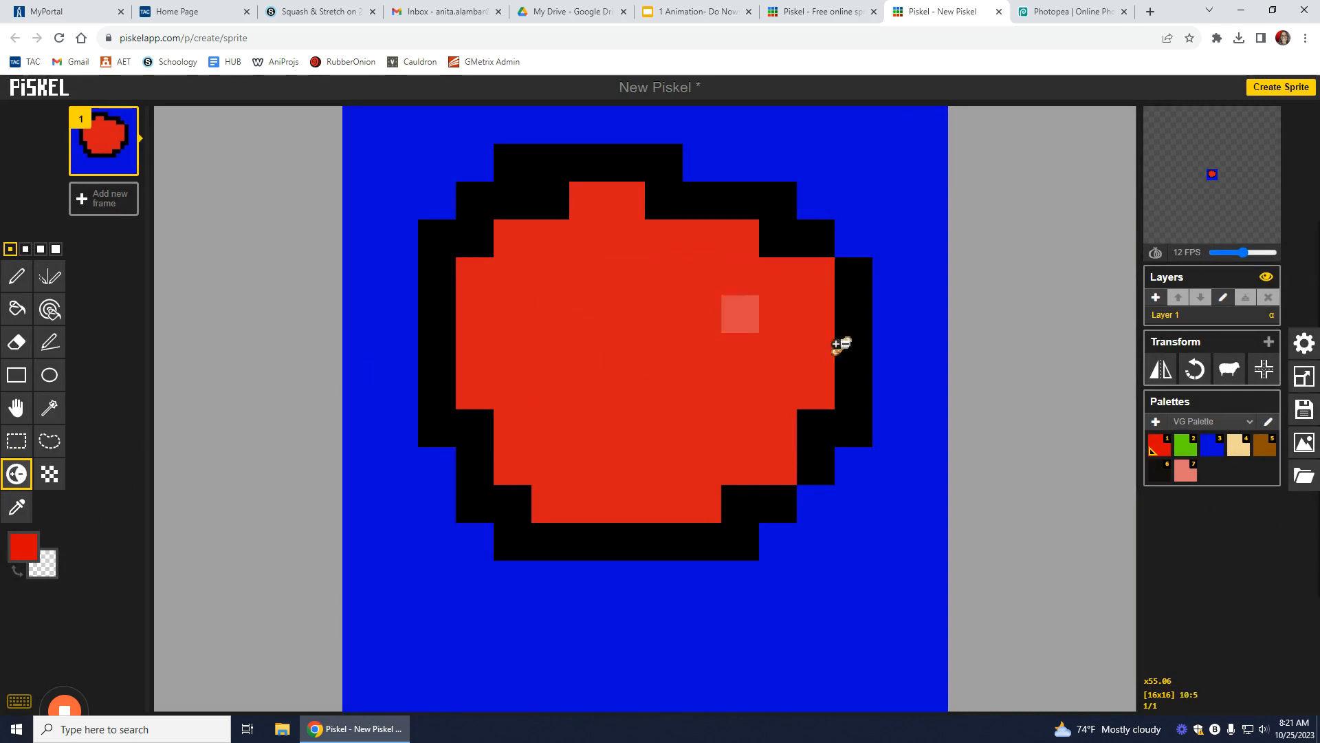
# - Shade the red shape with the Lighten tool, lightening patches around its edges and darkening patches at its centre and upper-right edge
pyautogui.moveTo(663, 276); pyautogui.dragTo(824, 357)
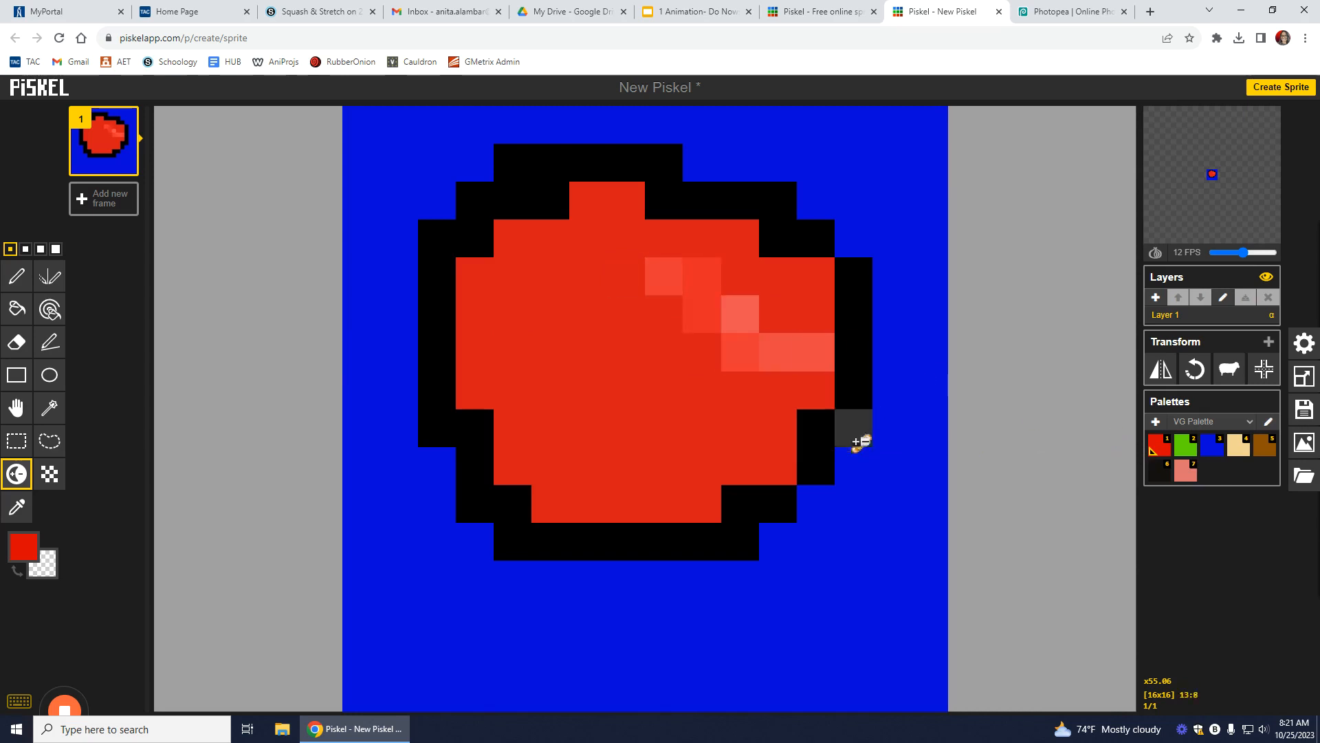
pyautogui.moveTo(555, 242)
pyautogui.mouseDown()
pyautogui.moveTo(511, 271)
pyautogui.moveTo(507, 361)
pyautogui.mouseUp()
pyautogui.moveTo(550, 500)
pyautogui.mouseDown()
pyautogui.moveTo(553, 477)
pyautogui.moveTo(575, 495)
pyautogui.moveTo(610, 495)
pyautogui.mouseUp()
pyautogui.moveTo(739, 475)
pyautogui.mouseDown()
pyautogui.moveTo(760, 447)
pyautogui.moveTo(777, 464)
pyautogui.mouseUp()
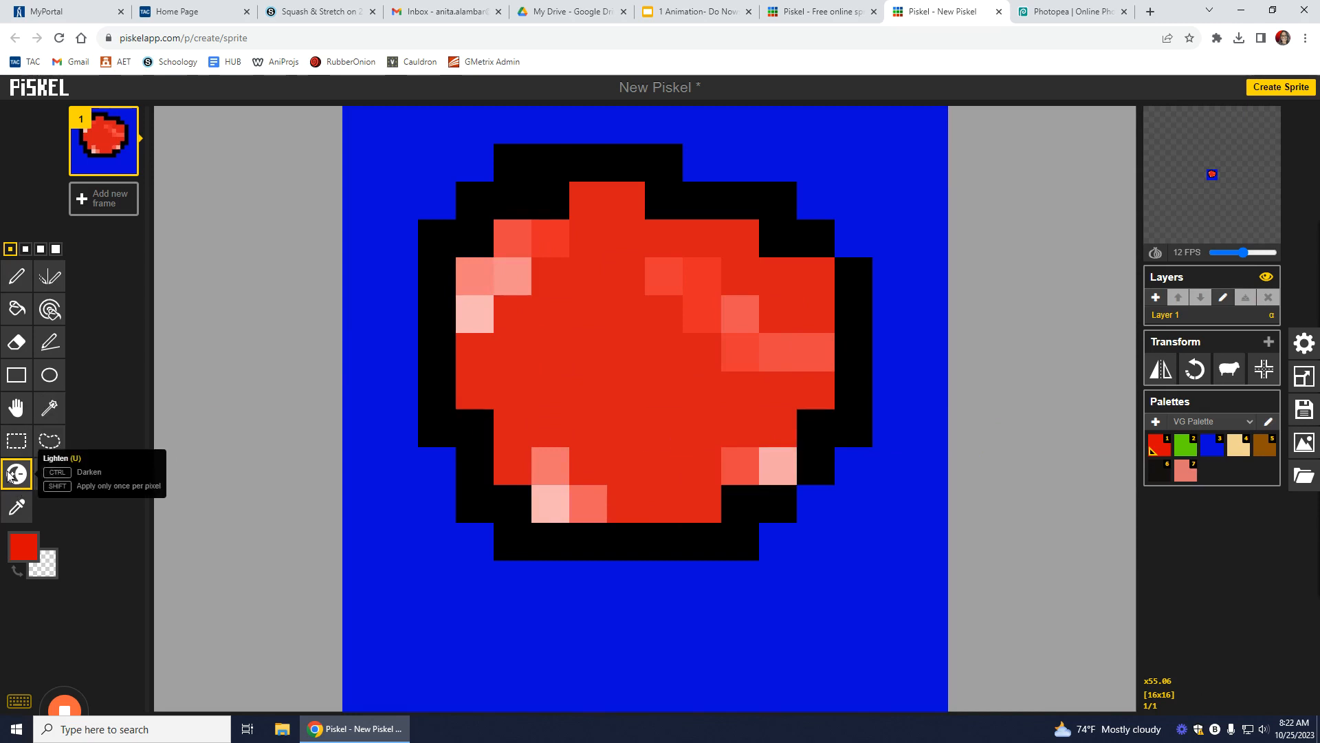
pyautogui.moveTo(590, 310); pyautogui.dragTo(686, 408)
pyautogui.moveTo(705, 195)
pyautogui.mouseDown()
pyautogui.moveTo(712, 242)
pyautogui.moveTo(768, 290)
pyautogui.moveTo(819, 290)
pyautogui.mouseUp()
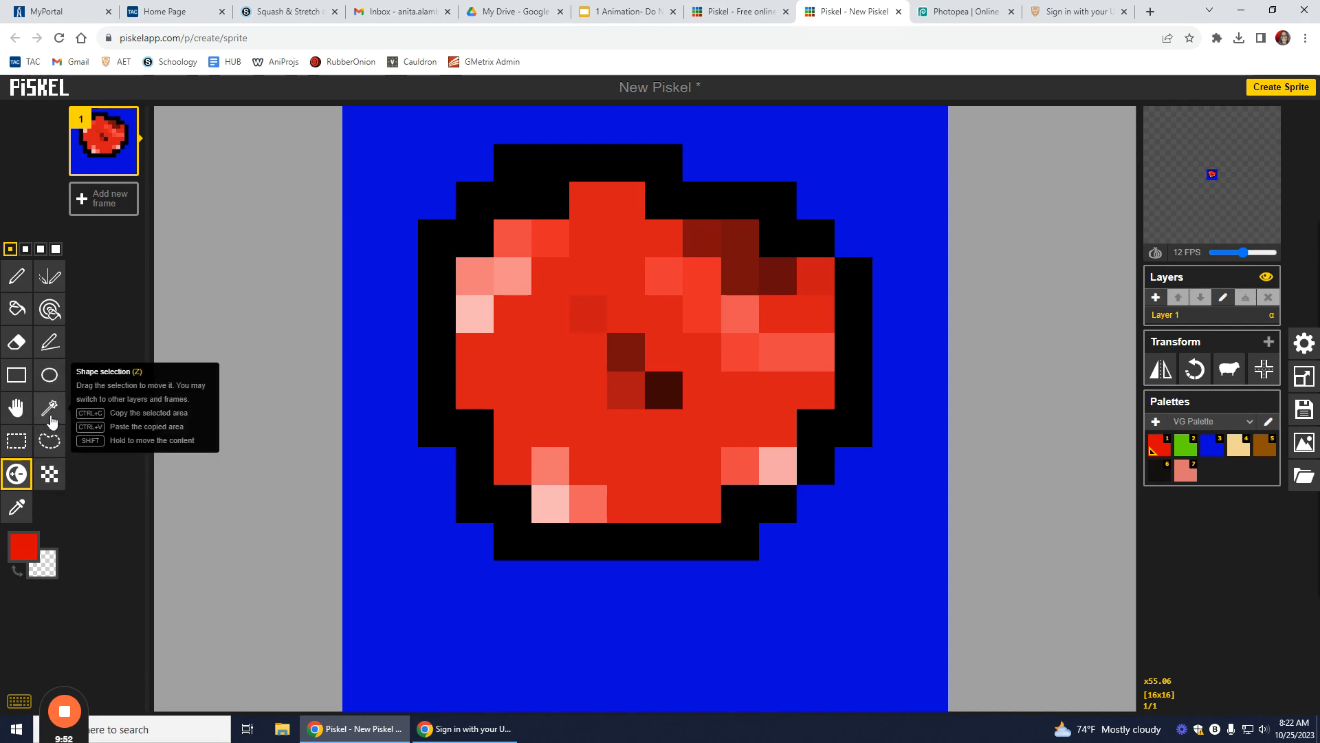
# - Try the Shape selection tool on connected black segments of the outline, and clear the selection
pyautogui.click(51, 411)
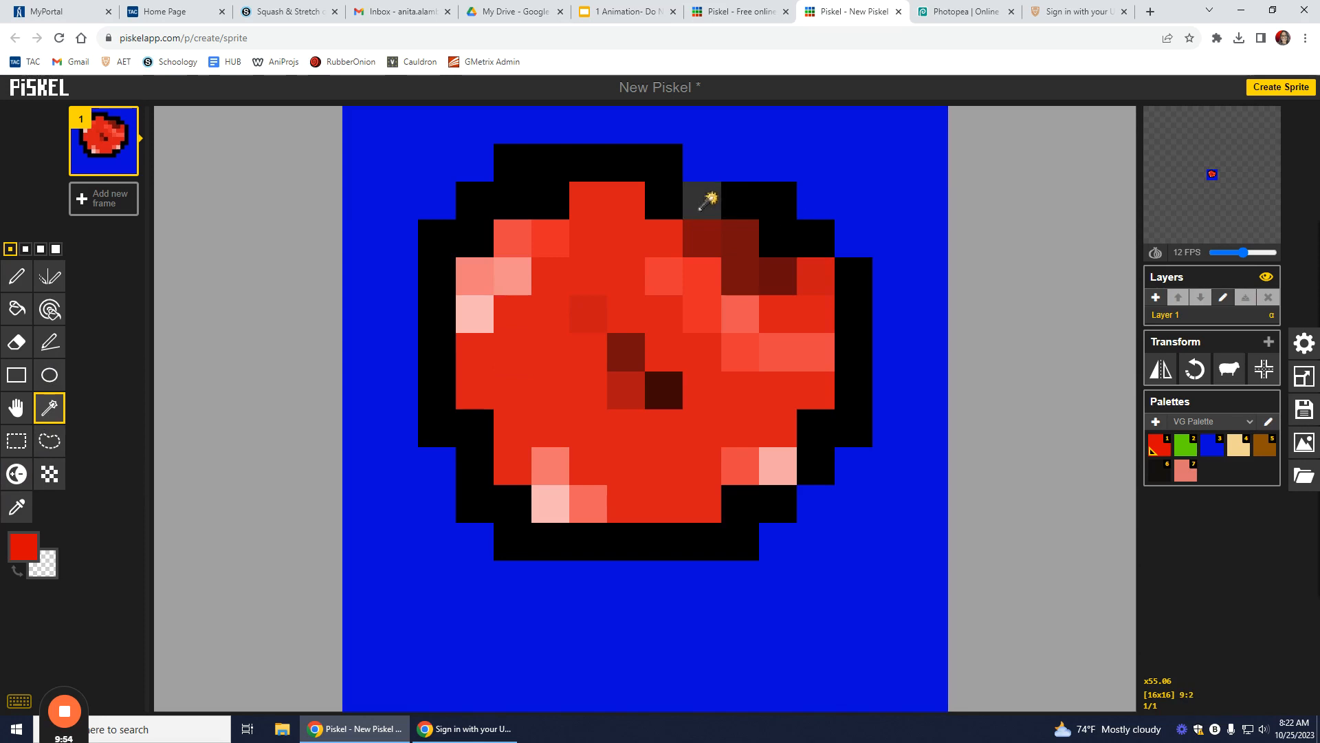
pyautogui.click(654, 184)
pyautogui.click(869, 331)
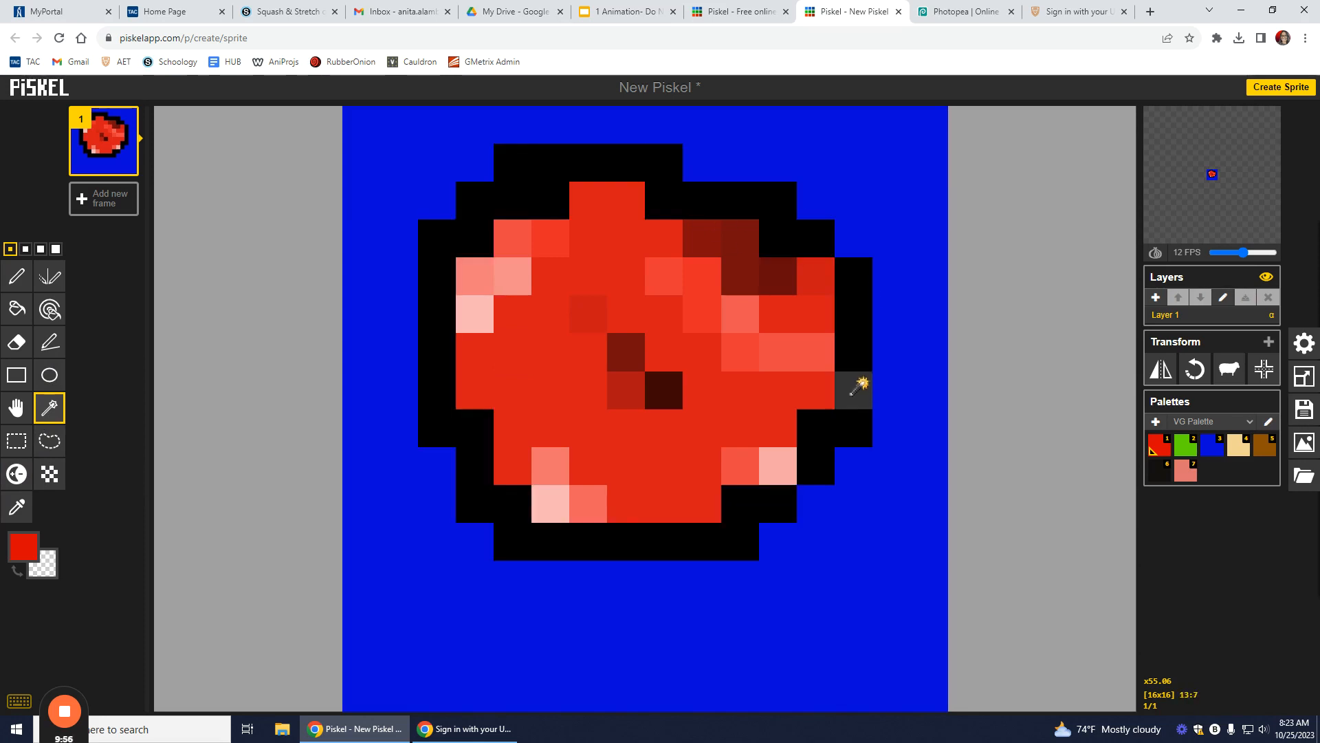
pyautogui.click(864, 353)
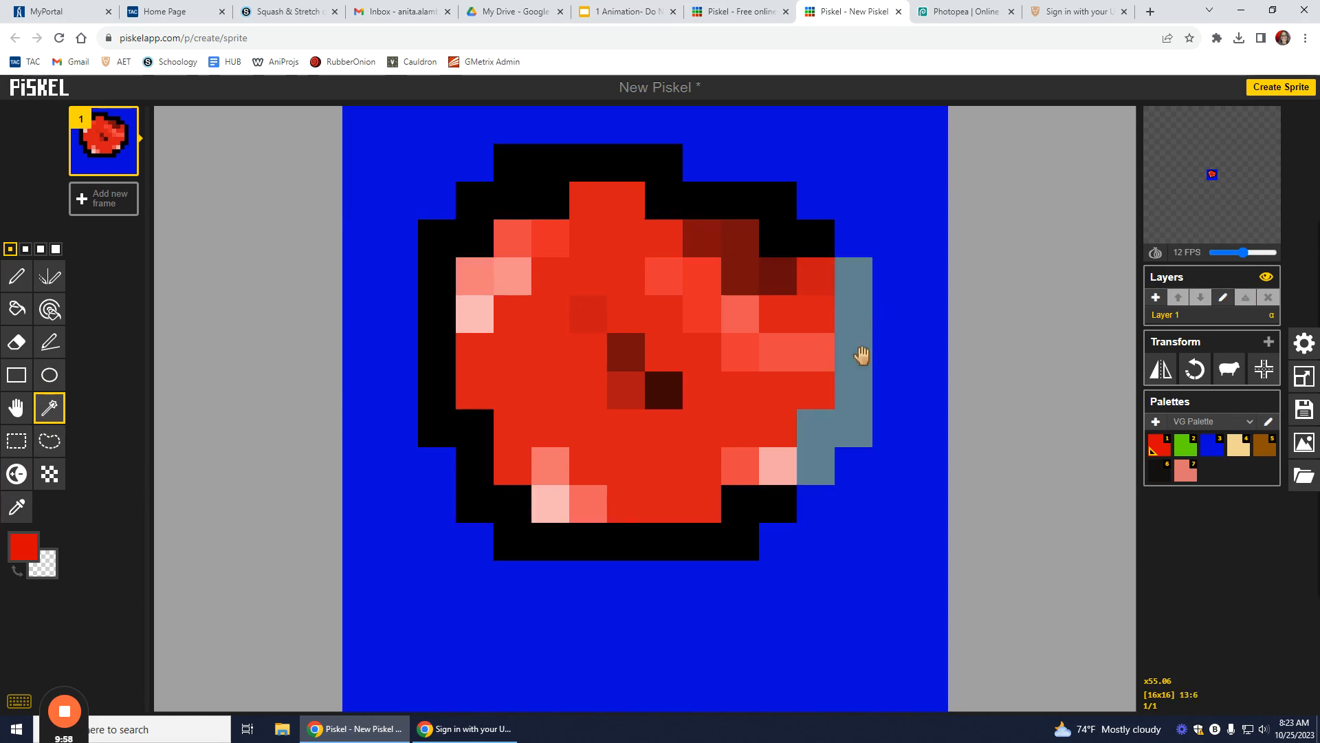
pyautogui.click(650, 205)
pyautogui.click(588, 241)
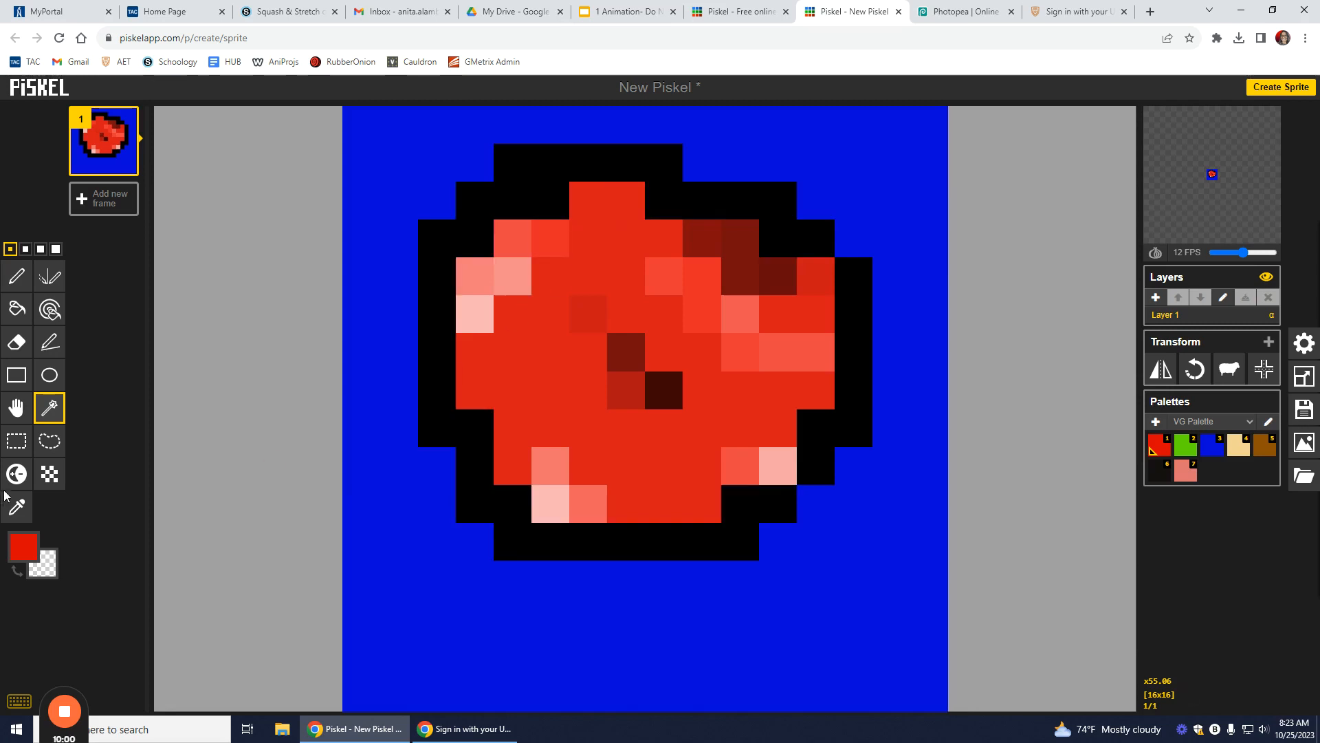
# - Try a large red circle and a large red rectangle over the sprite, undoing each shape
pyautogui.click(50, 375)
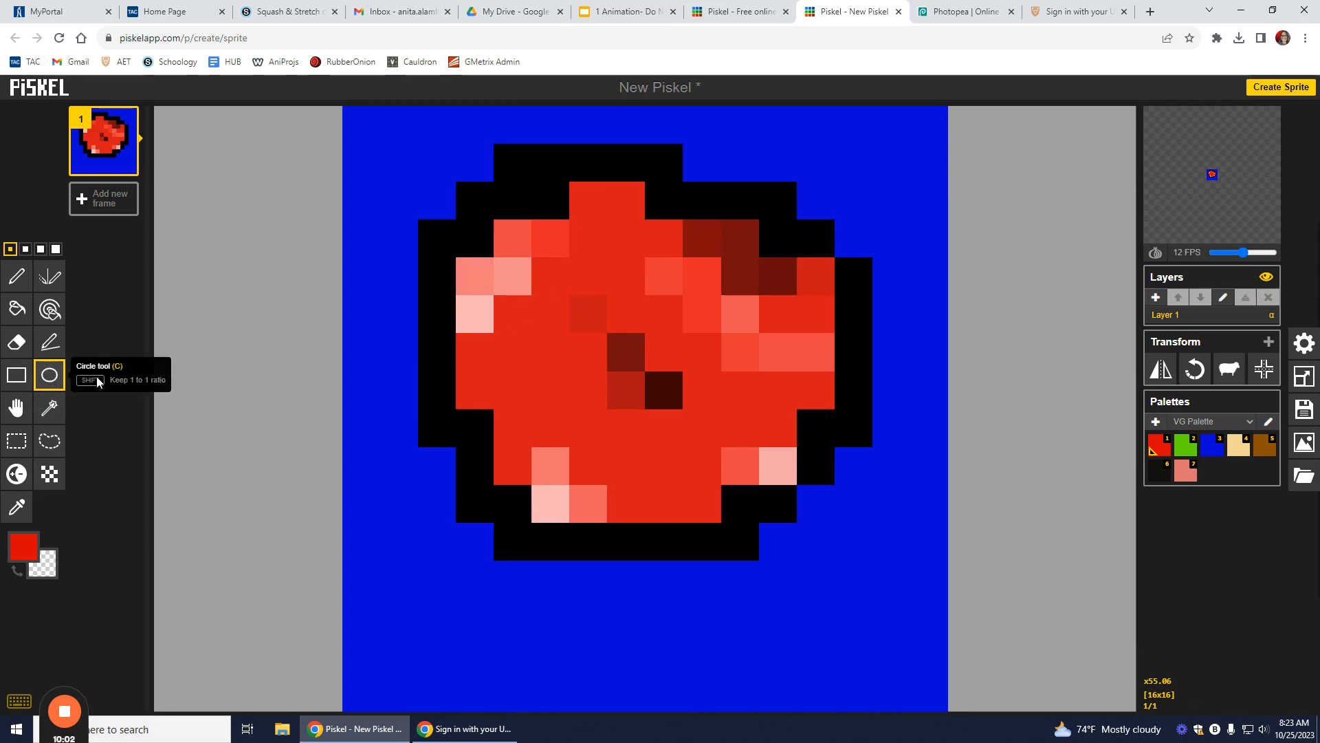
pyautogui.moveTo(362, 162); pyautogui.dragTo(890, 690)
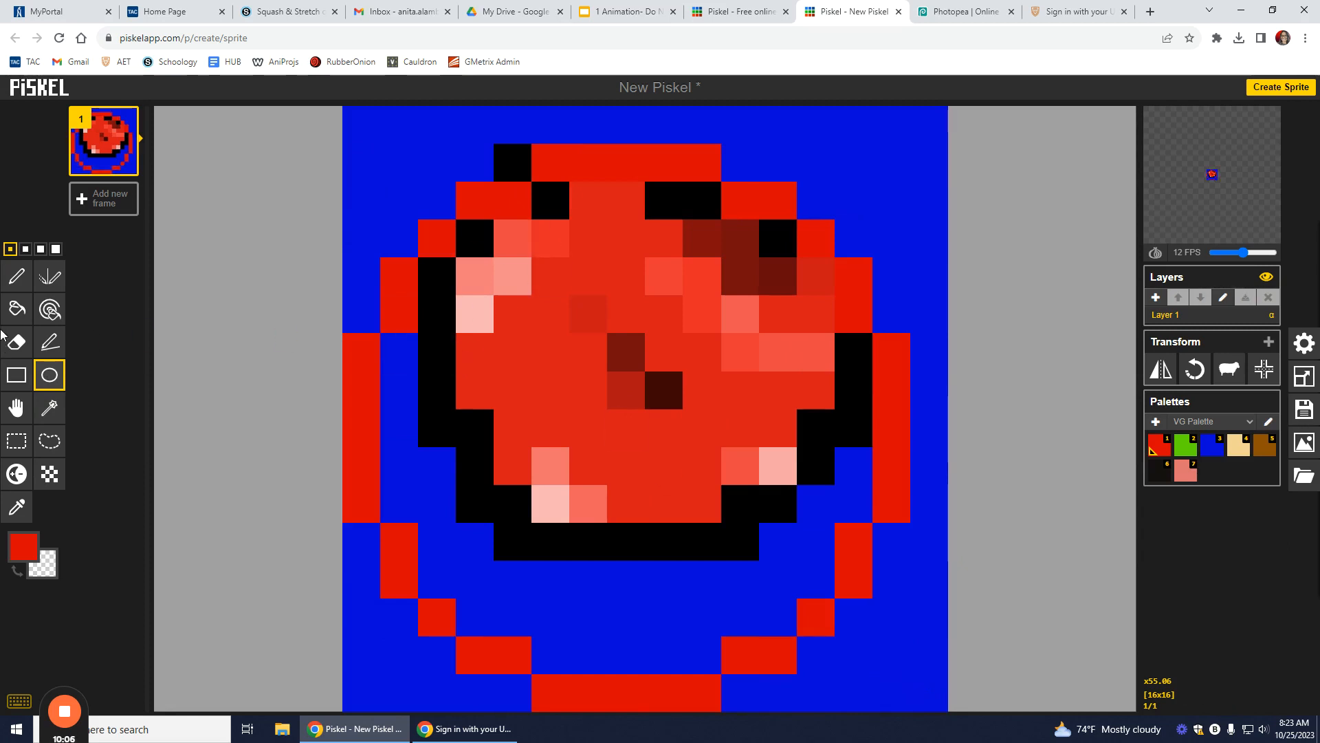
pyautogui.hotkey('ctrl', 'z')
pyautogui.click(16, 377)
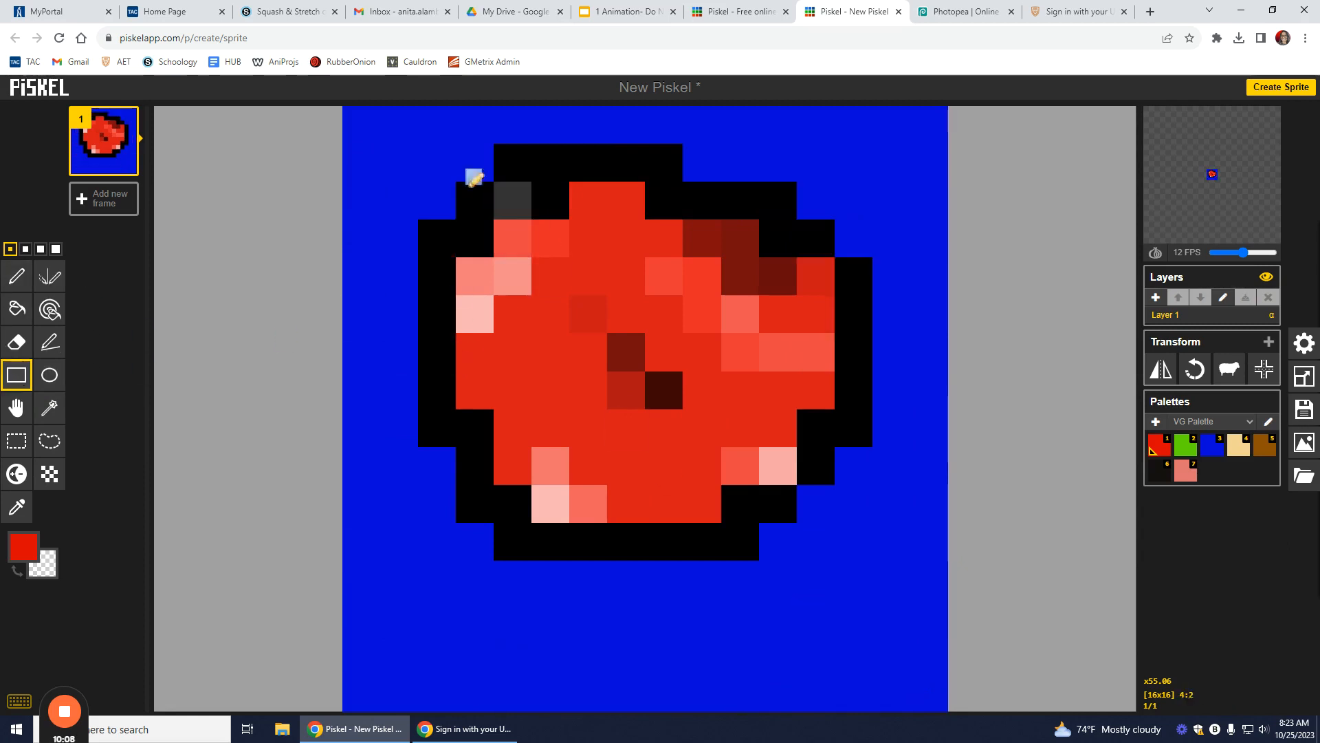
pyautogui.moveTo(399, 124); pyautogui.dragTo(891, 617)
pyautogui.hotkey('ctrl', 'z')
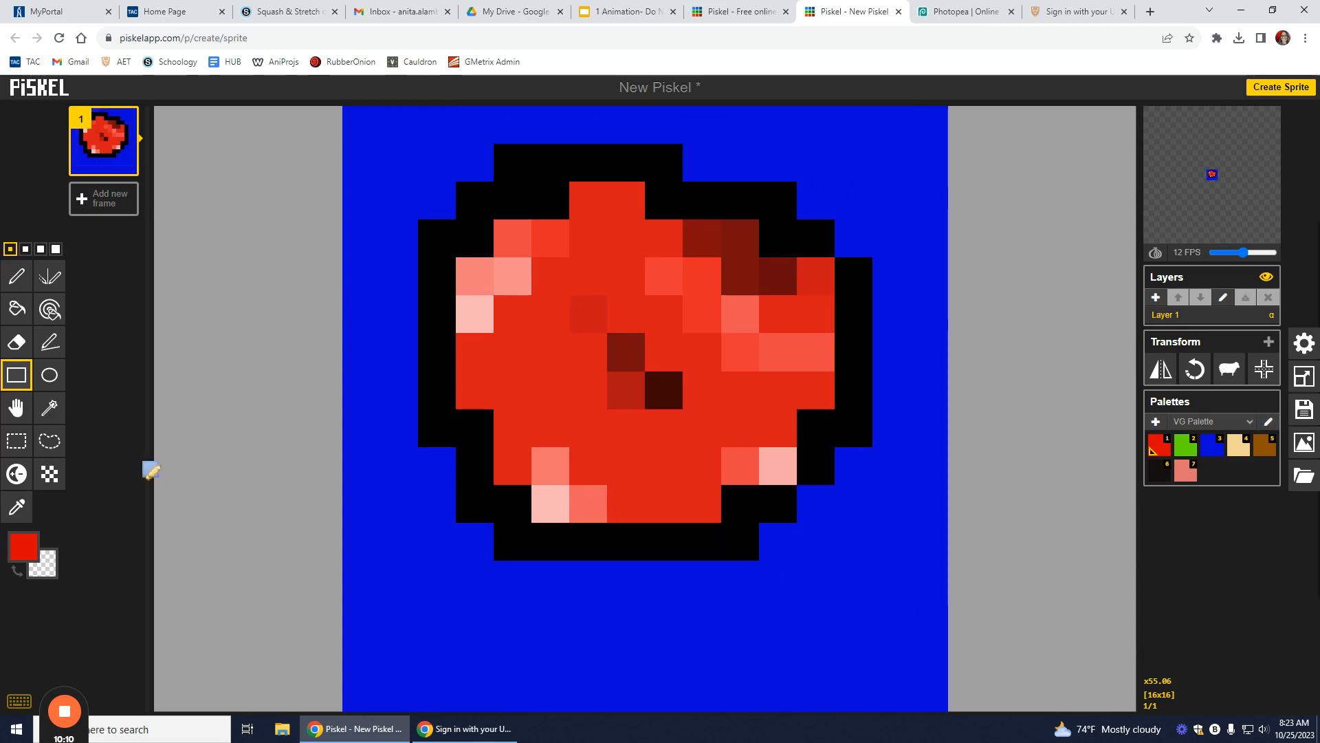
# - Try a red stroke across the lower part of the canvas with the Stroke tool, and undo it
pyautogui.click(52, 343)
pyautogui.moveTo(436, 653); pyautogui.dragTo(878, 670)
pyautogui.hotkey('ctrl', 'z')
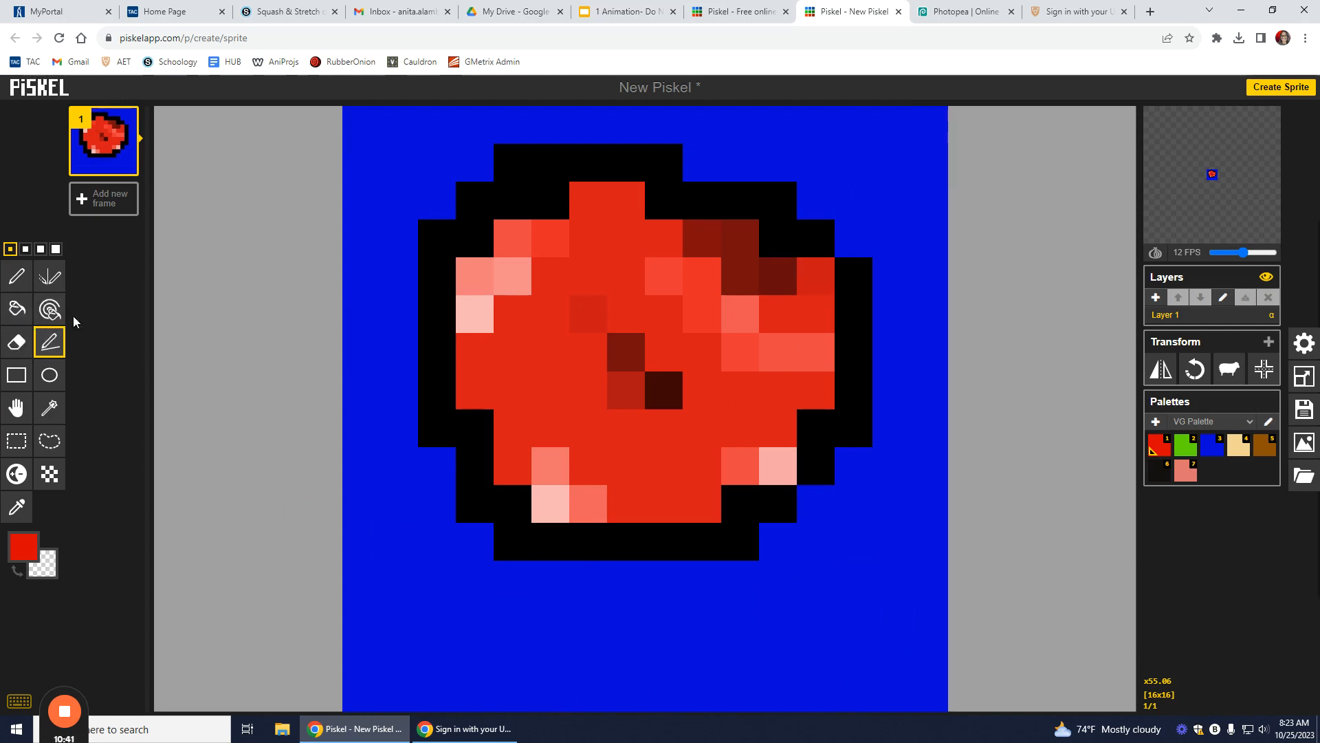
# - Recolour all pixels of the shape's main red to the palette's green, and undo the recolouring
pyautogui.click(52, 314)
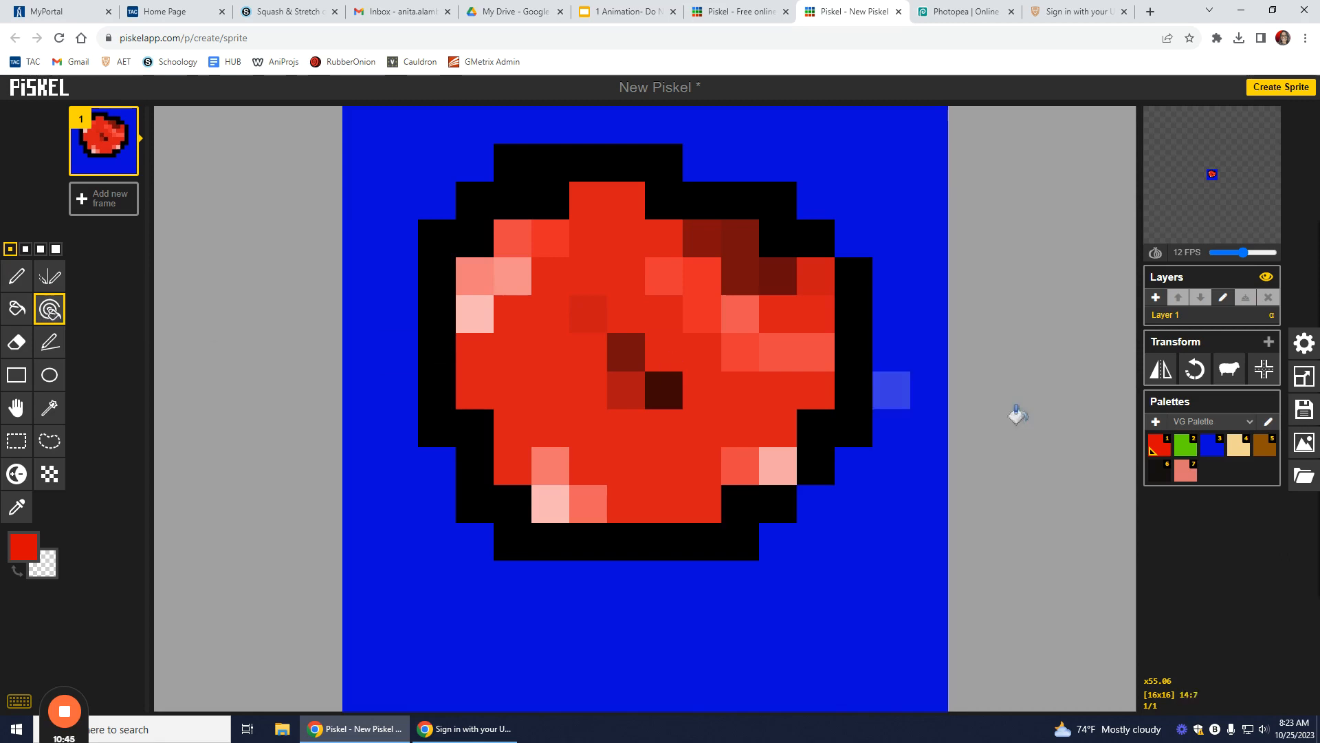
pyautogui.click(1185, 445)
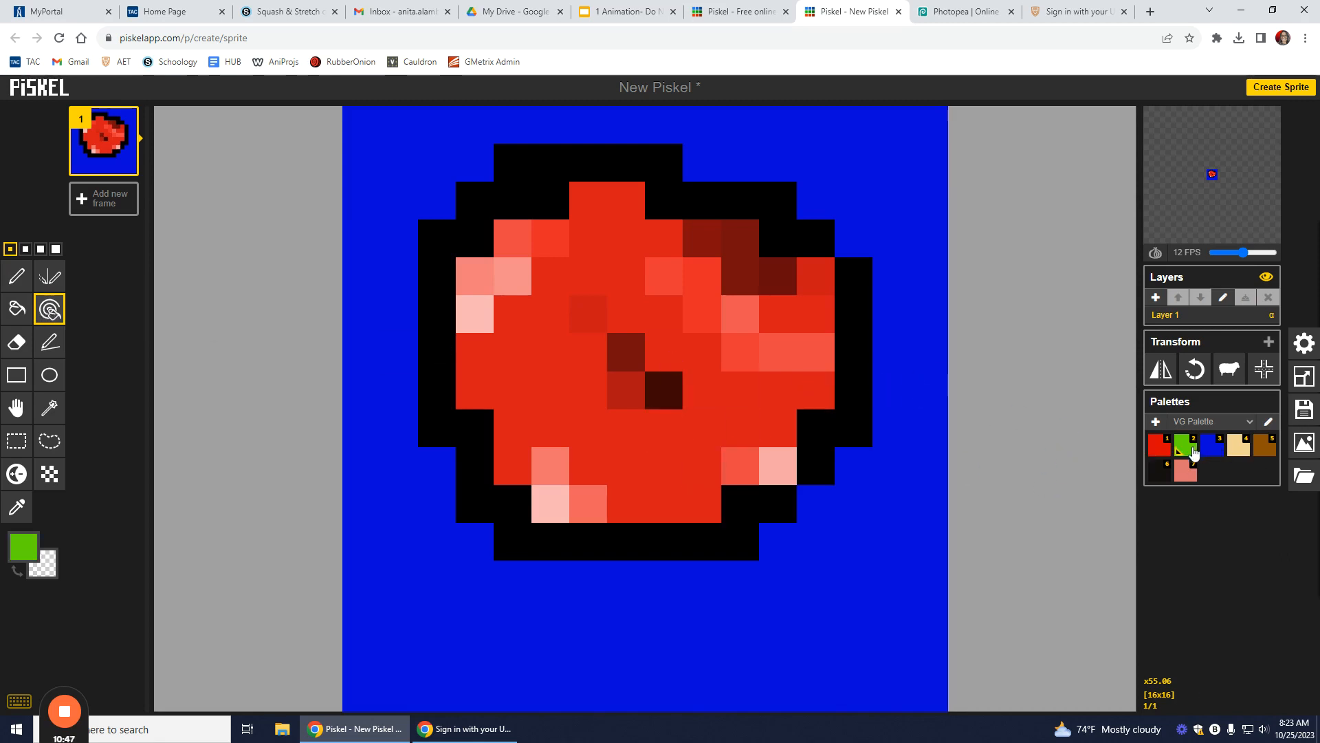
pyautogui.click(679, 451)
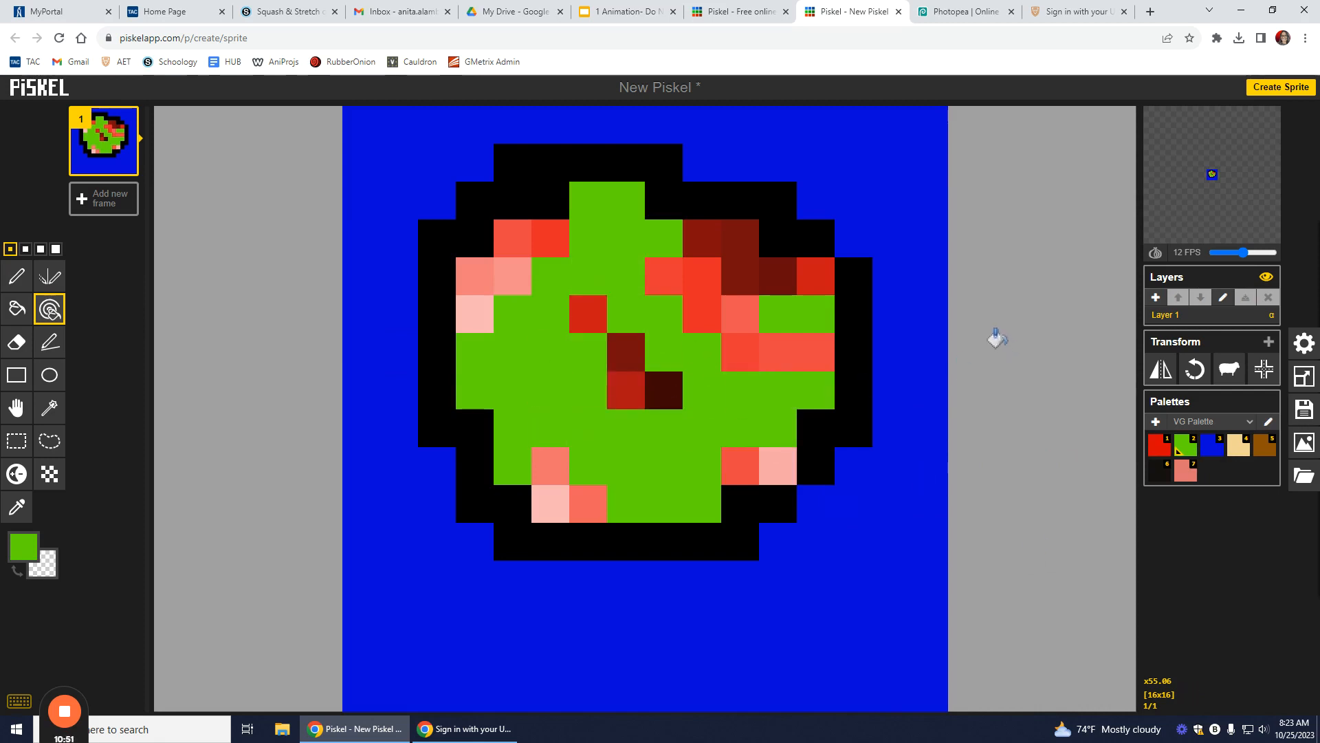
pyautogui.hotkey('ctrl', 'z')
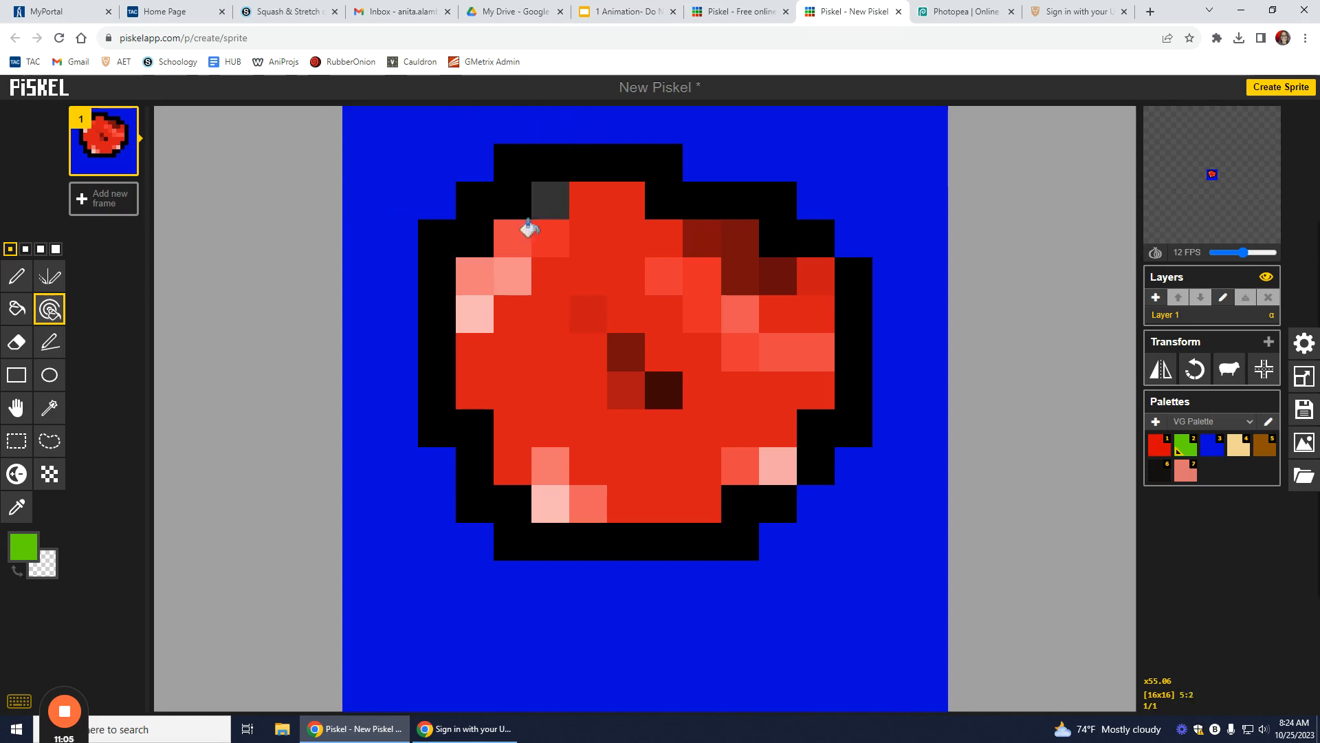
# - Add a second frame and draw a closed mushroom-cap outline on it with the Pen tool in the palette's black
pyautogui.click(105, 203)
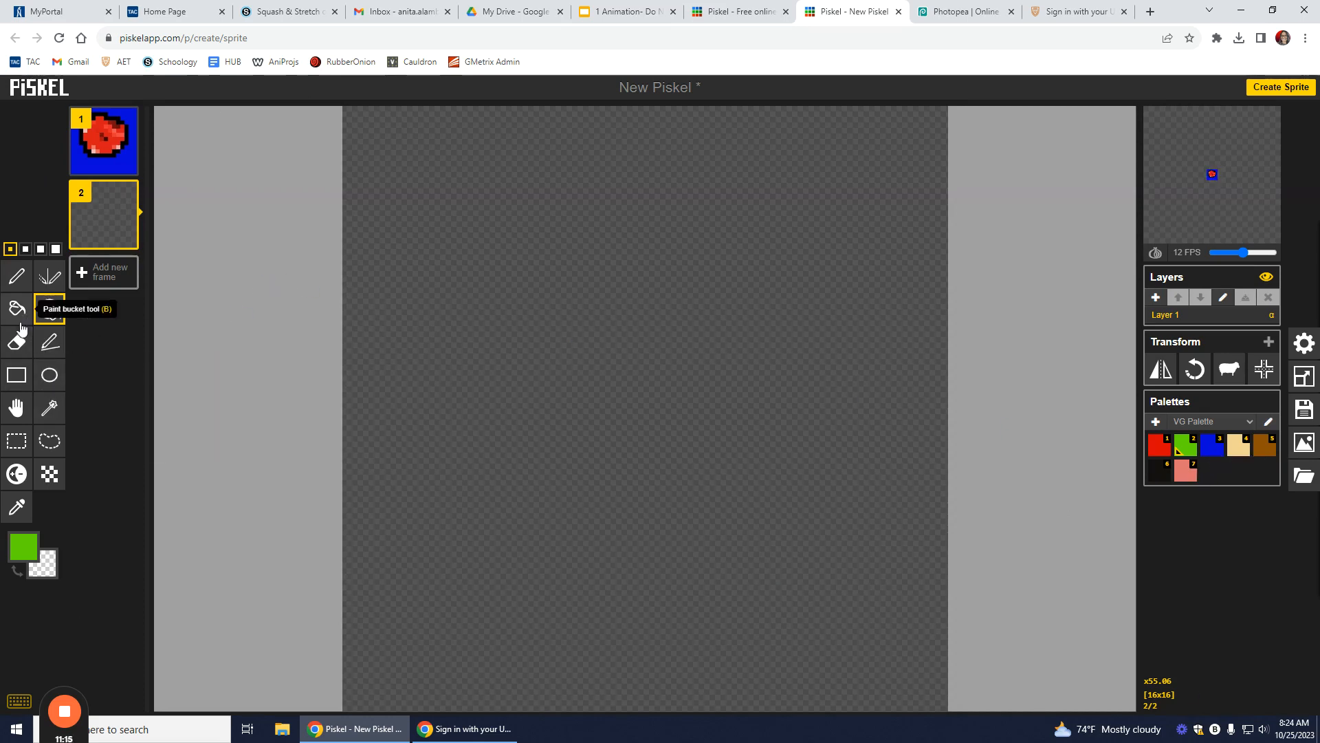
pyautogui.click(16, 278)
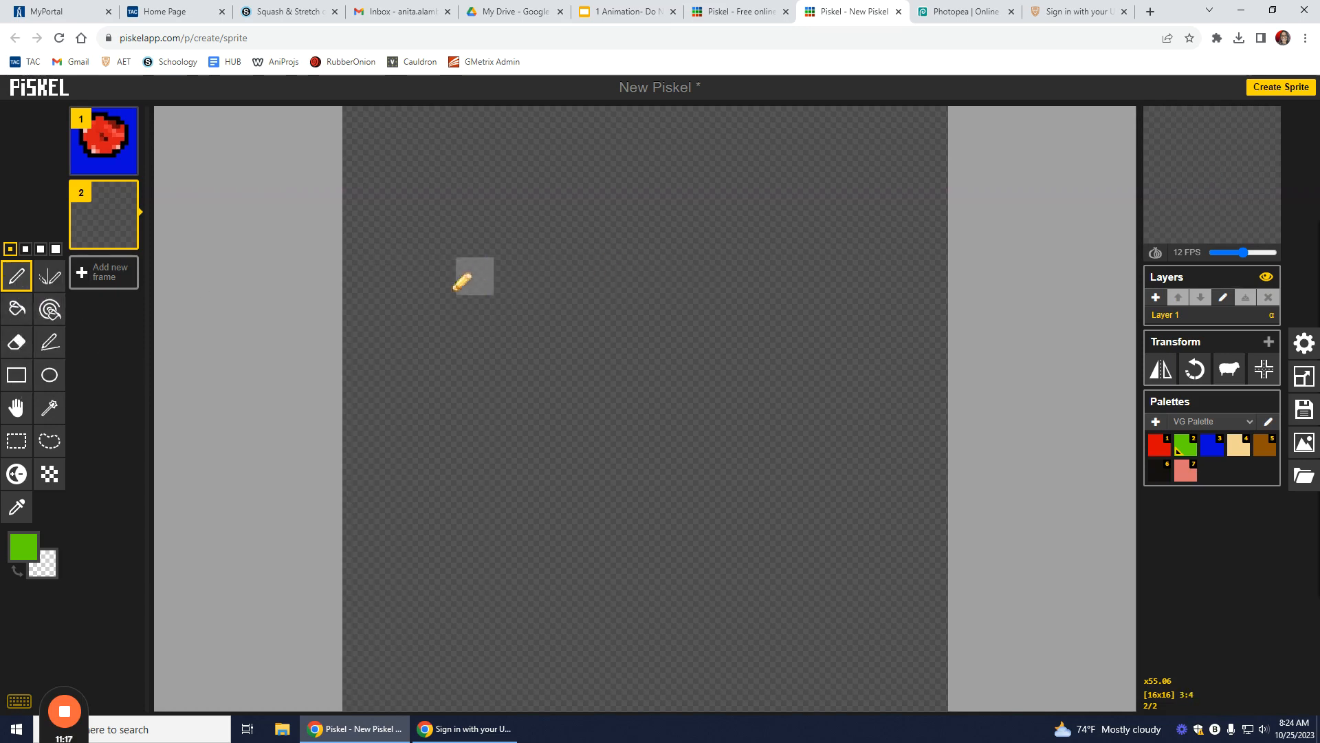
pyautogui.click(1163, 472)
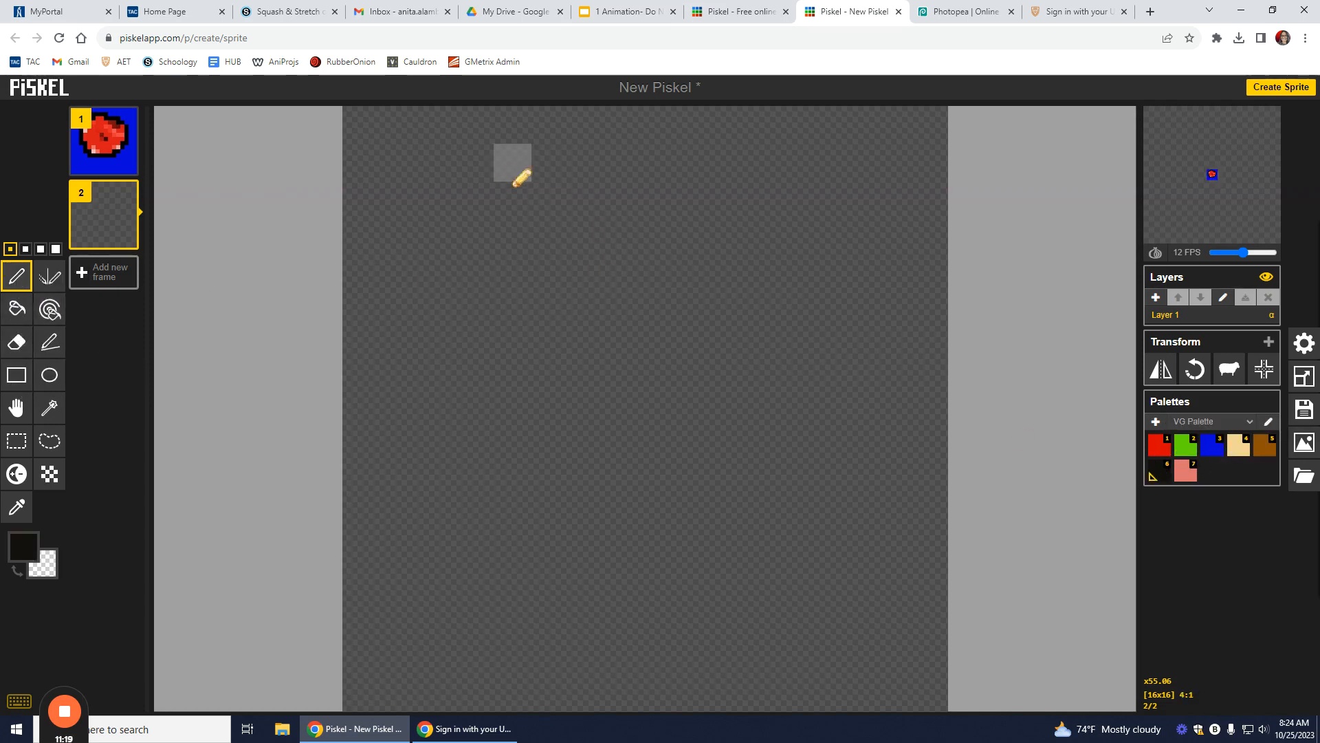
pyautogui.moveTo(443, 237)
pyautogui.mouseDown()
pyautogui.moveTo(564, 181)
pyautogui.moveTo(837, 280)
pyautogui.moveTo(716, 487)
pyautogui.moveTo(451, 440)
pyautogui.moveTo(437, 241)
pyautogui.mouseUp()
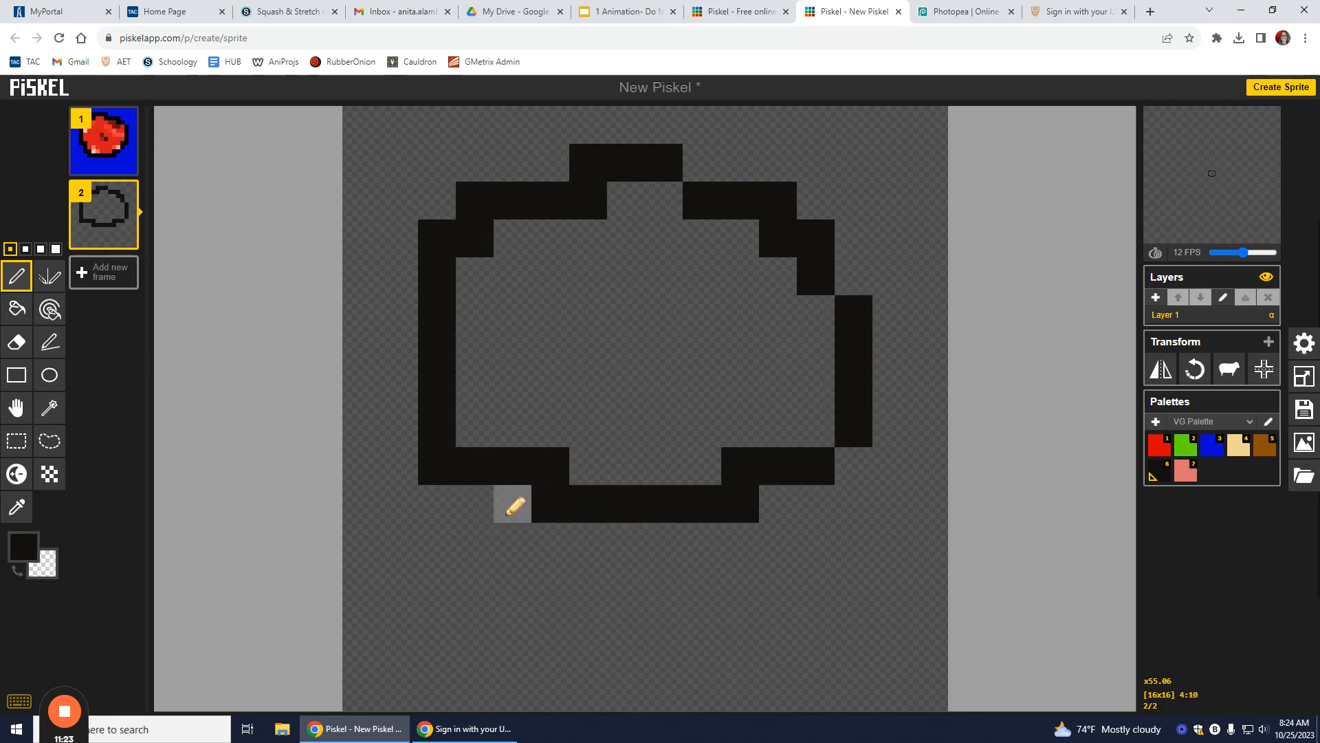
pyautogui.moveTo(506, 506)
pyautogui.mouseDown()
pyautogui.moveTo(530, 692)
pyautogui.moveTo(652, 725)
pyautogui.moveTo(775, 684)
pyautogui.moveTo(767, 628)
pyautogui.mouseUp()
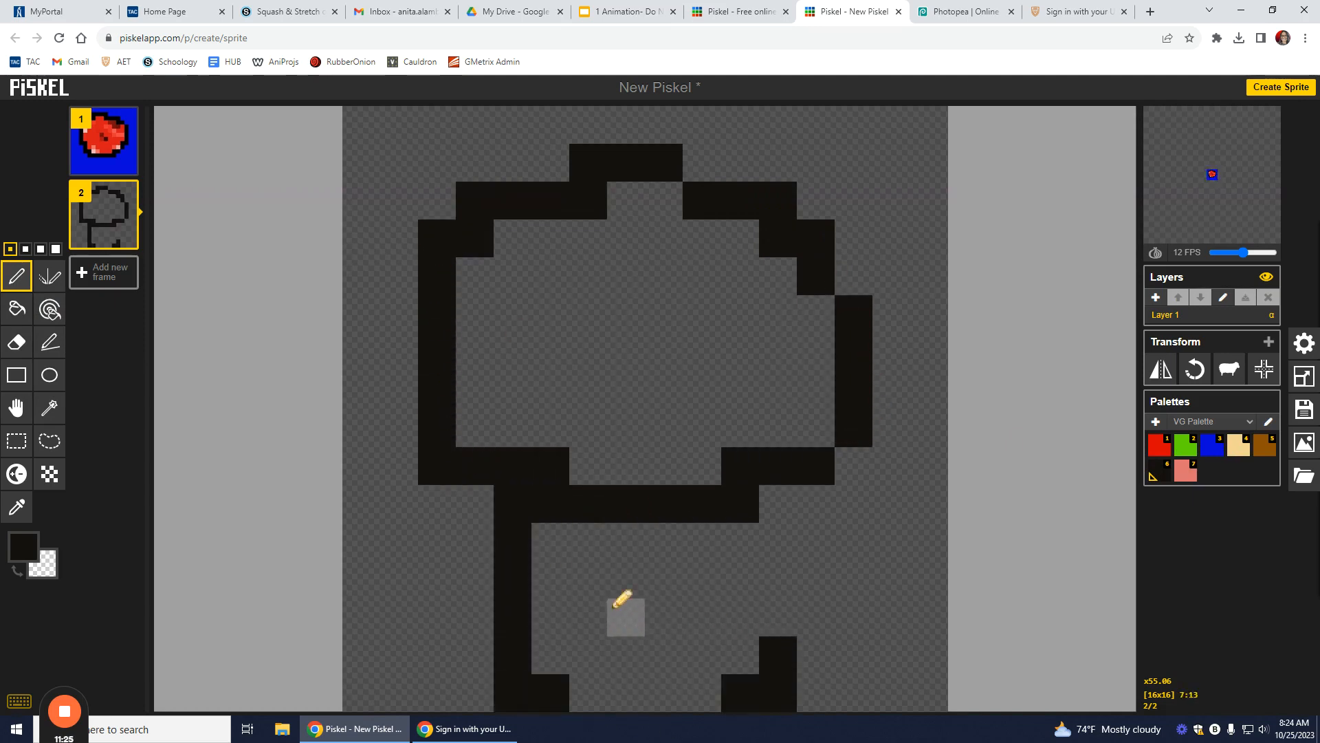
pyautogui.hotkey('ctrl', 'z')
pyautogui.moveTo(512, 504)
pyautogui.mouseDown()
pyautogui.moveTo(681, 691)
pyautogui.moveTo(829, 524)
pyautogui.mouseUp()
pyautogui.hotkey('ctrl', 'z')
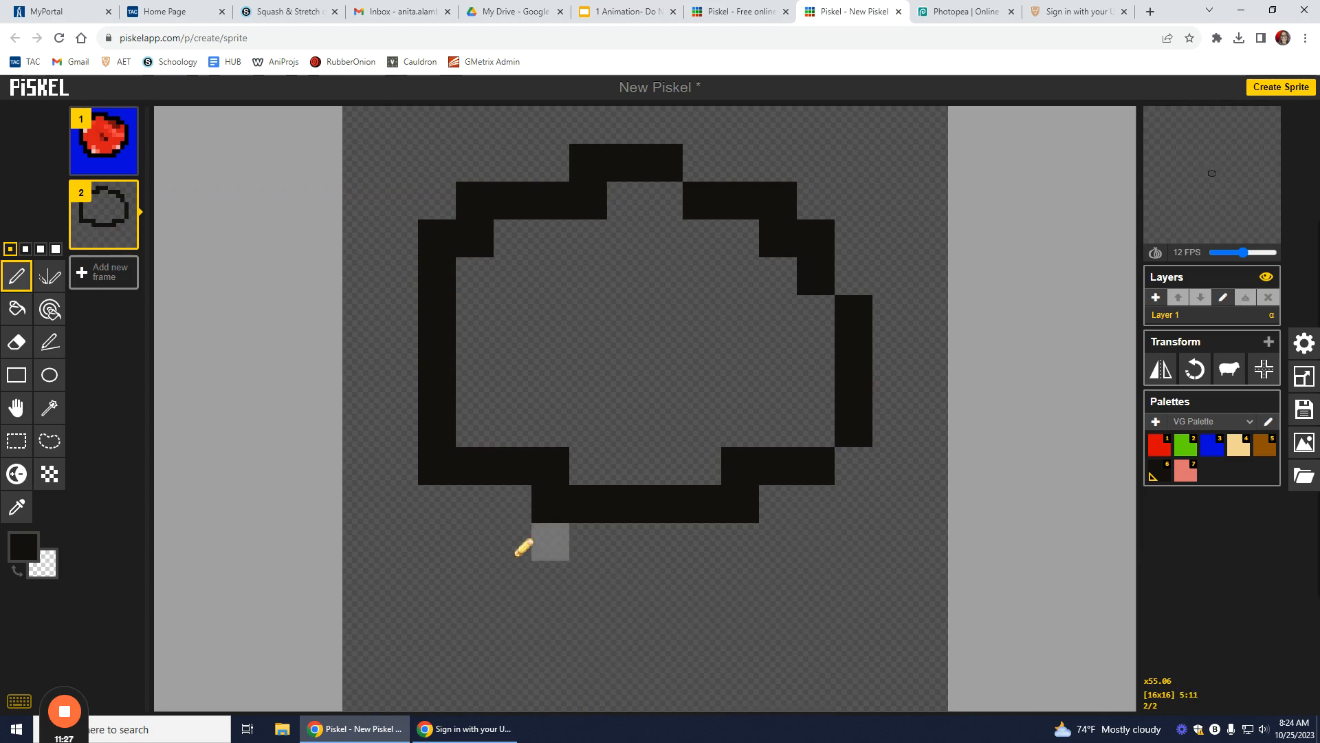
# - Draw the mushroom's stem outline in black beneath the cap and fill its enclosed areas with the palette's tan
pyautogui.moveTo(481, 505)
pyautogui.mouseDown()
pyautogui.moveTo(523, 633)
pyautogui.moveTo(603, 657)
pyautogui.moveTo(693, 655)
pyautogui.moveTo(781, 612)
pyautogui.moveTo(816, 504)
pyautogui.mouseUp()
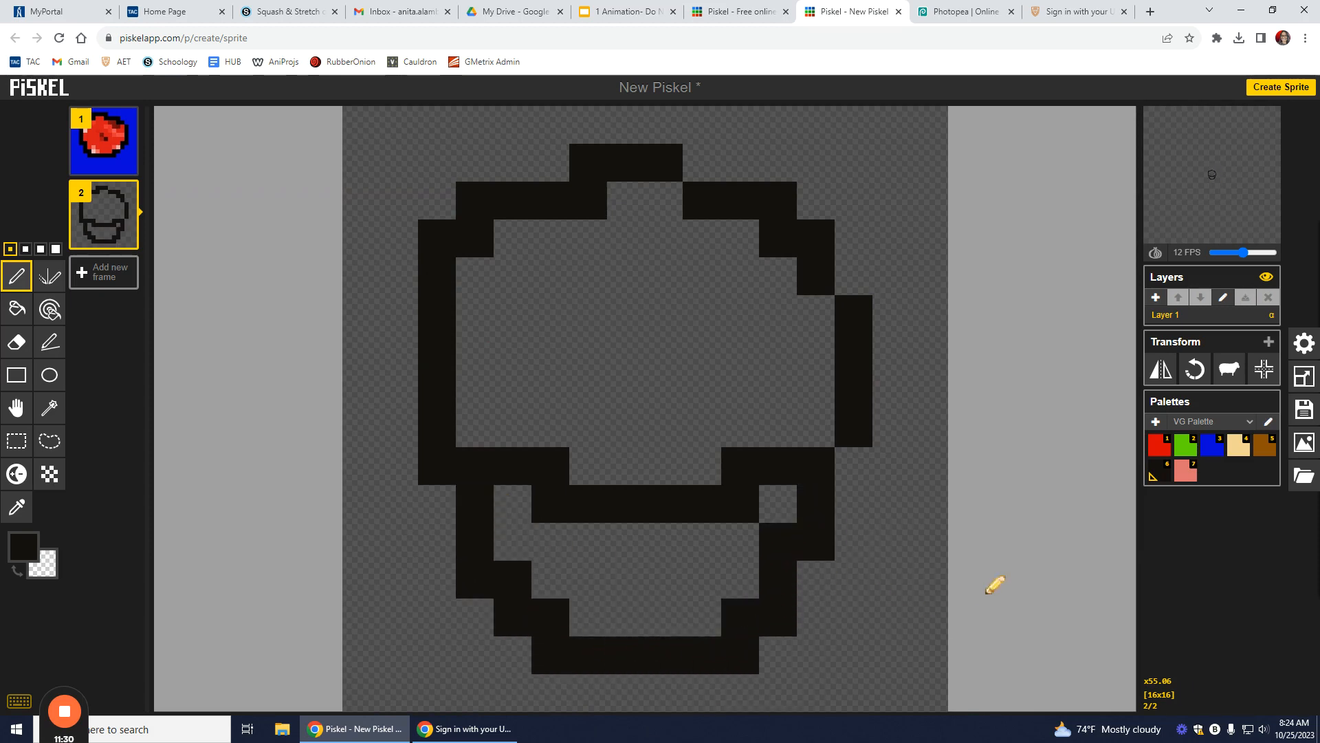
pyautogui.click(1236, 441)
pyautogui.click(17, 309)
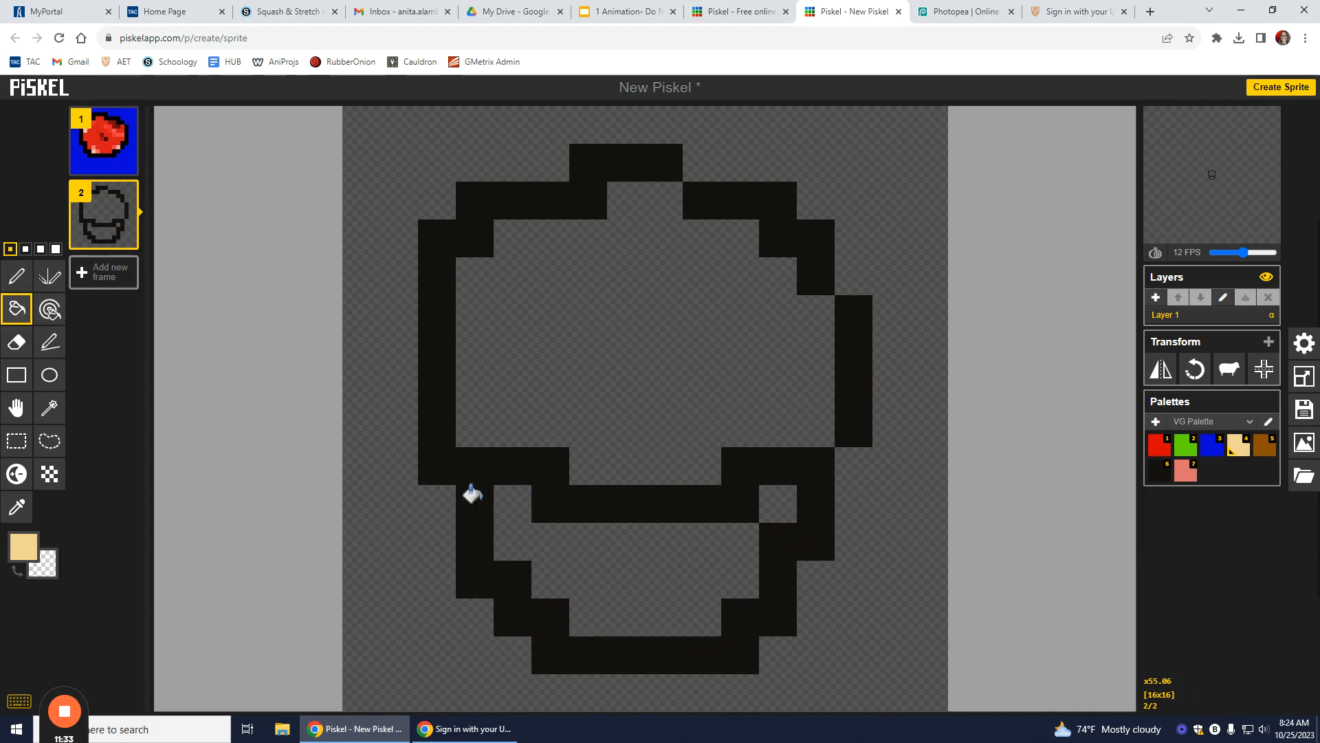
pyautogui.click(663, 580)
pyautogui.click(784, 505)
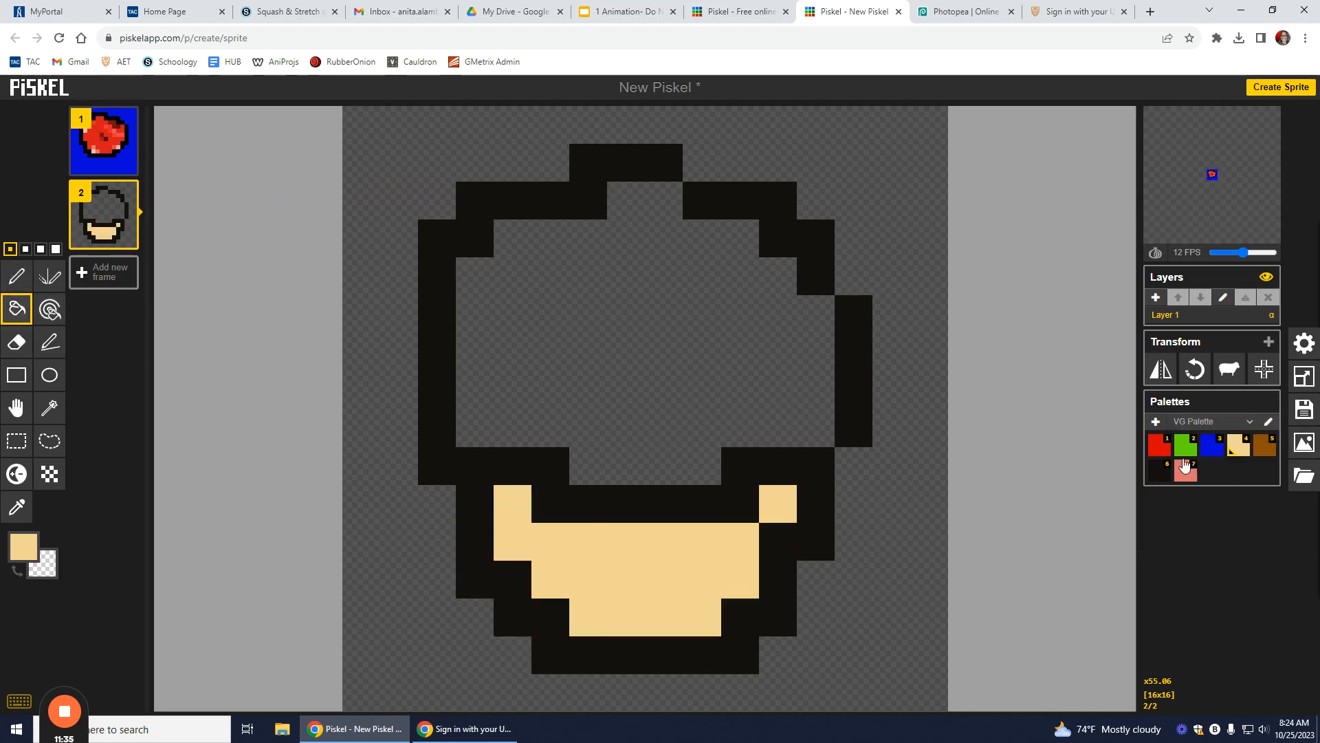
# - Fill the mushroom cap with the palette's red
pyautogui.click(1159, 445)
pyautogui.click(612, 346)
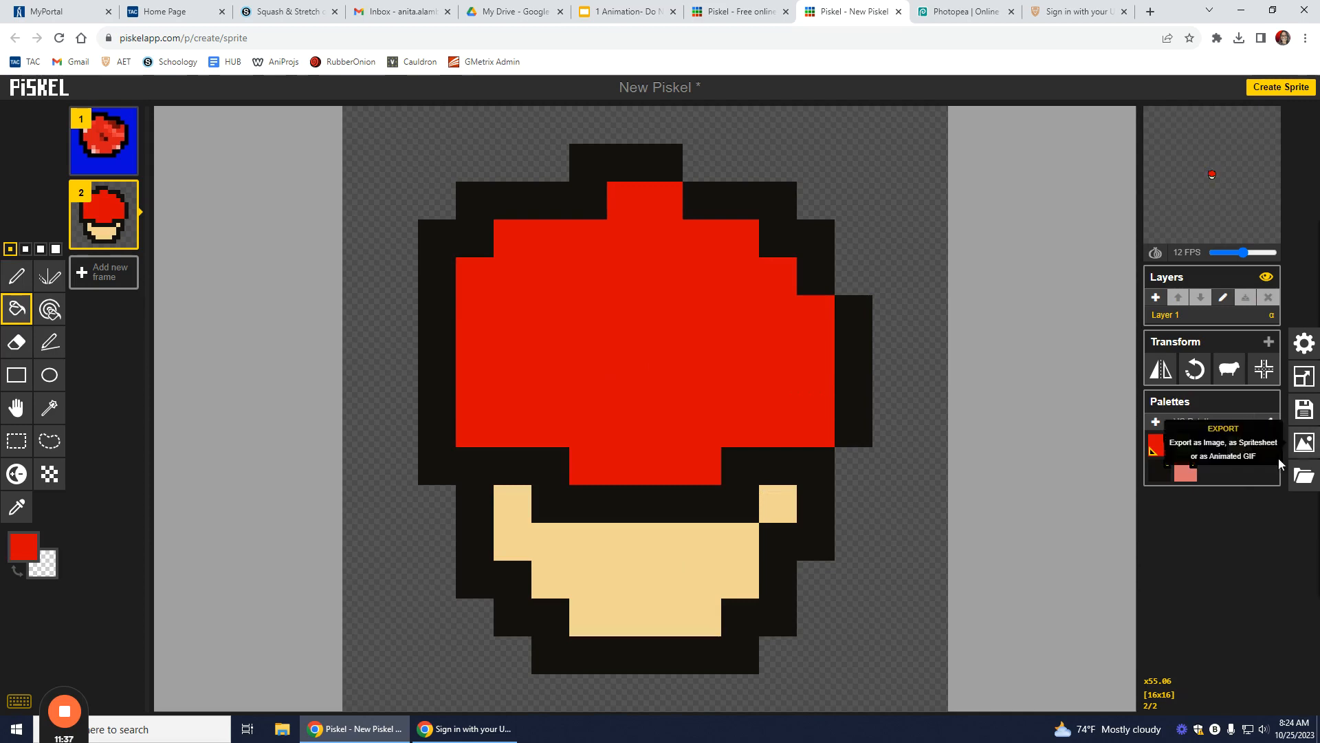
# - Add a white swatch, #FFFDFD, to VG Palette and save the palette
pyautogui.click(1269, 423)
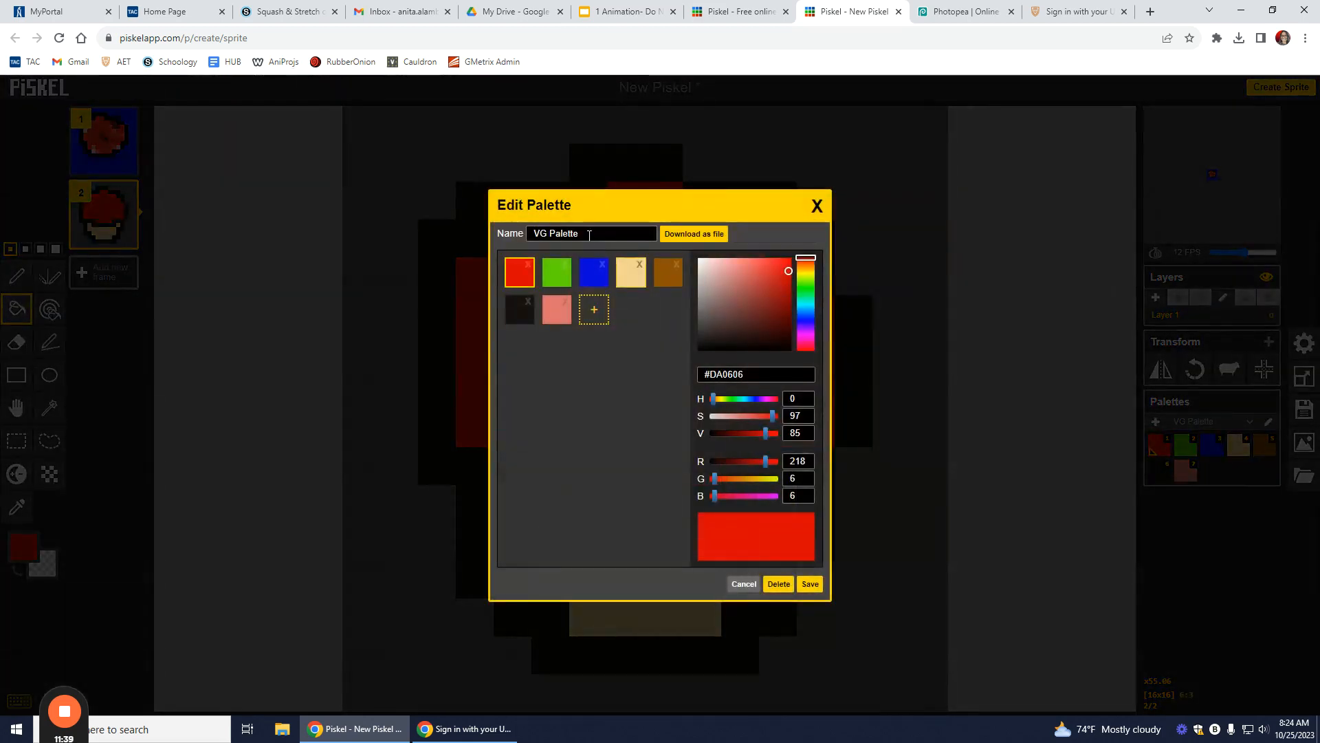
pyautogui.click(594, 309)
pyautogui.click(699, 261)
pyautogui.click(699, 258)
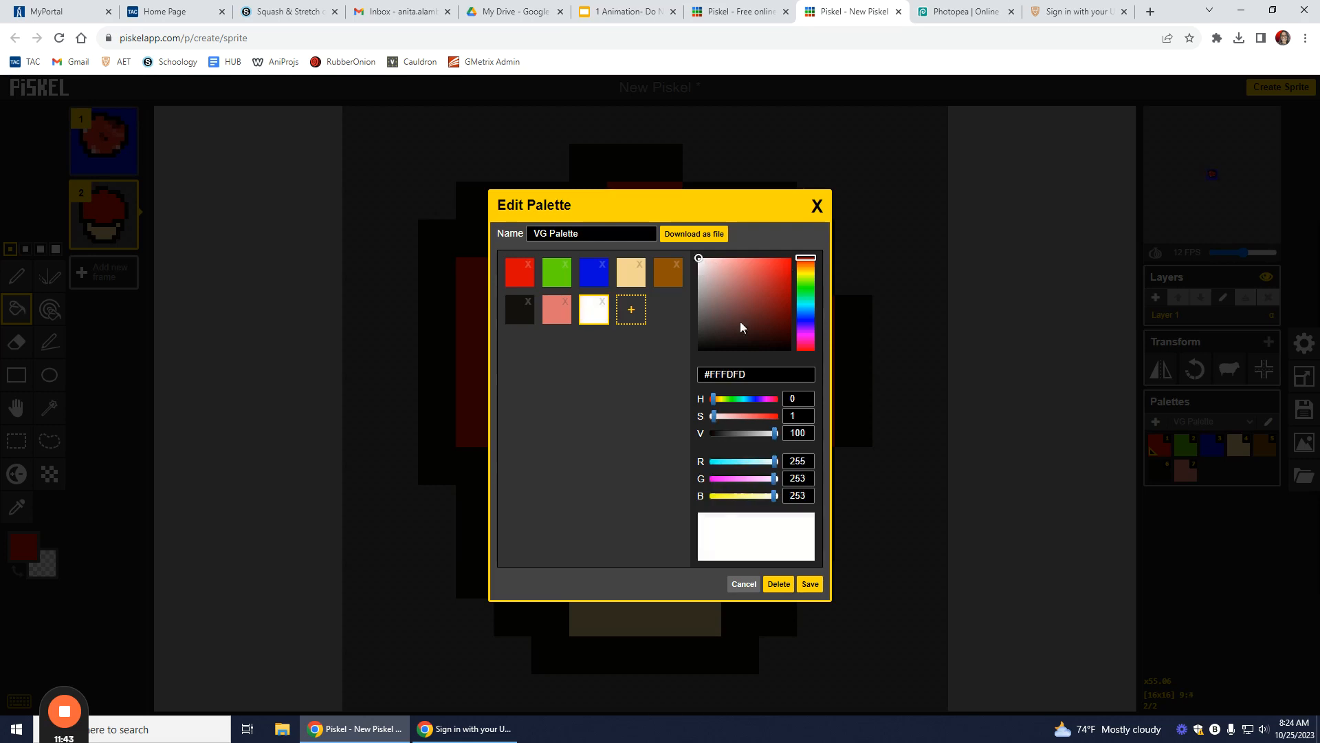
pyautogui.click(818, 588)
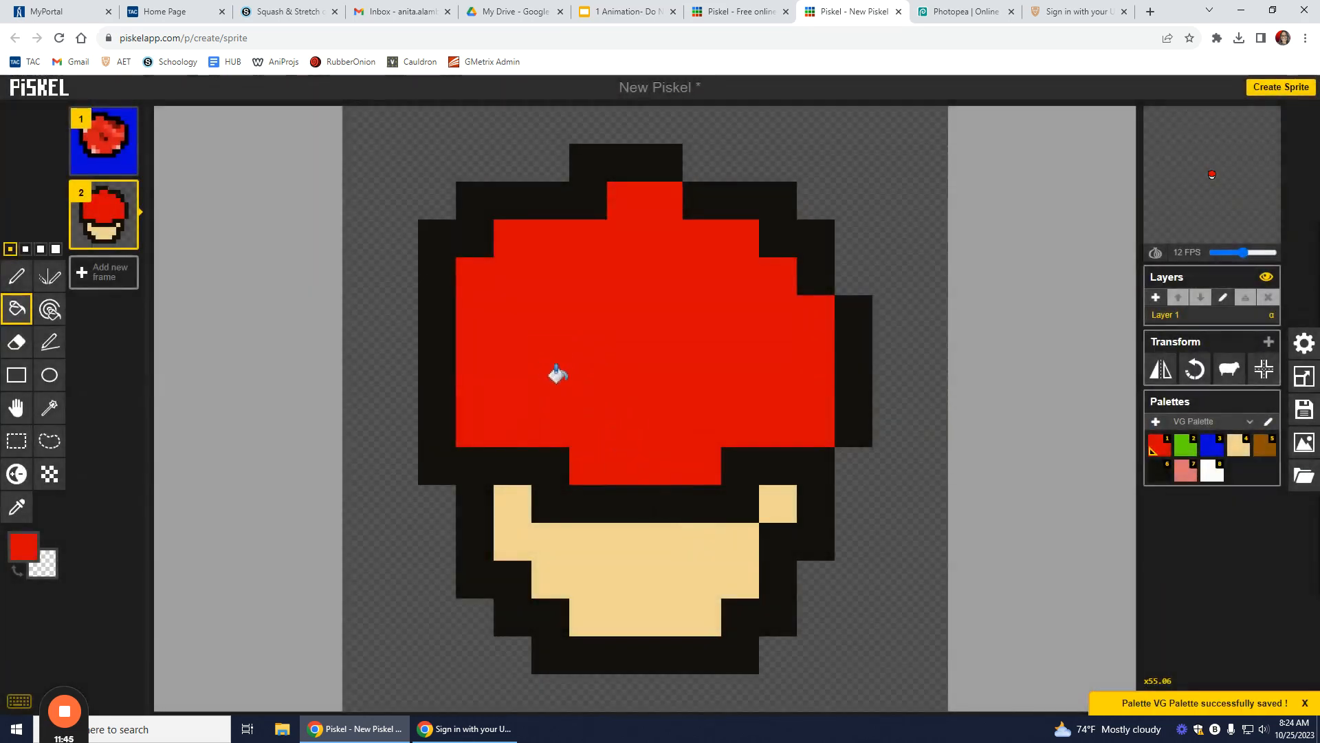
# - Draw white spots on the mushroom's red cap with the Pen tool: three 2×2 pixel squares and a 2×1 pixel strip at its lower edge
pyautogui.click(17, 275)
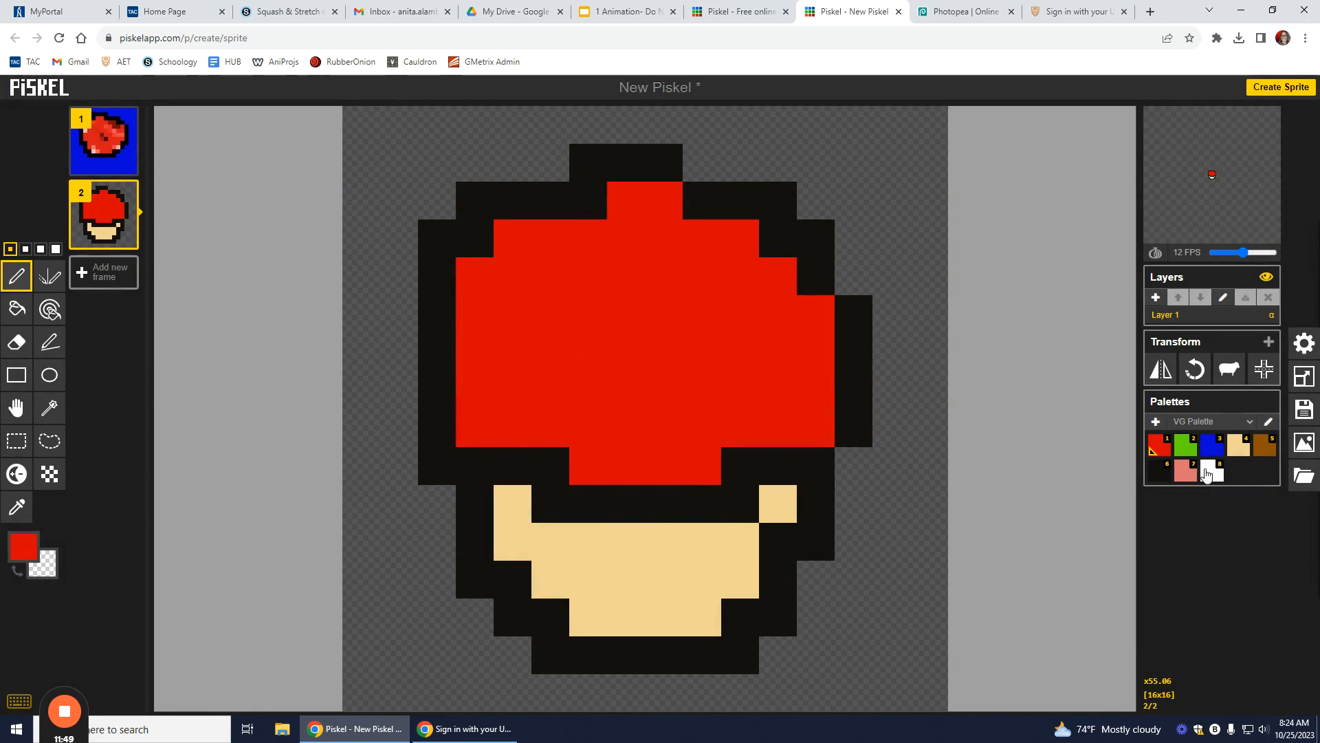
pyautogui.click(1207, 473)
pyautogui.moveTo(545, 353); pyautogui.dragTo(550, 350)
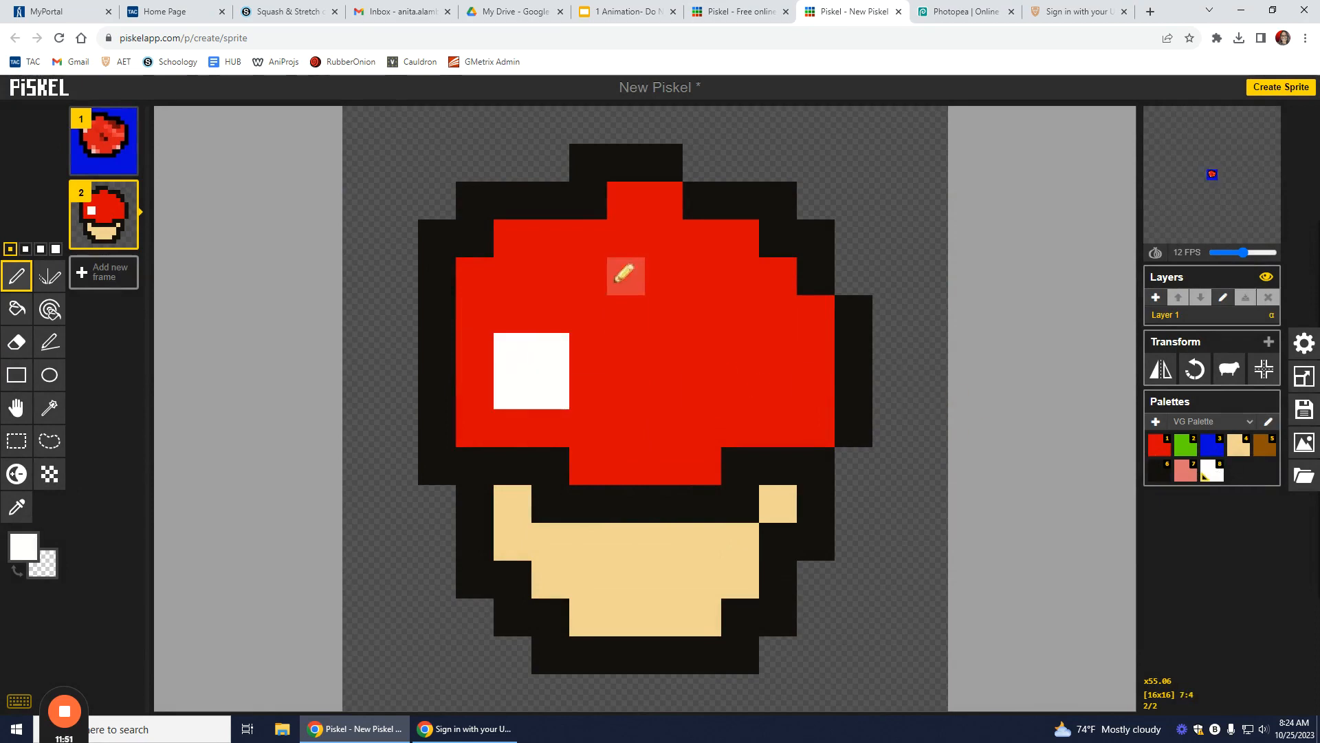
pyautogui.moveTo(625, 274)
pyautogui.mouseDown()
pyautogui.moveTo(628, 236)
pyautogui.moveTo(666, 251)
pyautogui.moveTo(637, 256)
pyautogui.mouseUp()
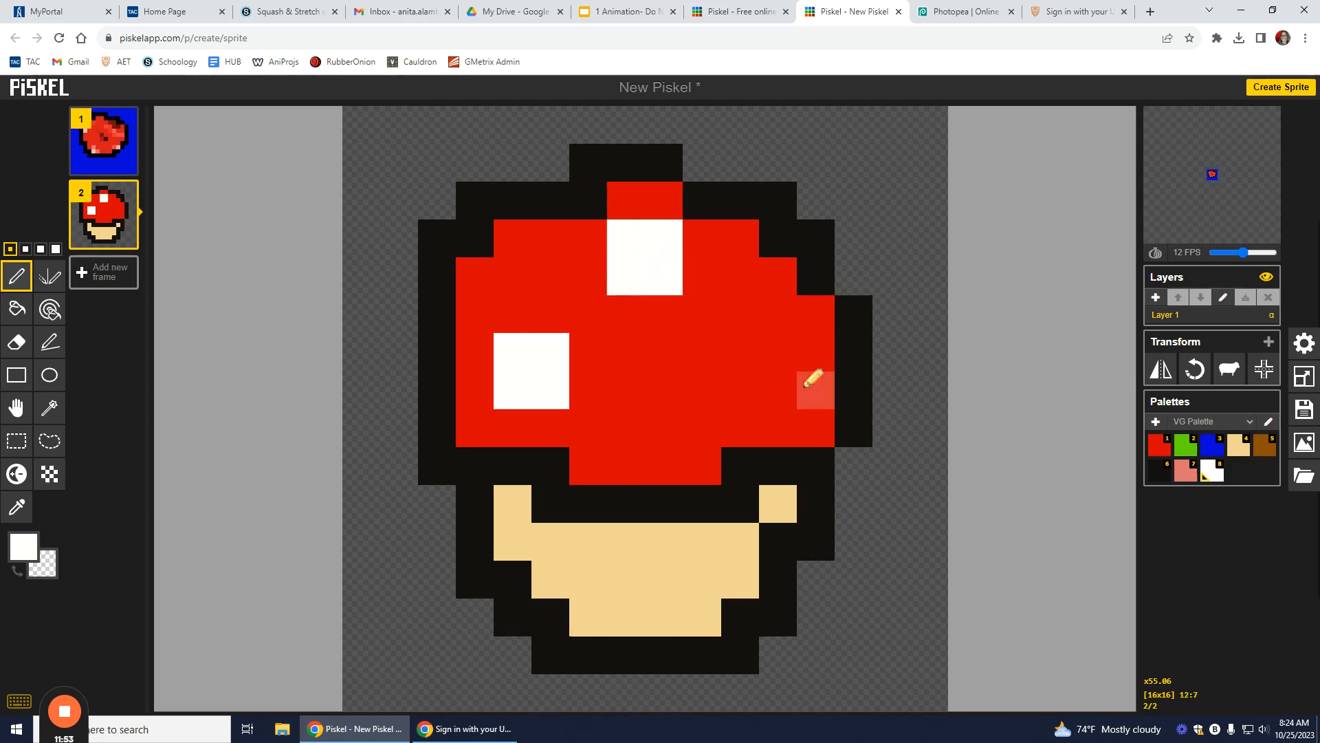
pyautogui.moveTo(739, 352)
pyautogui.mouseDown()
pyautogui.moveTo(772, 367)
pyautogui.moveTo(774, 392)
pyautogui.moveTo(741, 388)
pyautogui.mouseUp()
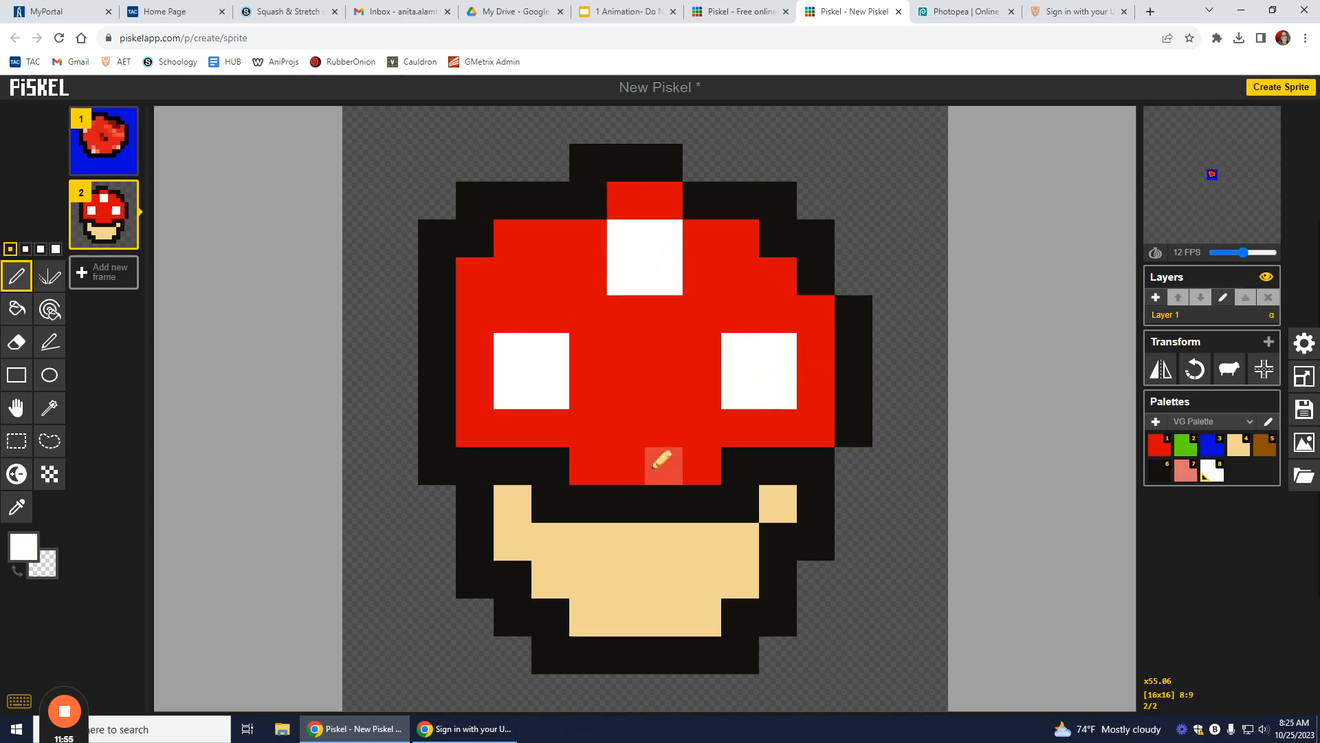
pyautogui.moveTo(625, 463); pyautogui.dragTo(666, 465)
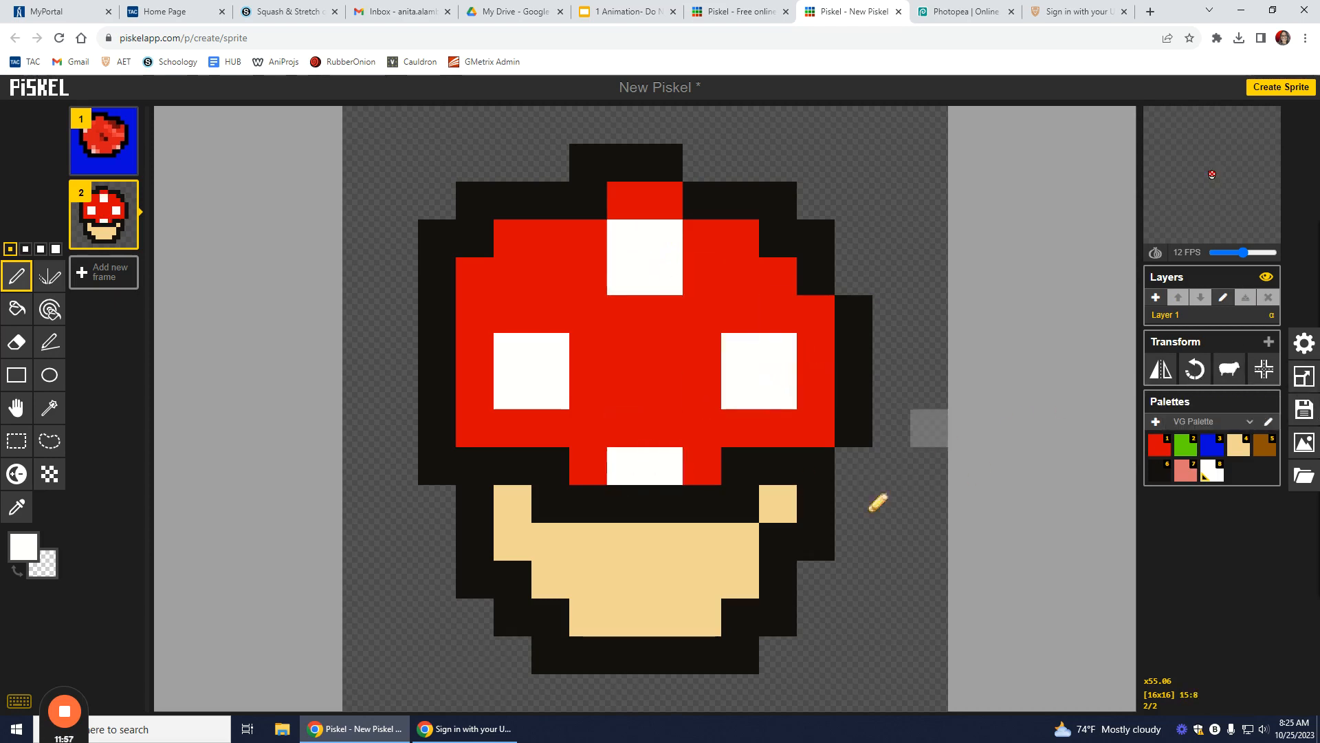
# - Fill the transparent background around the mushroom with the palette's blue
pyautogui.click(1218, 450)
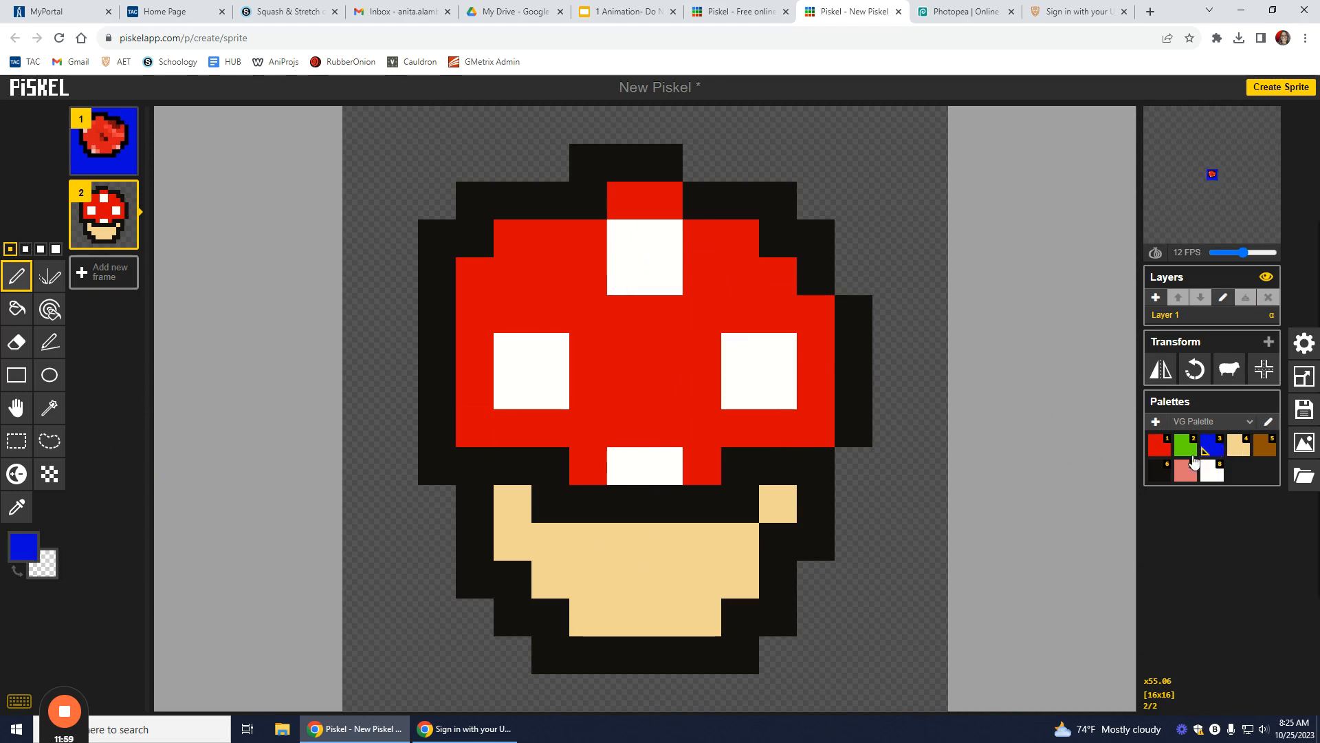
pyautogui.click(16, 309)
pyautogui.click(411, 623)
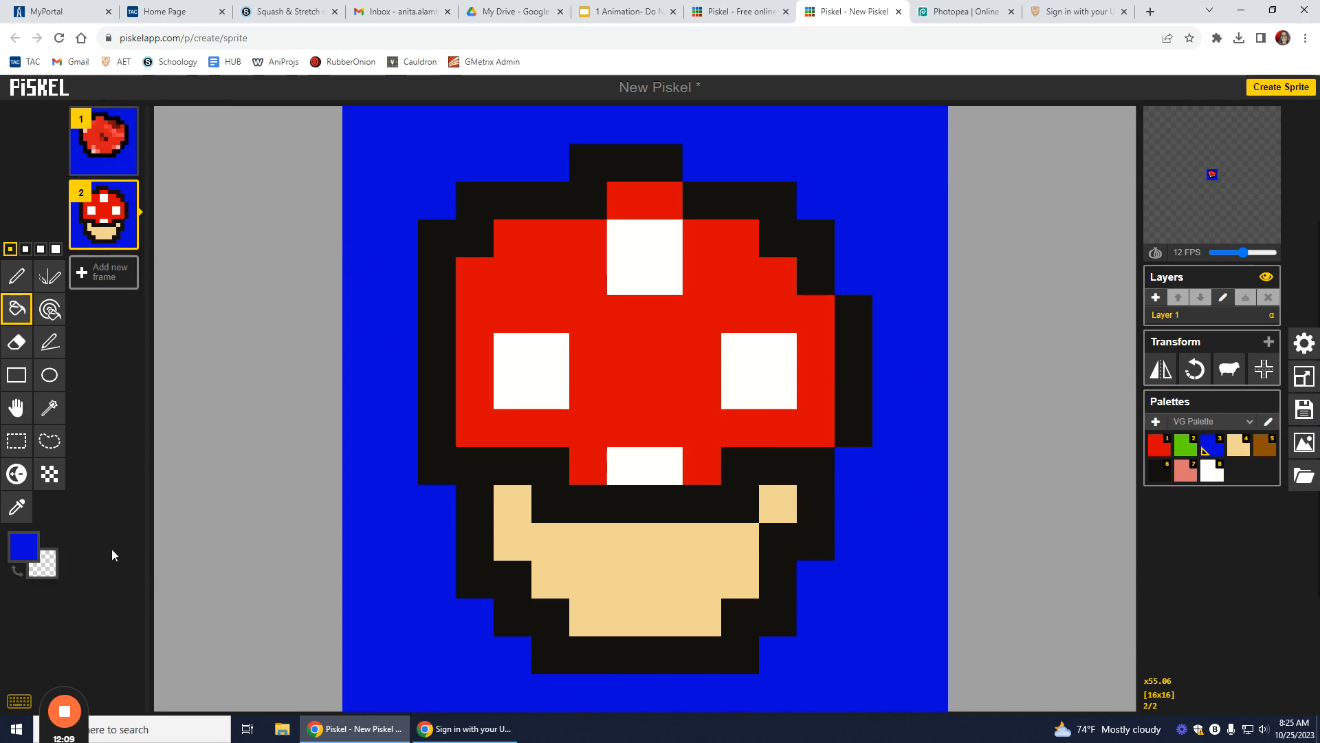
# - Export the frames as a ZIP archive of PNG files with the prefix "sprite_vg tiles"
pyautogui.click(1307, 444)
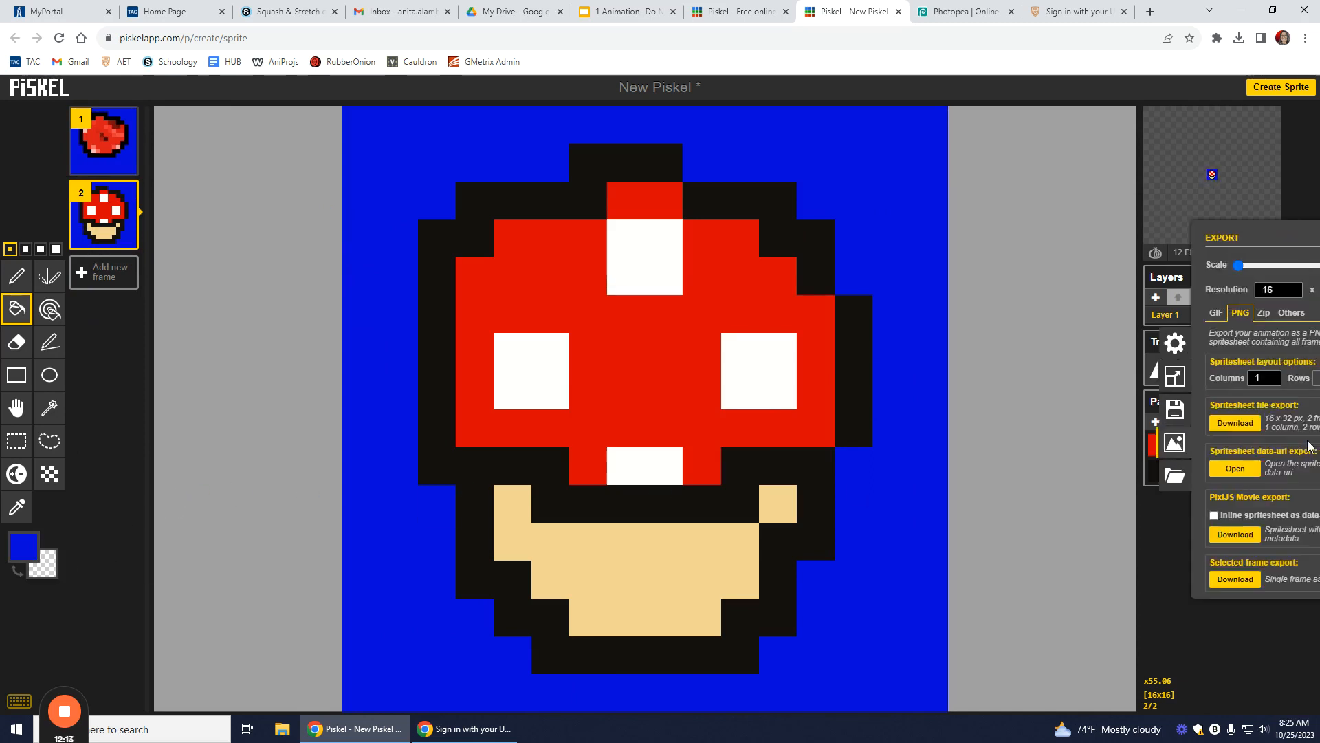
pyautogui.click(1217, 184)
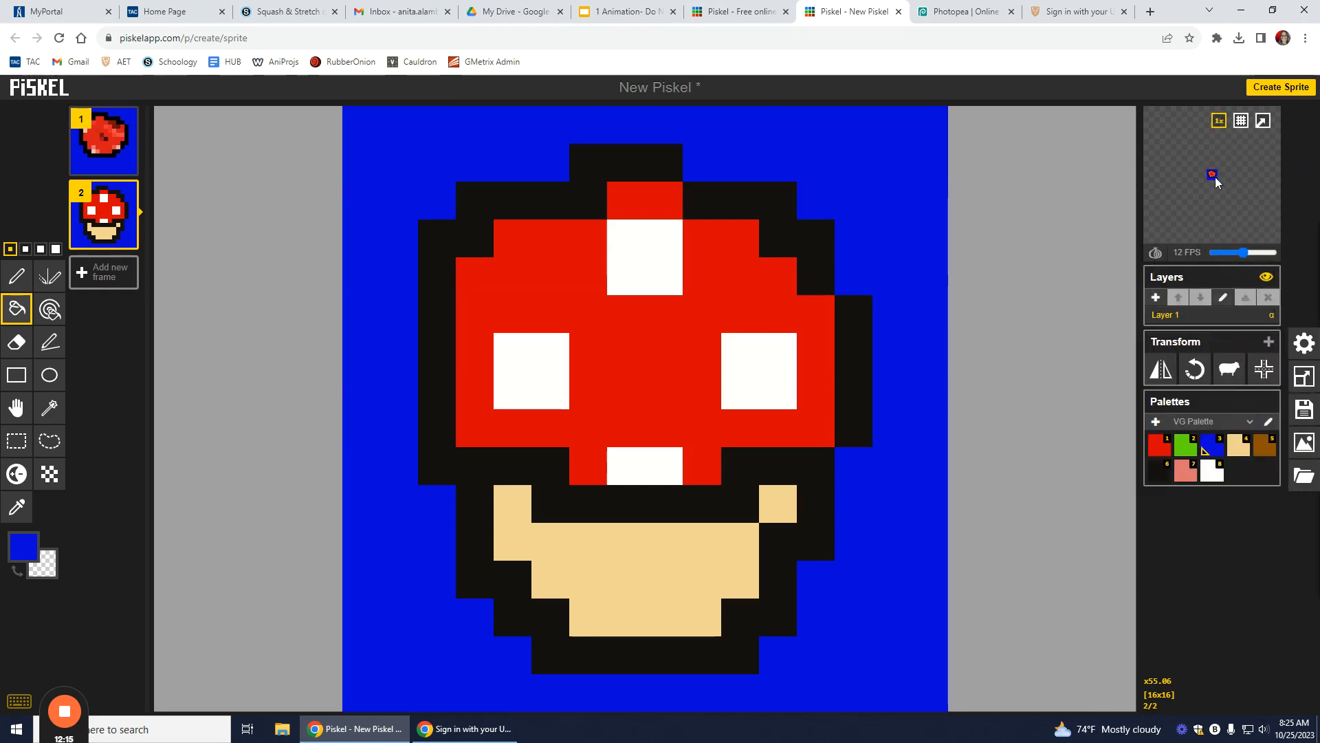
pyautogui.click(1303, 444)
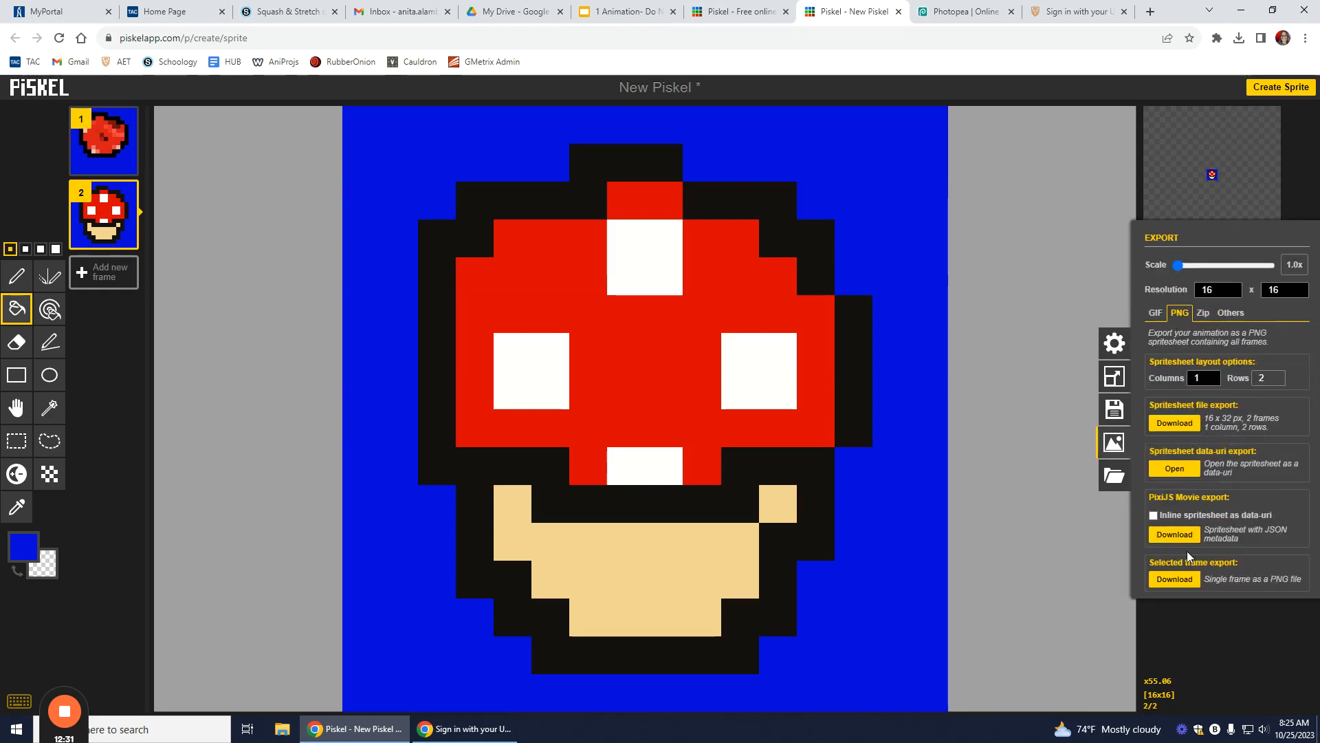
pyautogui.click(1202, 313)
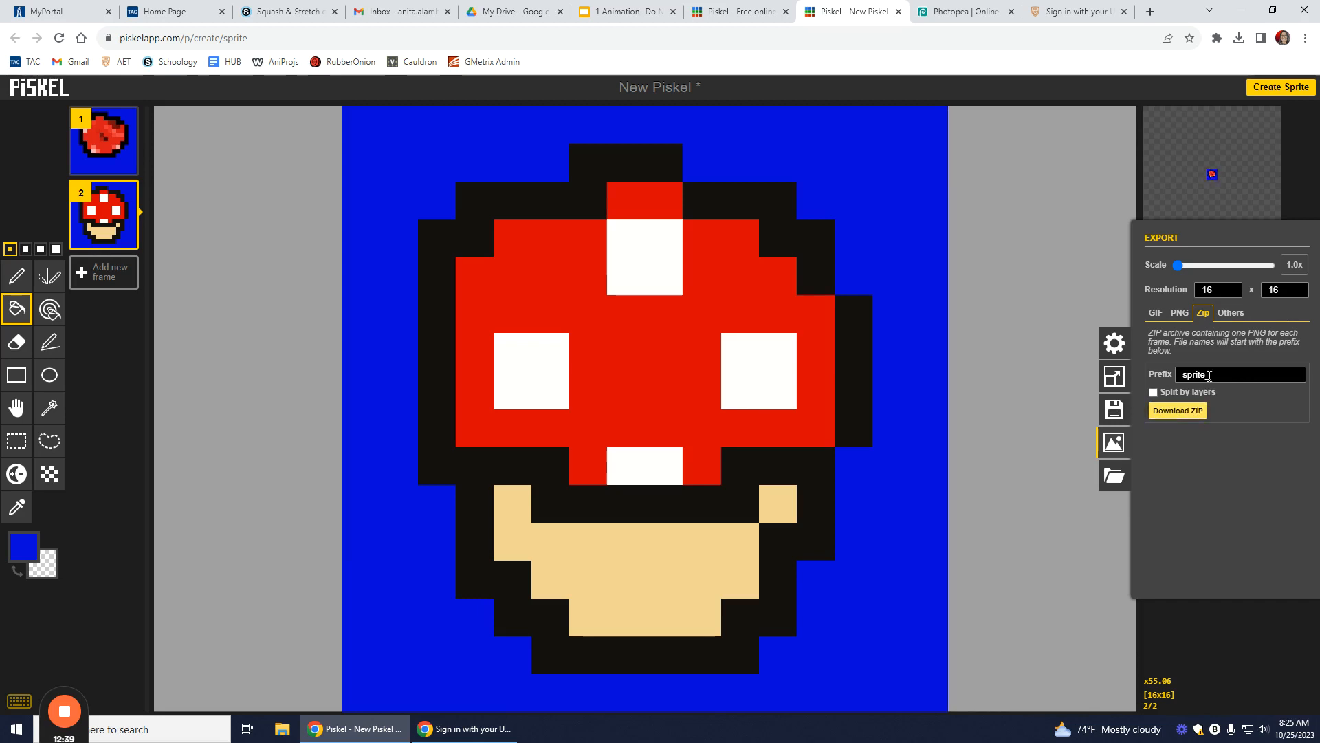
pyautogui.click(1222, 376)
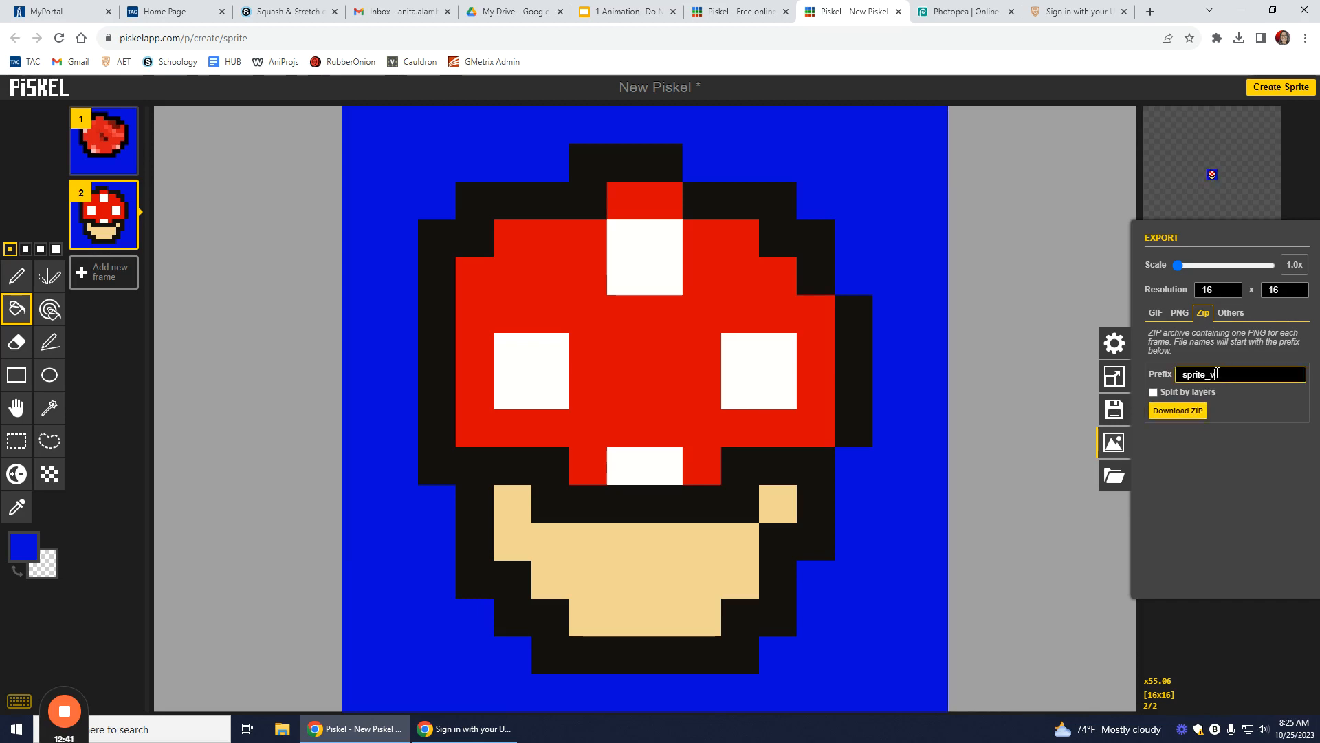
pyautogui.write('vg')
pyautogui.write(' y')
pyautogui.write('iles')
pyautogui.click(1186, 410)
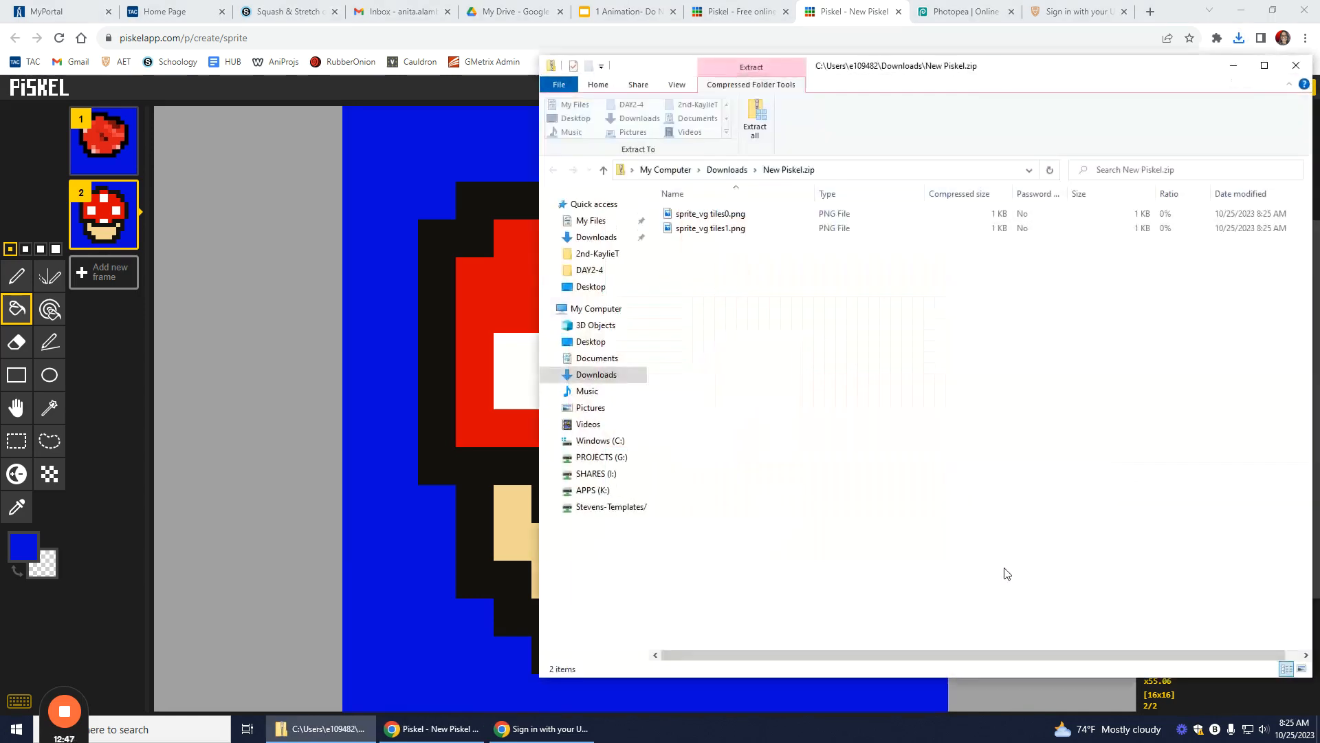
# - View sprite_vg tiles0.png and sprite_vg tiles1.png from the downloaded New Piskel.zip, closing each image and returning to the sprite
pyautogui.click(605, 383)
pyautogui.doubleClick(702, 237)
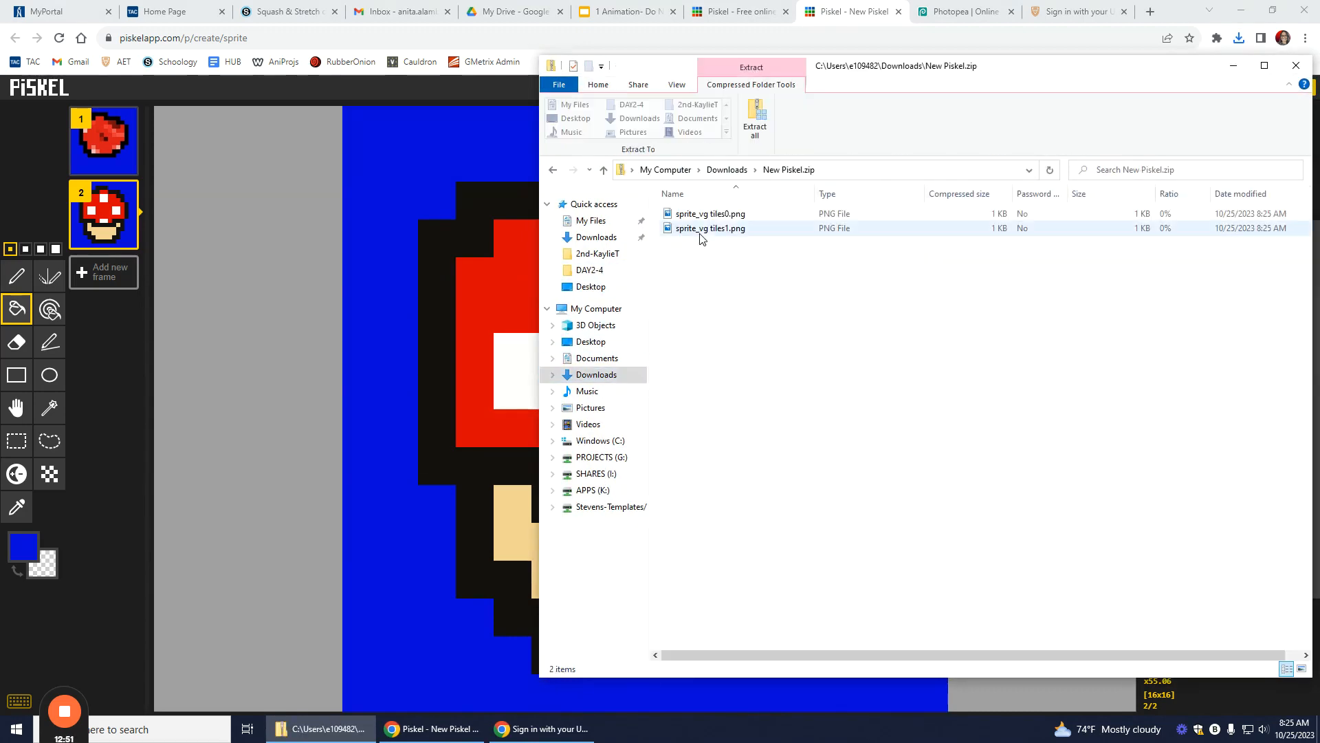
pyautogui.doubleClick(728, 215)
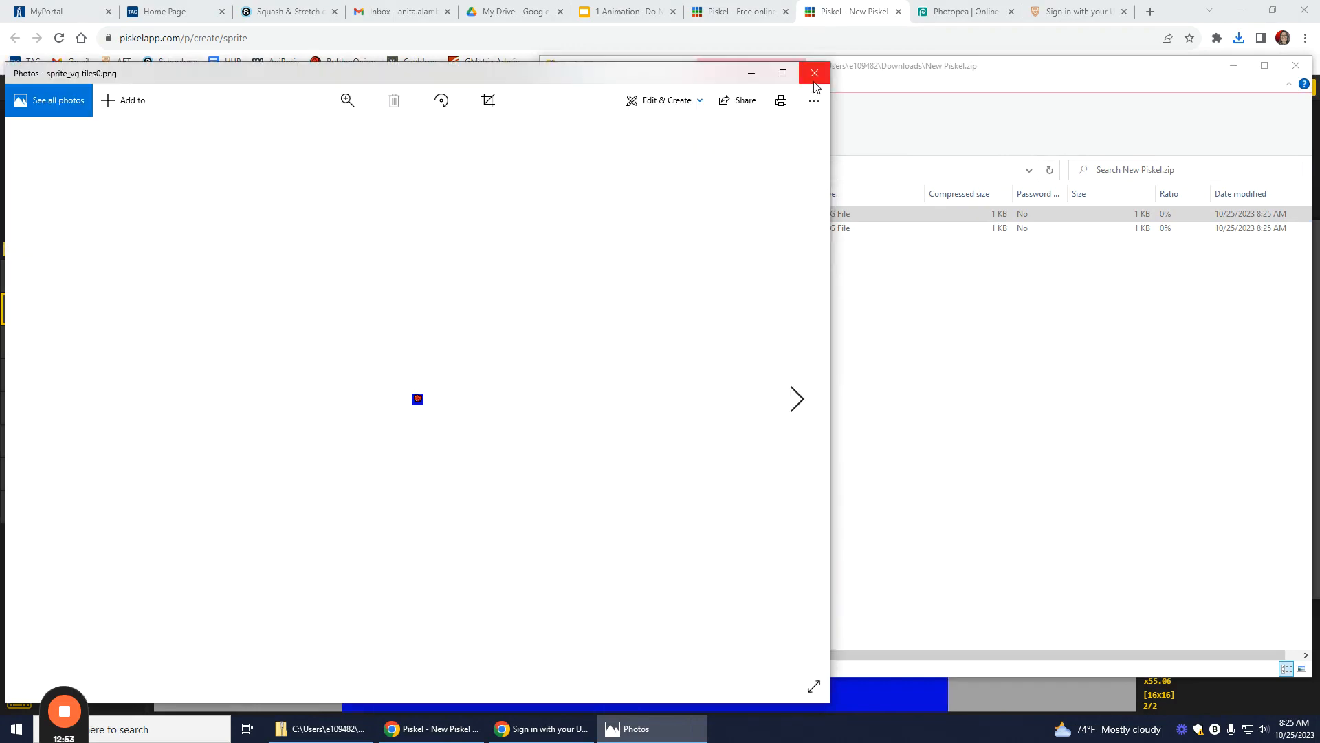
pyautogui.click(813, 76)
pyautogui.doubleClick(727, 227)
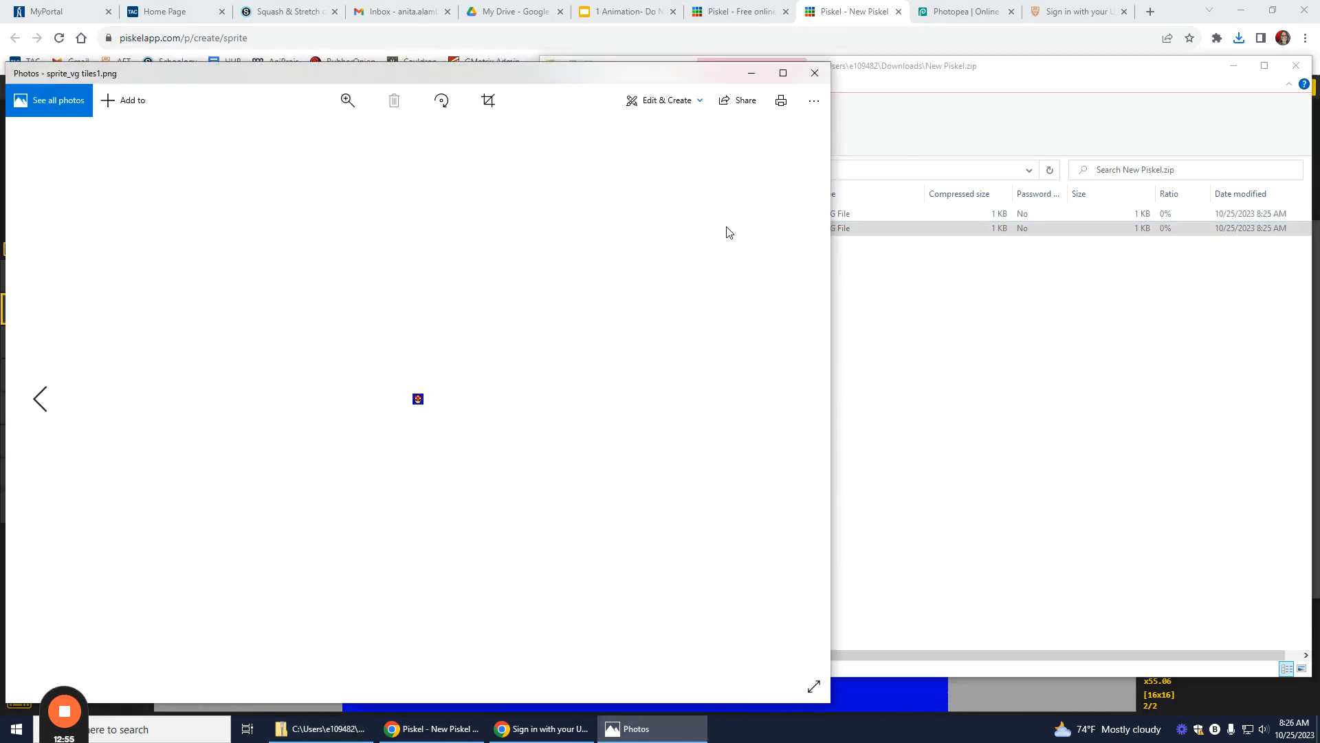
pyautogui.click(813, 73)
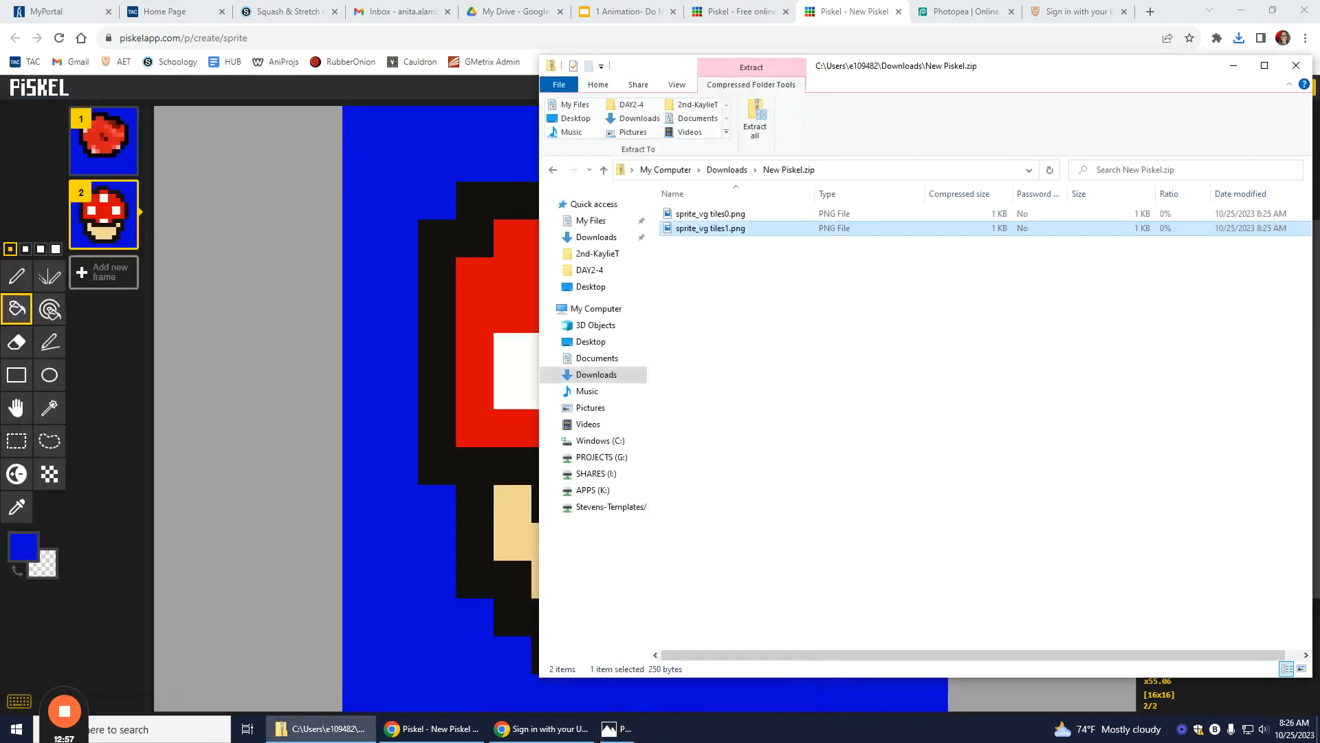
pyautogui.moveTo(1165, 74); pyautogui.dragTo(957, 79)
pyautogui.click(1087, 72)
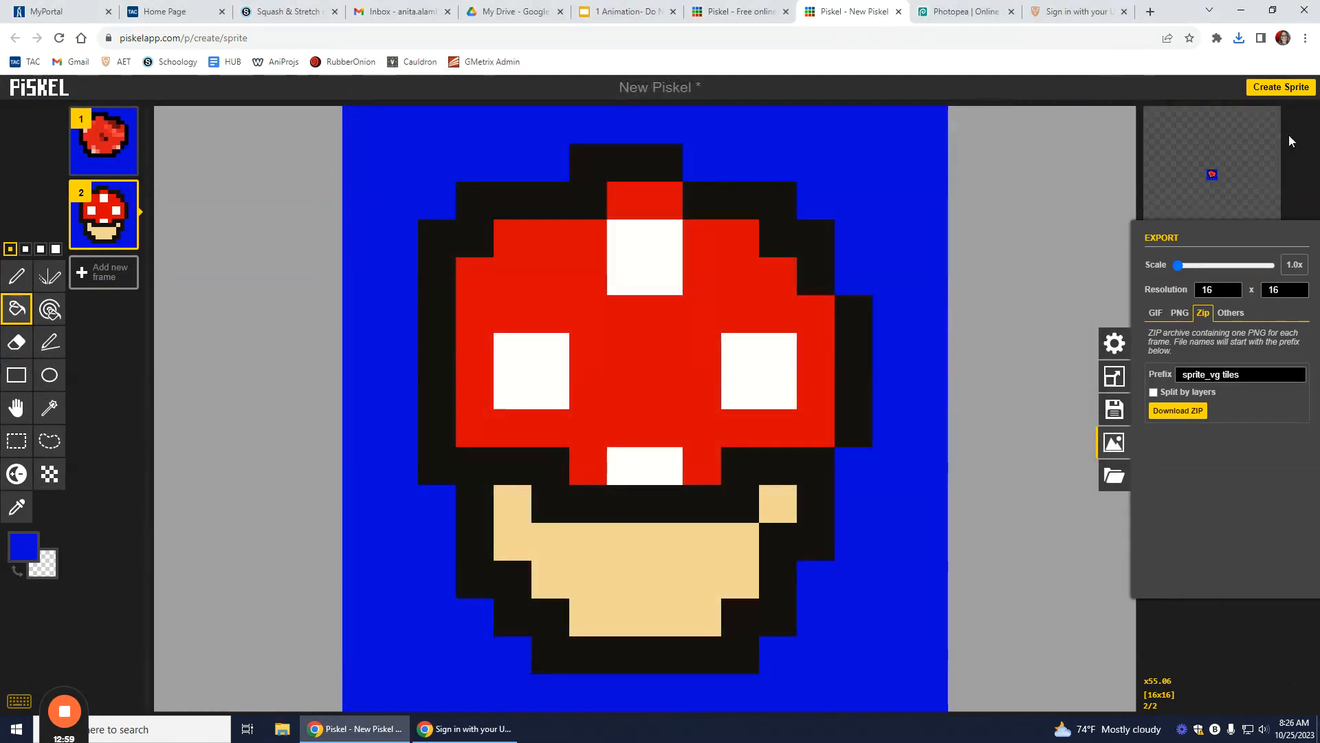
pyautogui.click(1081, 76)
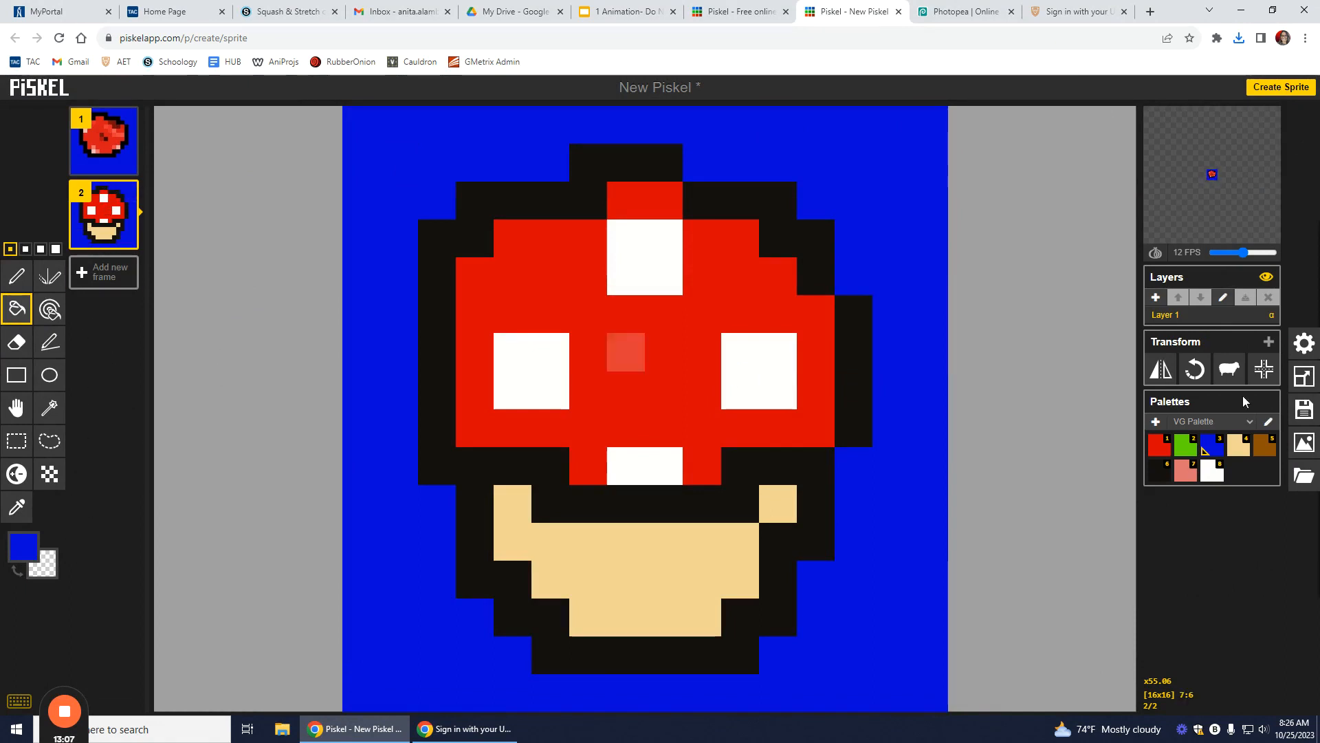
pyautogui.click(1302, 447)
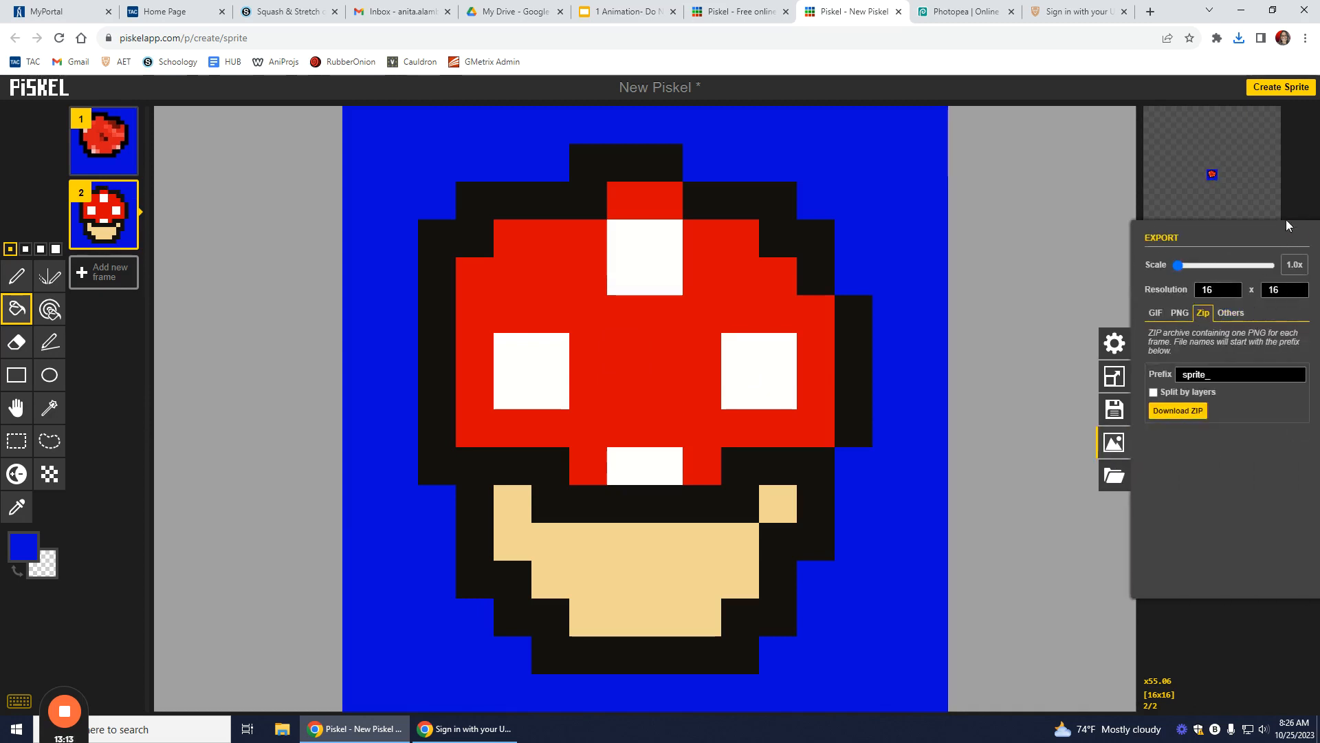
pyautogui.click(1295, 186)
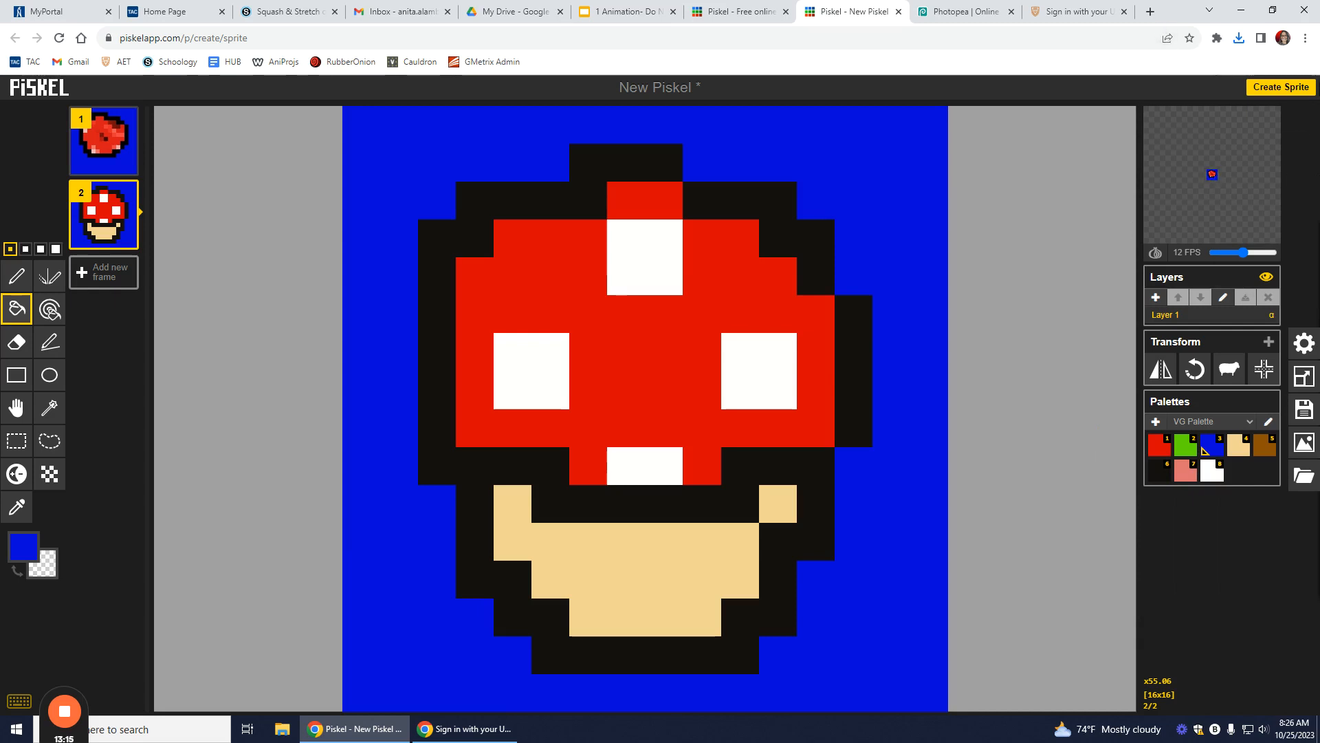